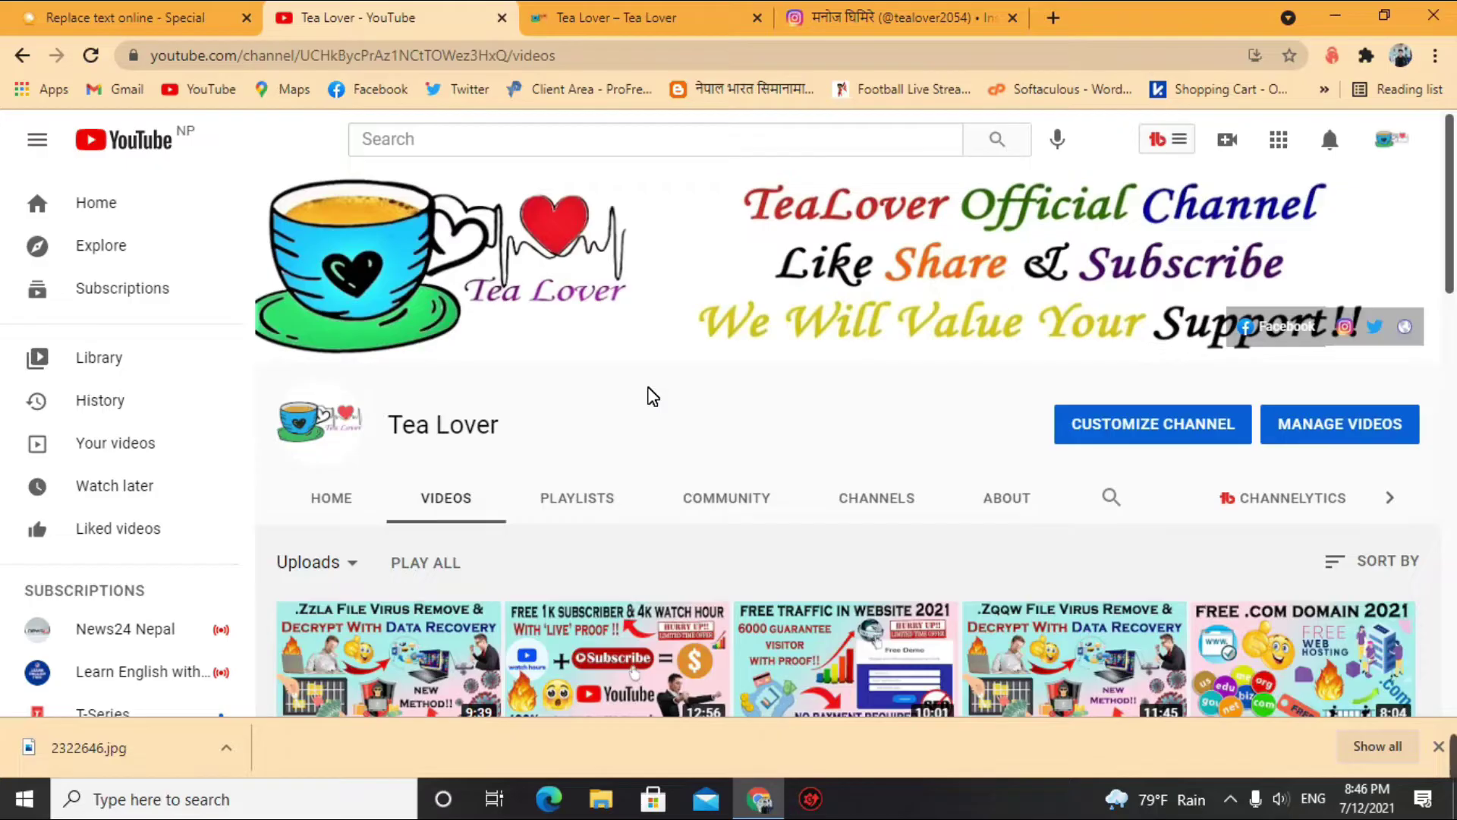
# Step: Scroll down through the Tea Lover channel's uploaded videos
pyautogui.scroll(-1, 653, 396)
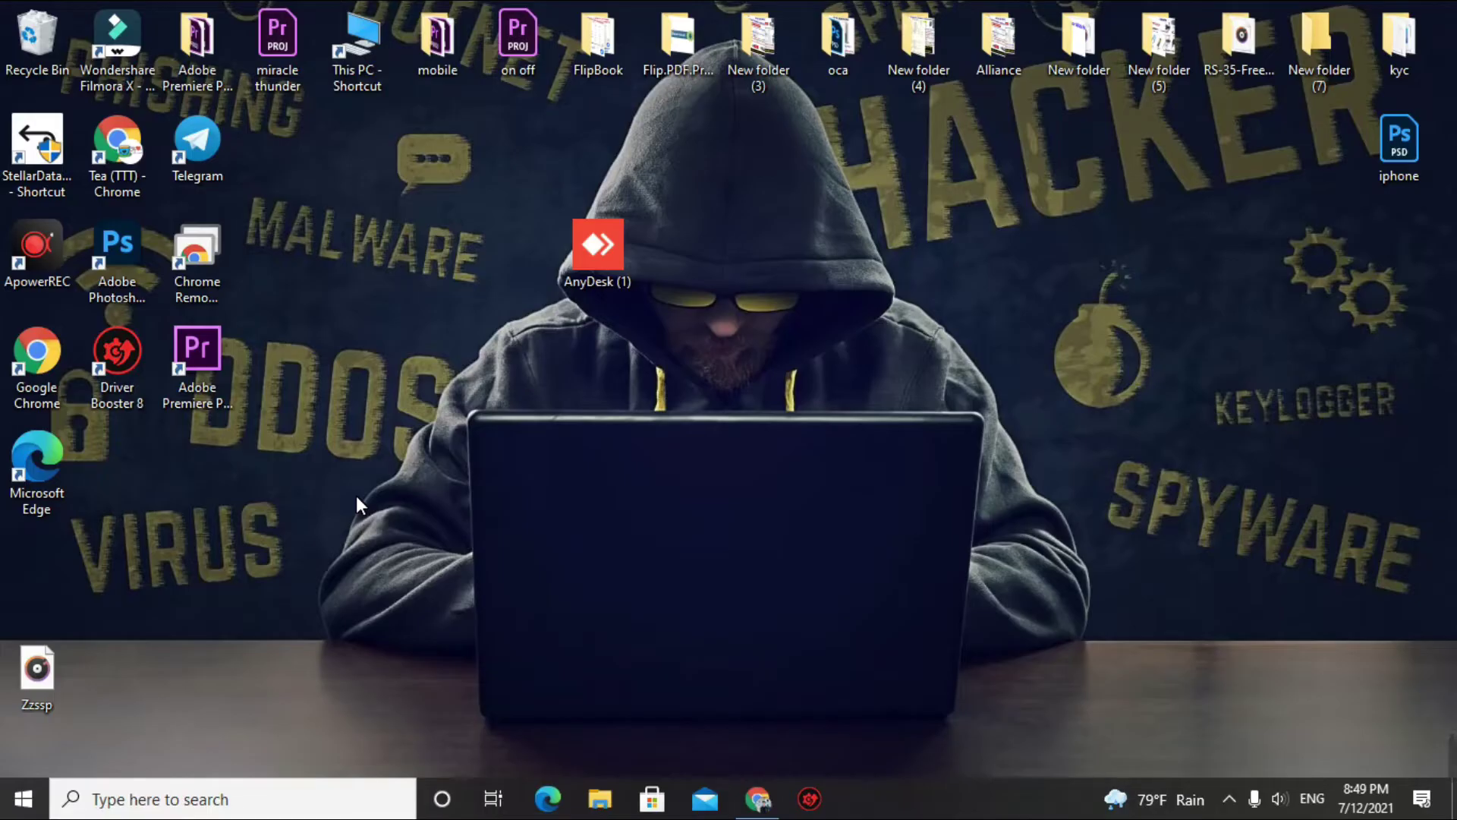
# Step: Launch and close AnyDesk, then return Chrome to the Tea Lover YouTube channel tab
pyautogui.doubleClick(606, 280)
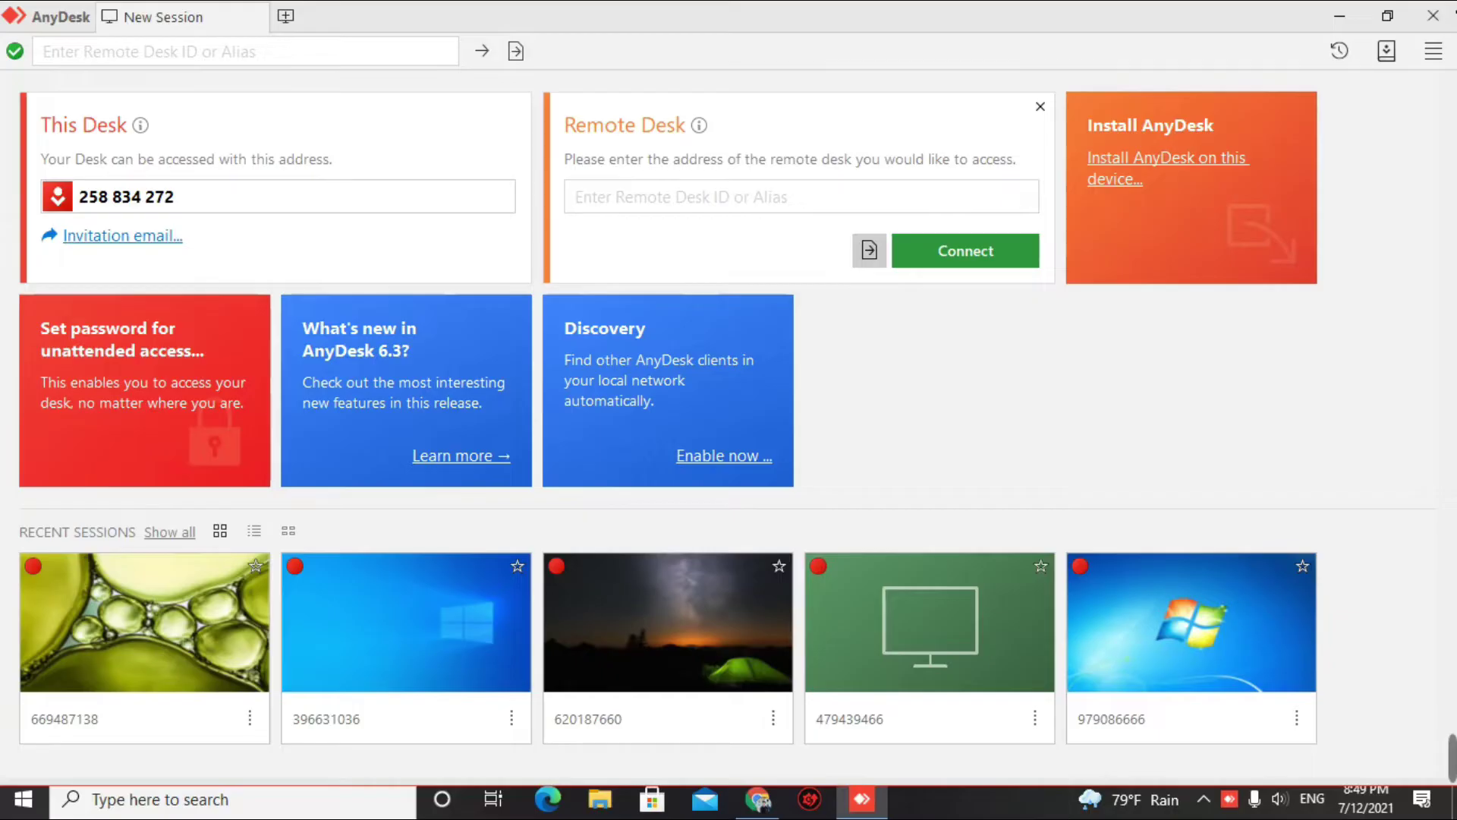
pyautogui.click(1433, 15)
pyautogui.click(758, 798)
pyautogui.click(456, 17)
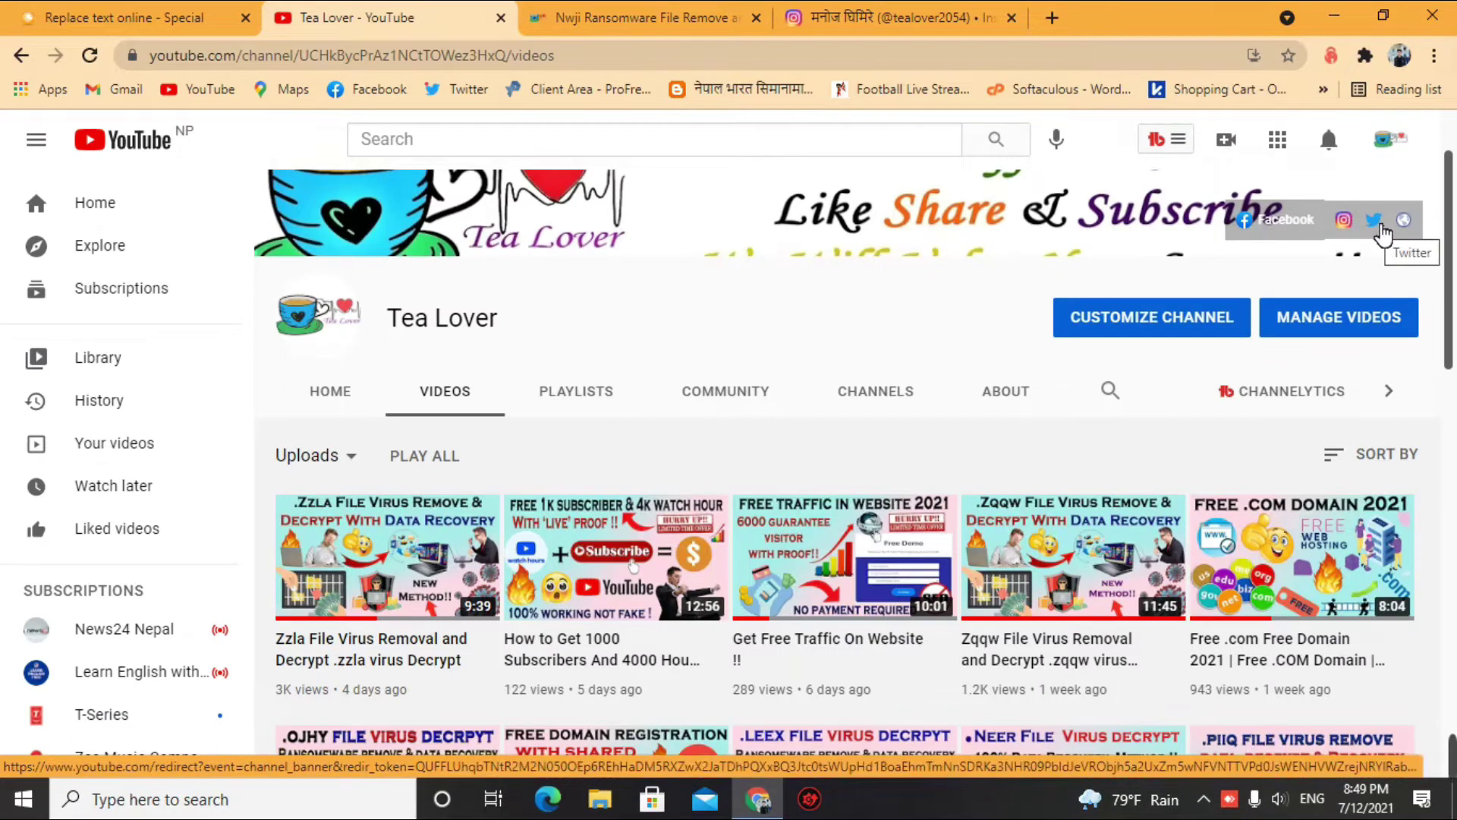
# Step: Switch to the Nwji Ransomware blog post, then the Instagram profile, and highlight its username
pyautogui.click(665, 17)
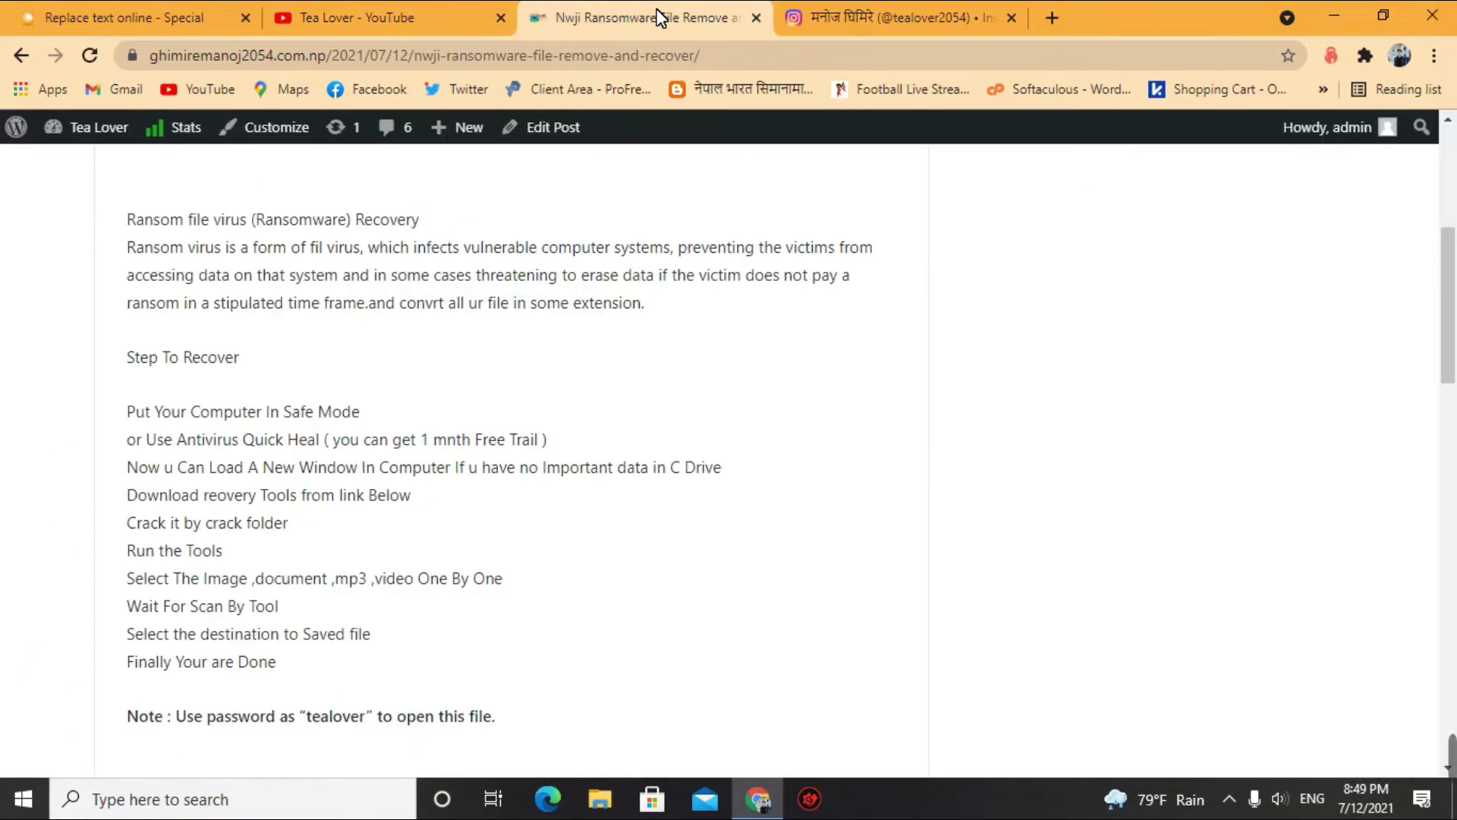
pyautogui.scroll(2, 934, 420)
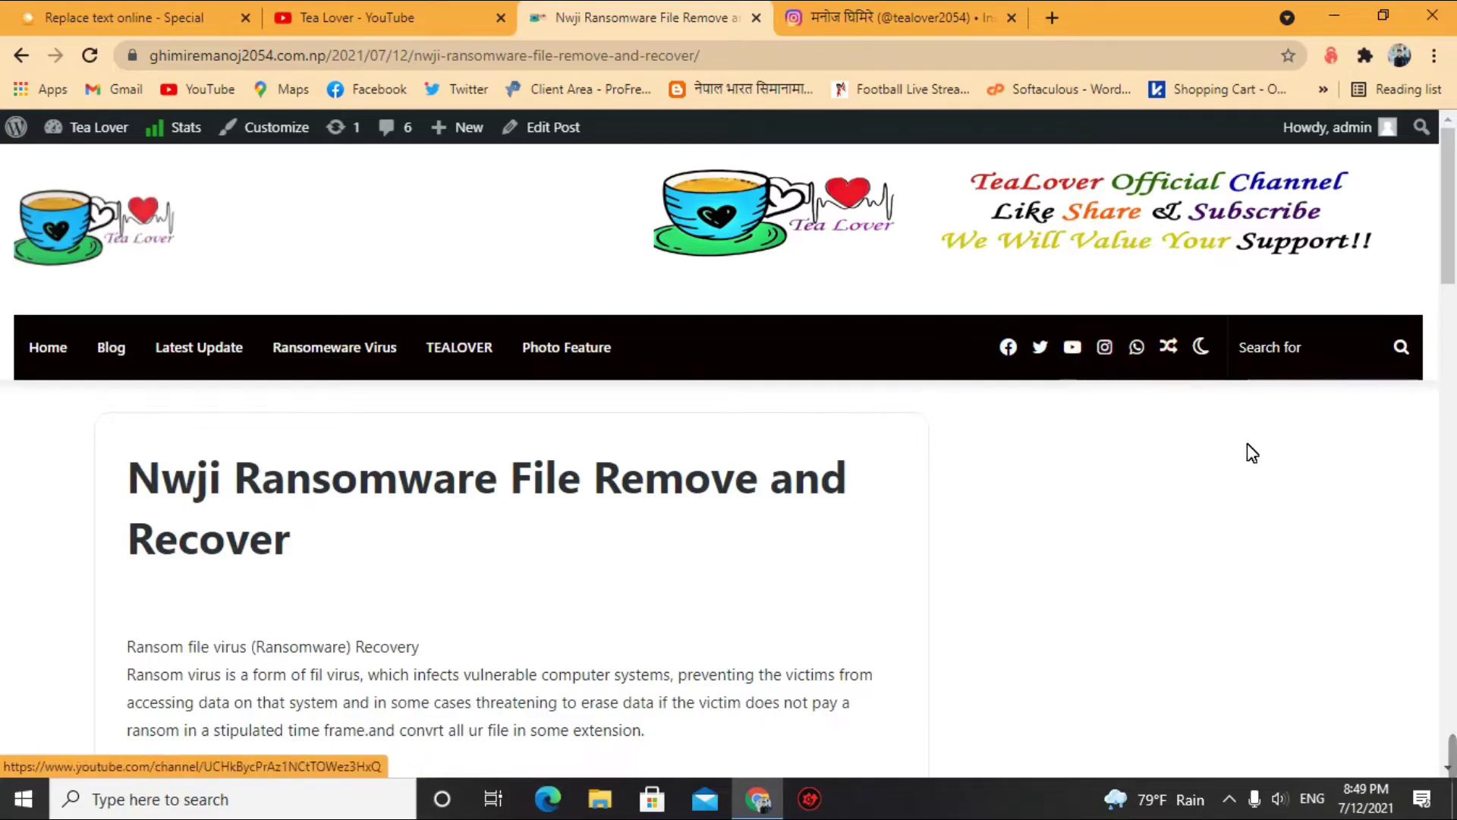
pyautogui.click(898, 21)
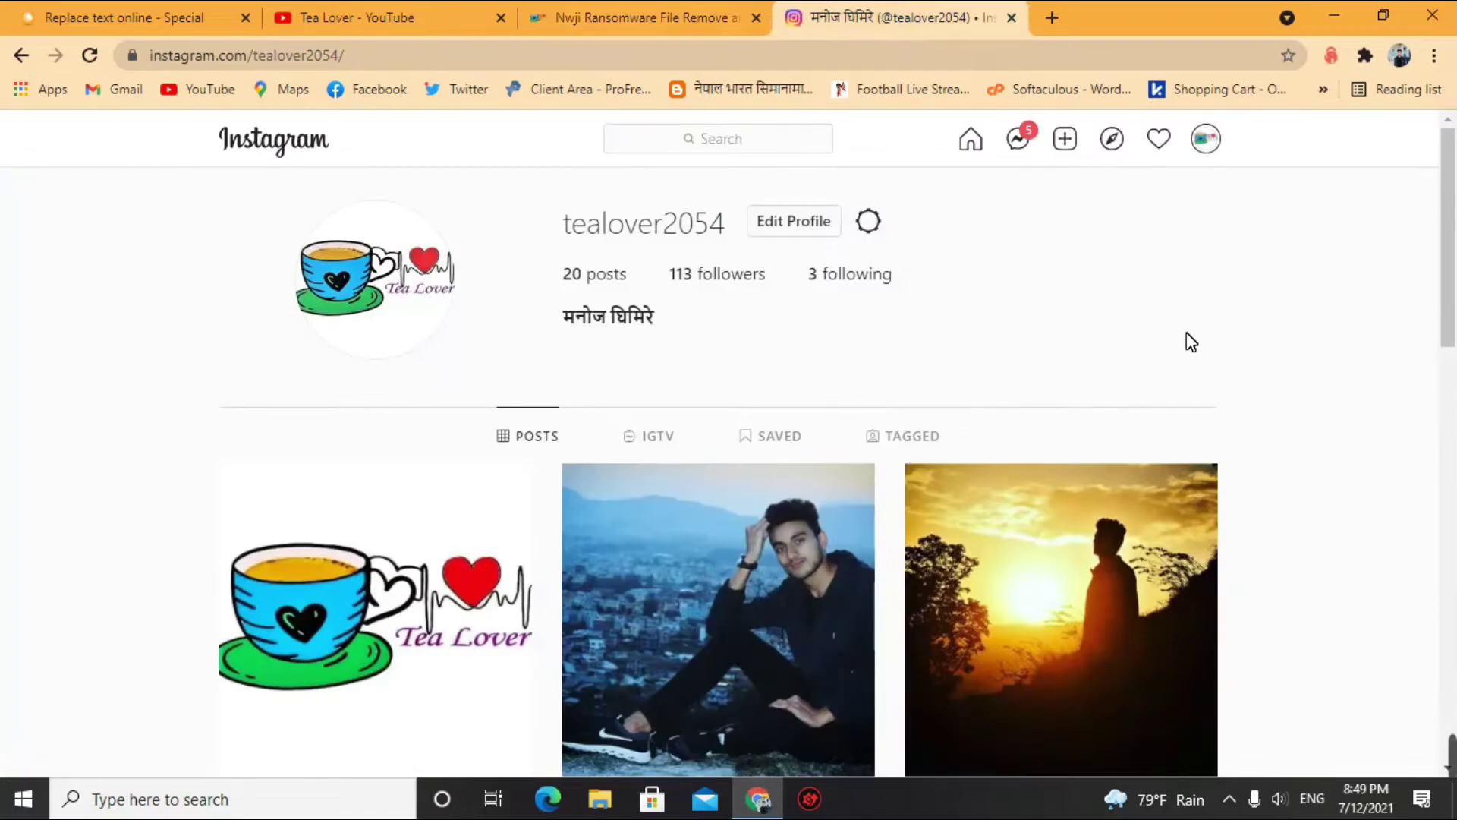
pyautogui.moveTo(527, 234); pyautogui.dragTo(680, 238)
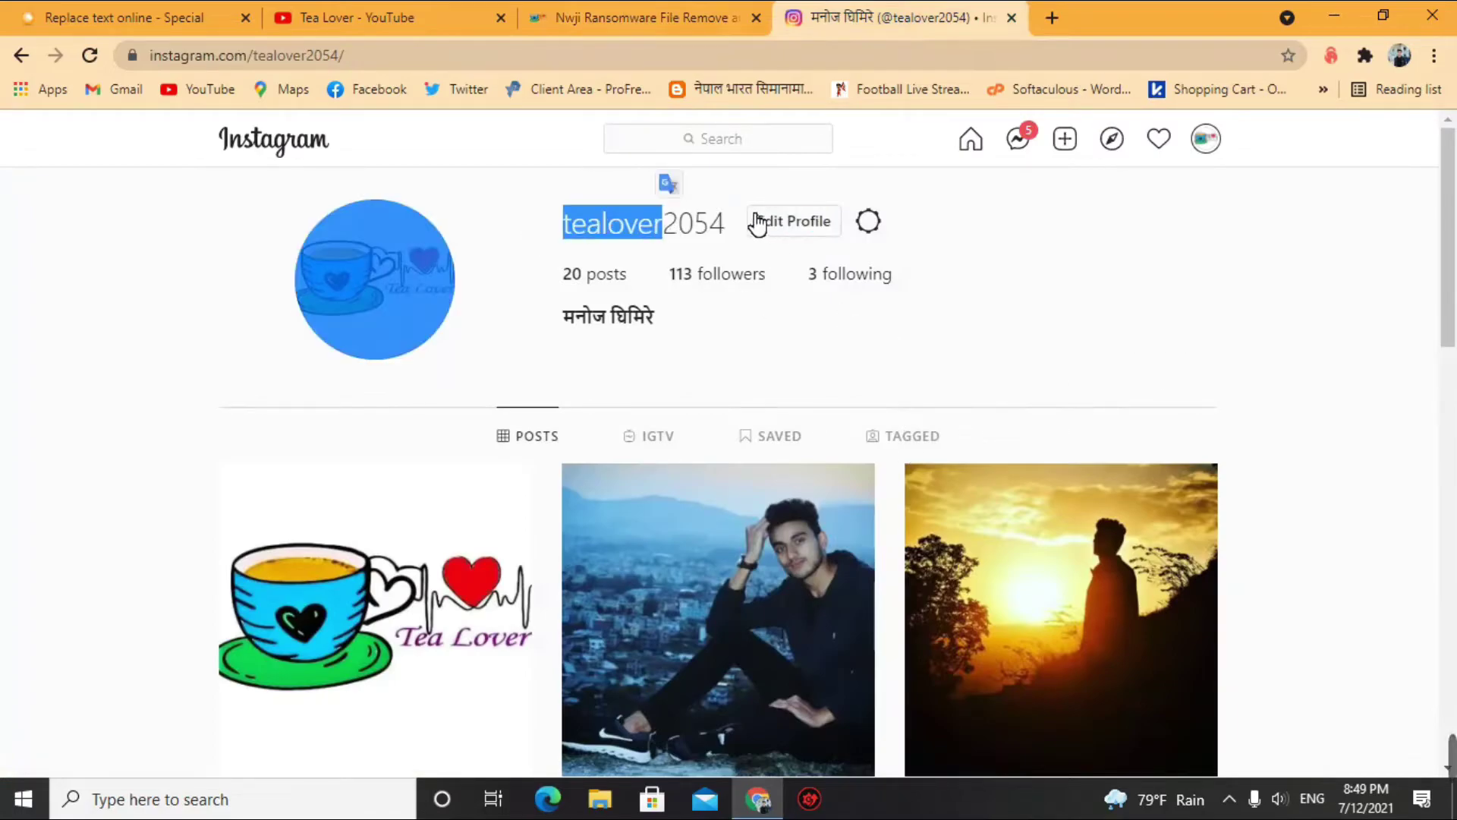
pyautogui.click(736, 220)
pyautogui.tripleClick(651, 228)
pyautogui.click(1124, 302)
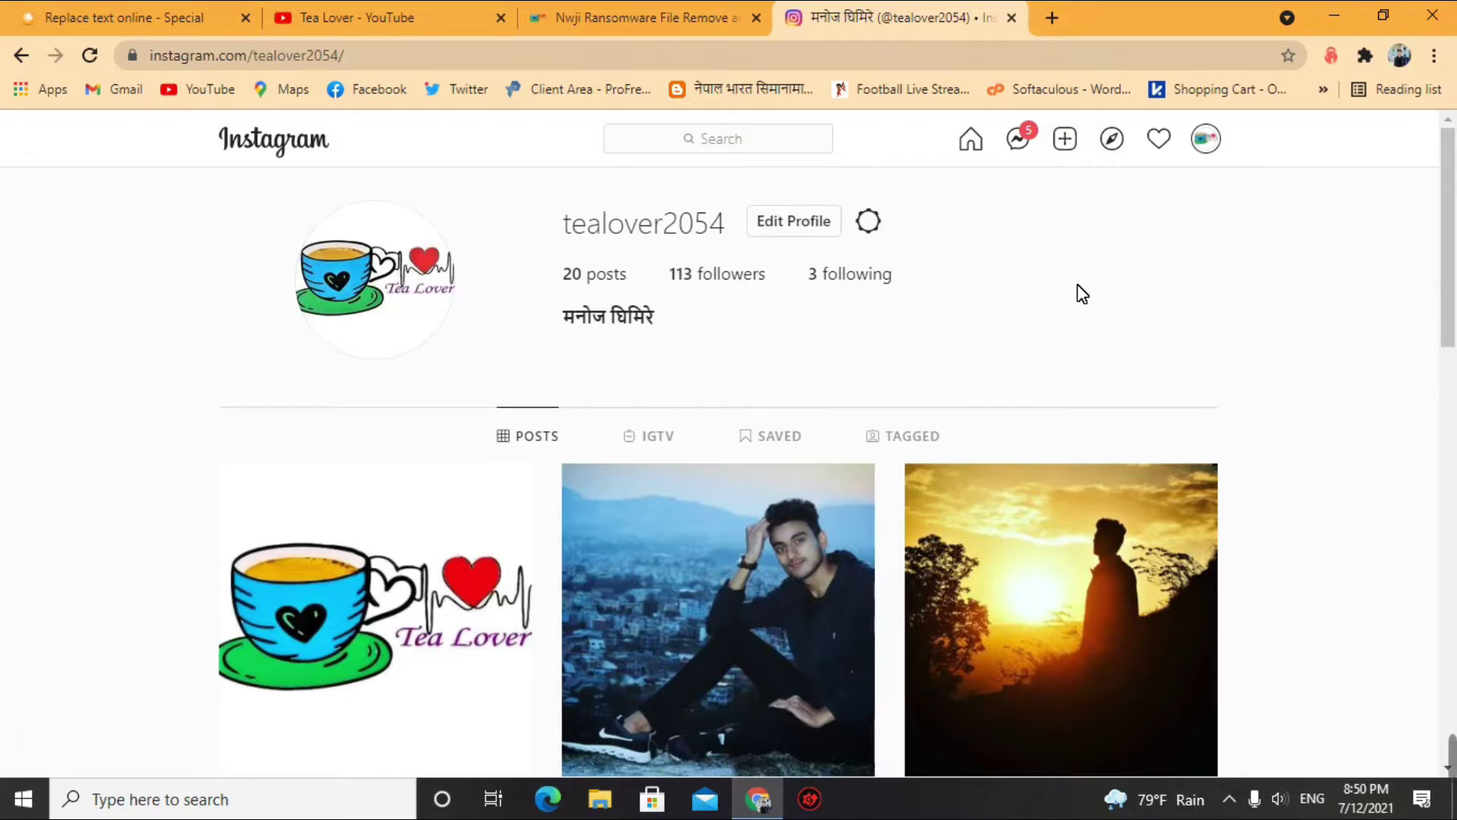
pyautogui.scroll(-6, 524, 511)
# Step: Return to the Nwji Ransomware post and highlight parts of its title, including 'Nwji'
pyautogui.scroll(6, 472, 455)
pyautogui.click(683, 16)
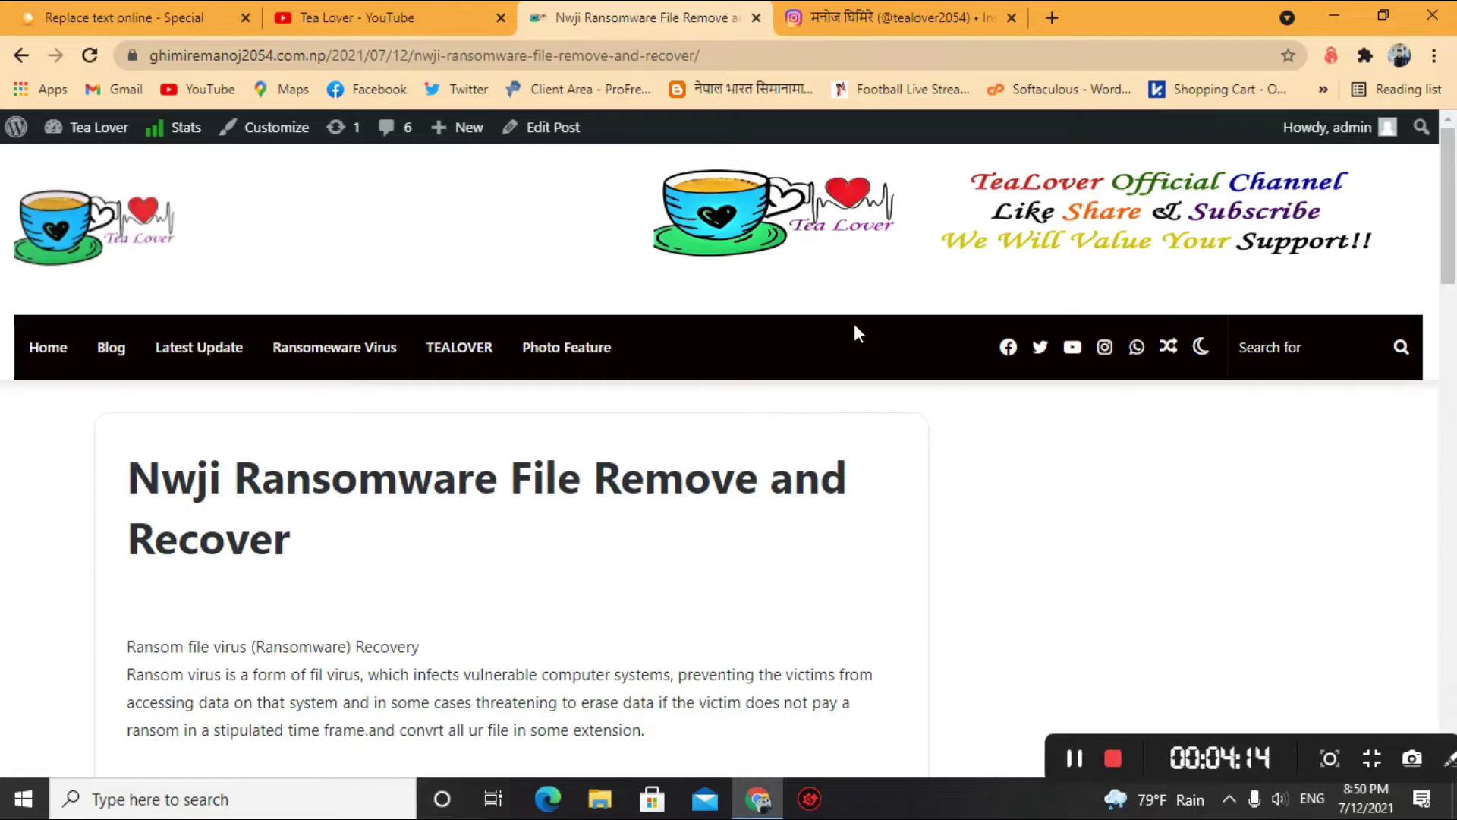
pyautogui.moveTo(235, 493); pyautogui.dragTo(445, 511)
pyautogui.click(447, 512)
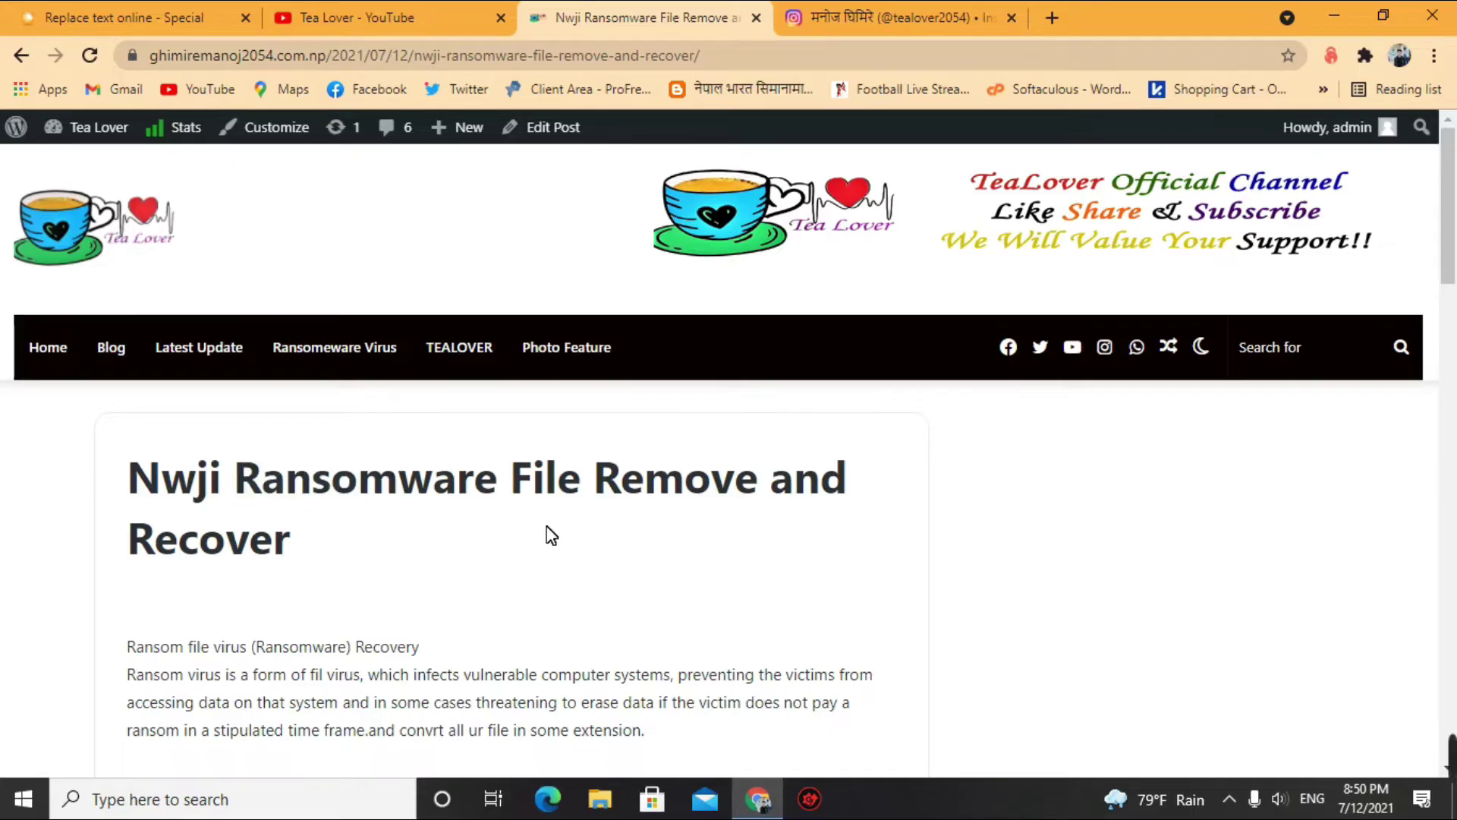
pyautogui.moveTo(224, 486); pyautogui.dragTo(129, 476)
pyautogui.click(230, 485)
# Step: Highlight the title and first heading, scroll the post, then minimize Chrome
pyautogui.moveTo(126, 477); pyautogui.dragTo(1057, 371)
pyautogui.scroll(-4, 491, 644)
pyautogui.click(1057, 371)
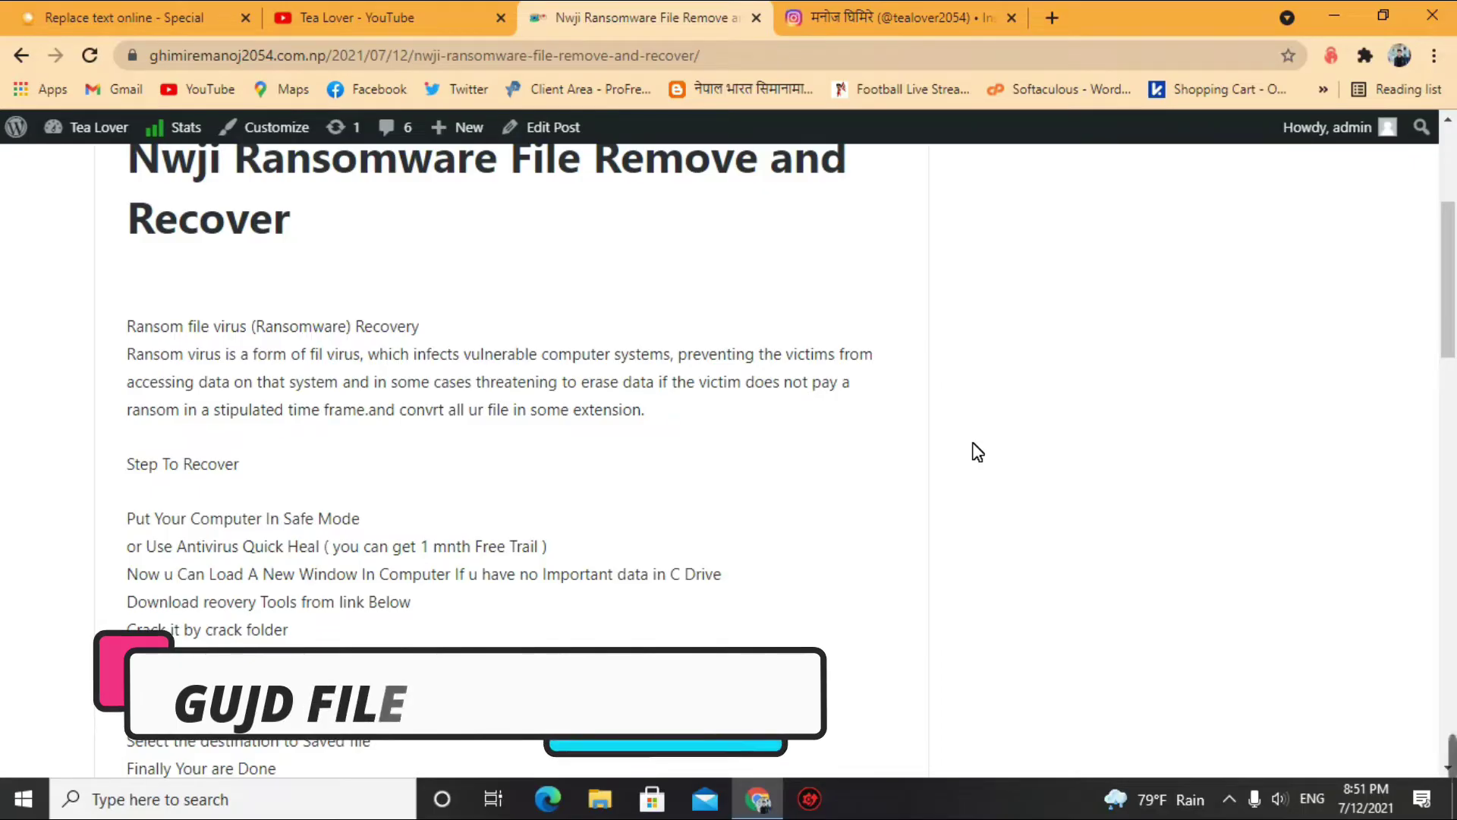
pyautogui.click(1333, 15)
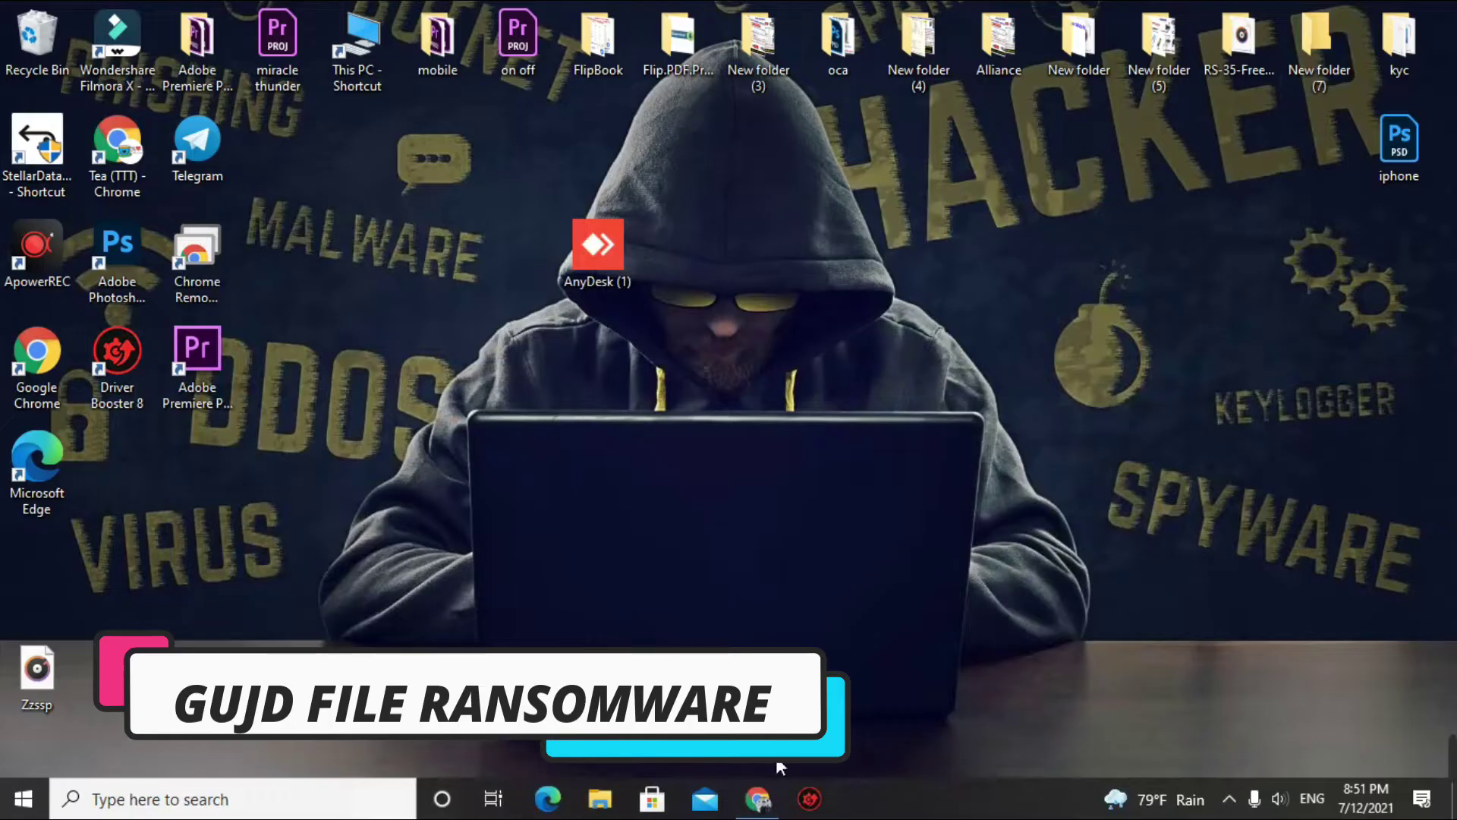
# Step: Minimize Chrome again and open File Explorer on This PC with Win+E
pyautogui.click(757, 799)
pyautogui.click(1331, 16)
pyautogui.click(256, 804)
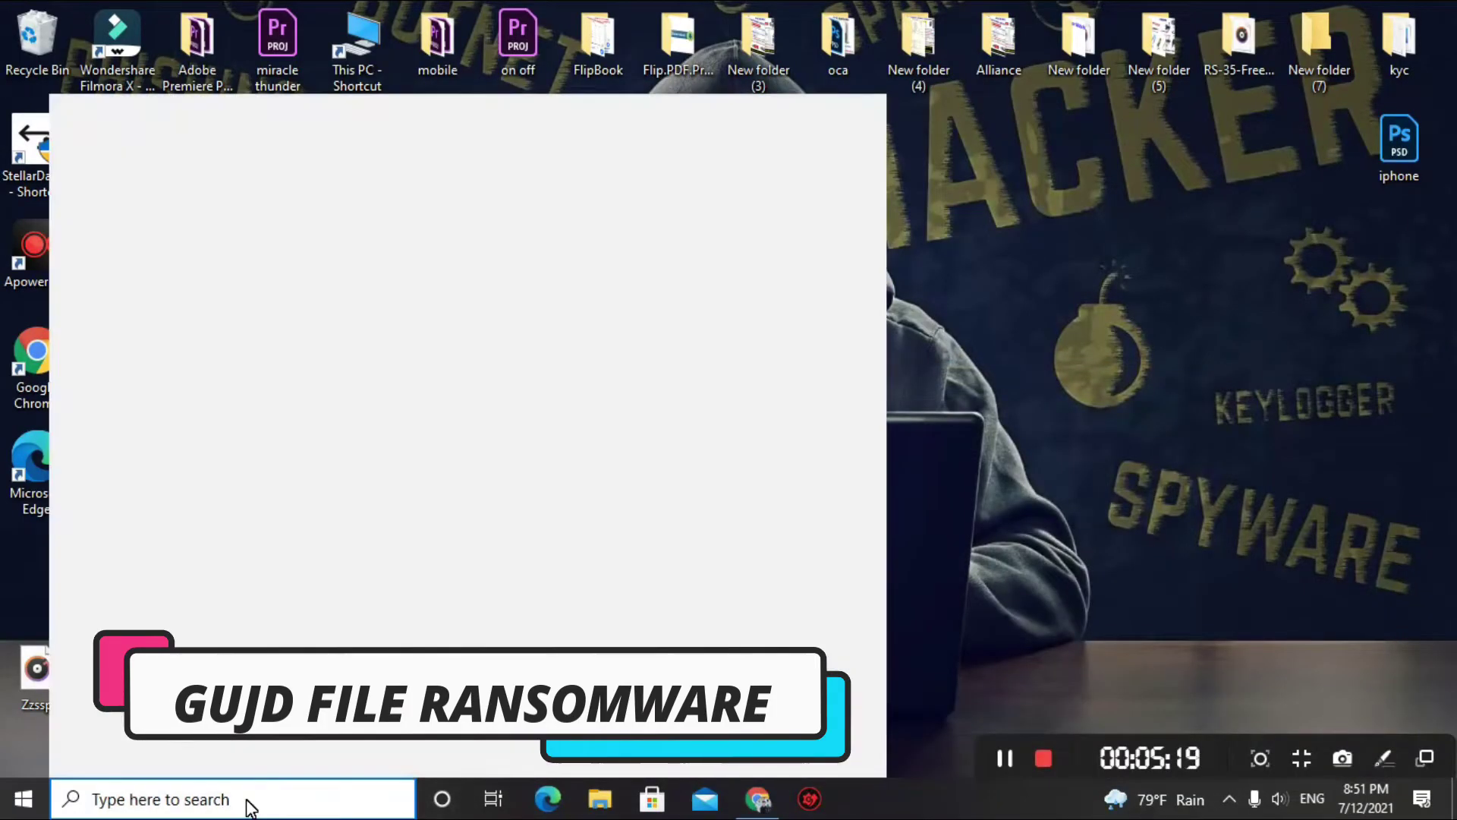
pyautogui.click(256, 796)
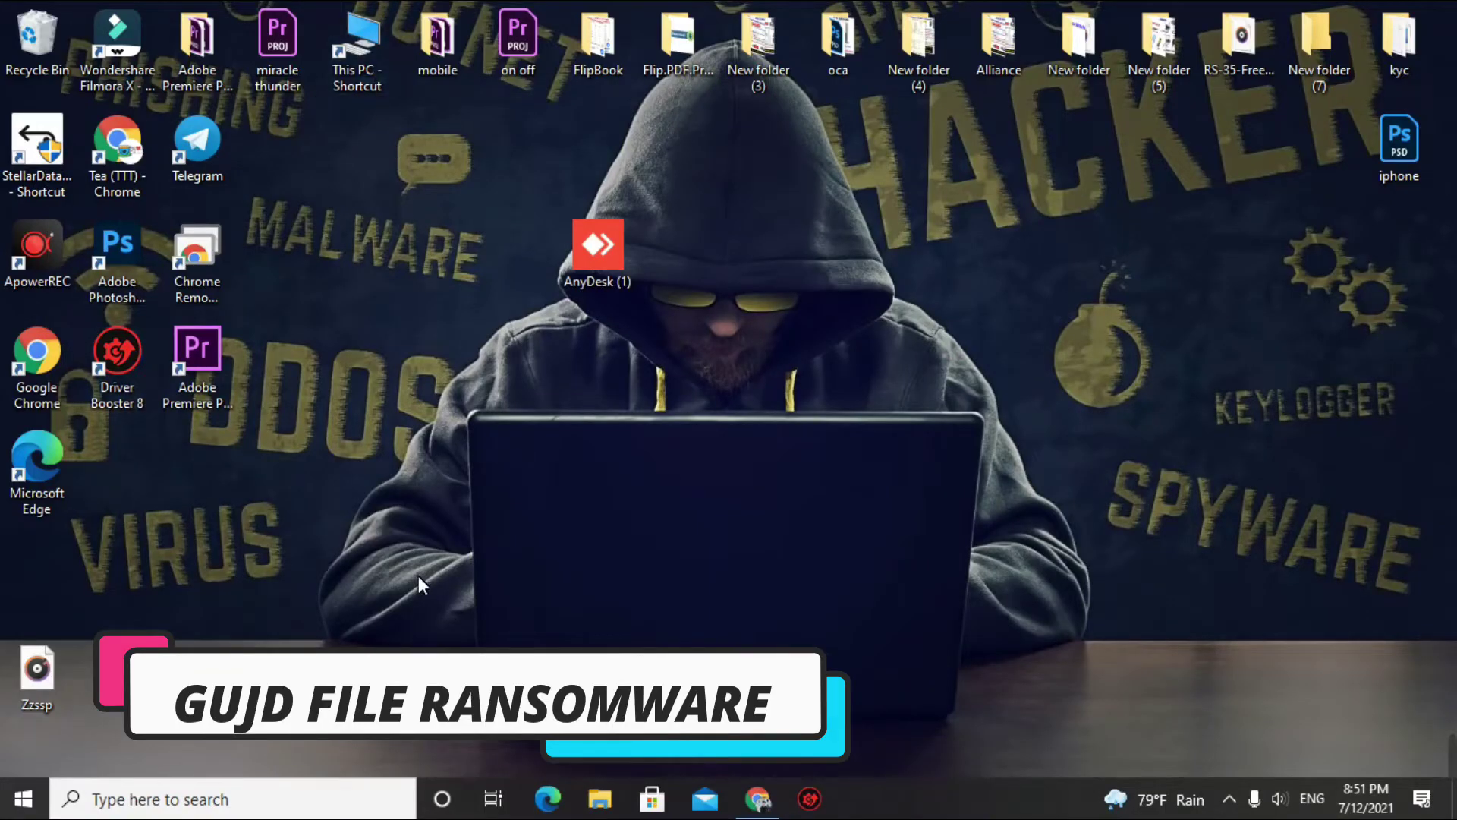
pyautogui.press('super+e')
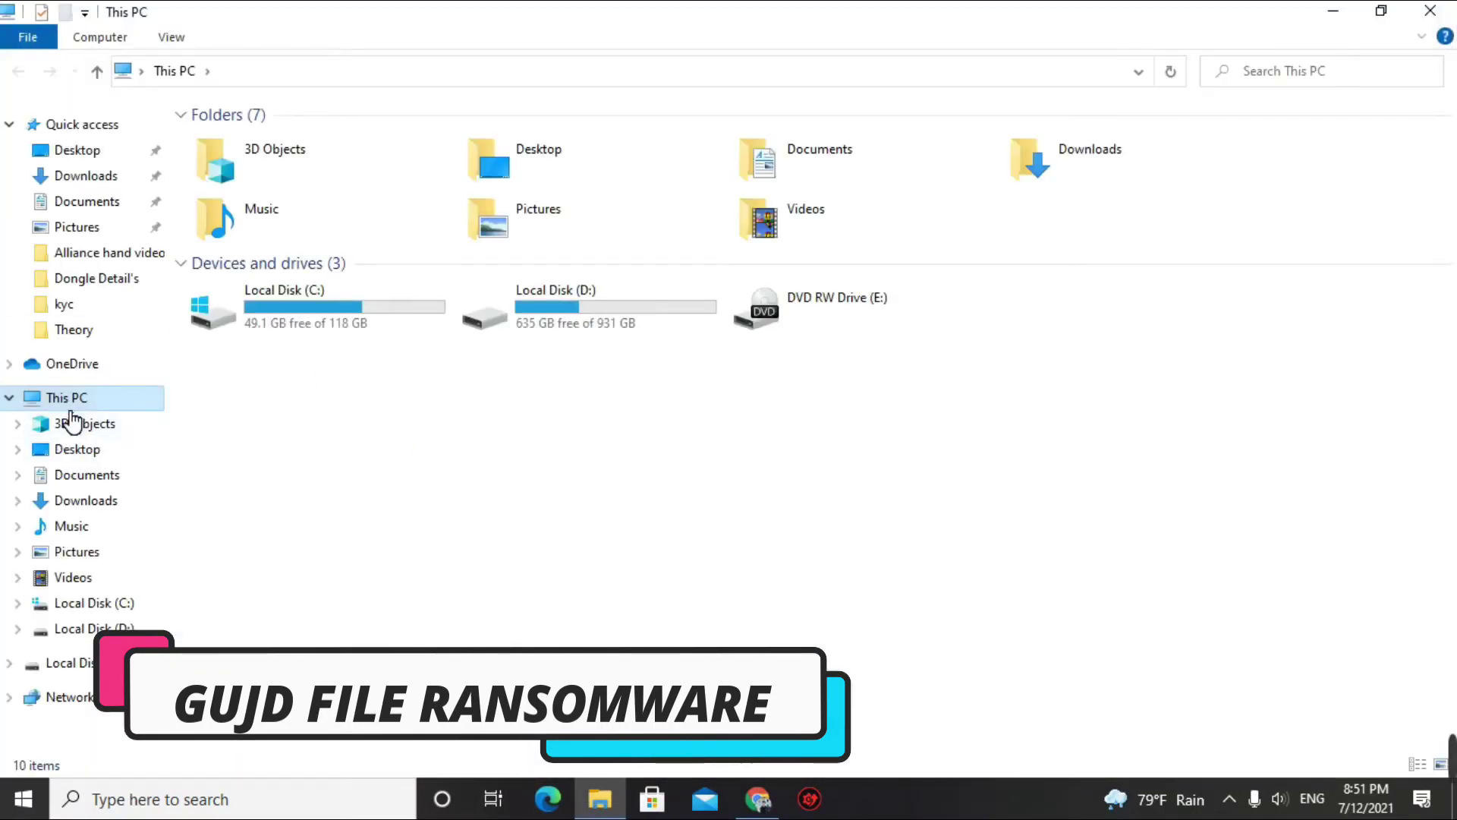
# Step: Browse from Local Disk (C:) into the Windows\System32 folder
pyautogui.doubleClick(358, 326)
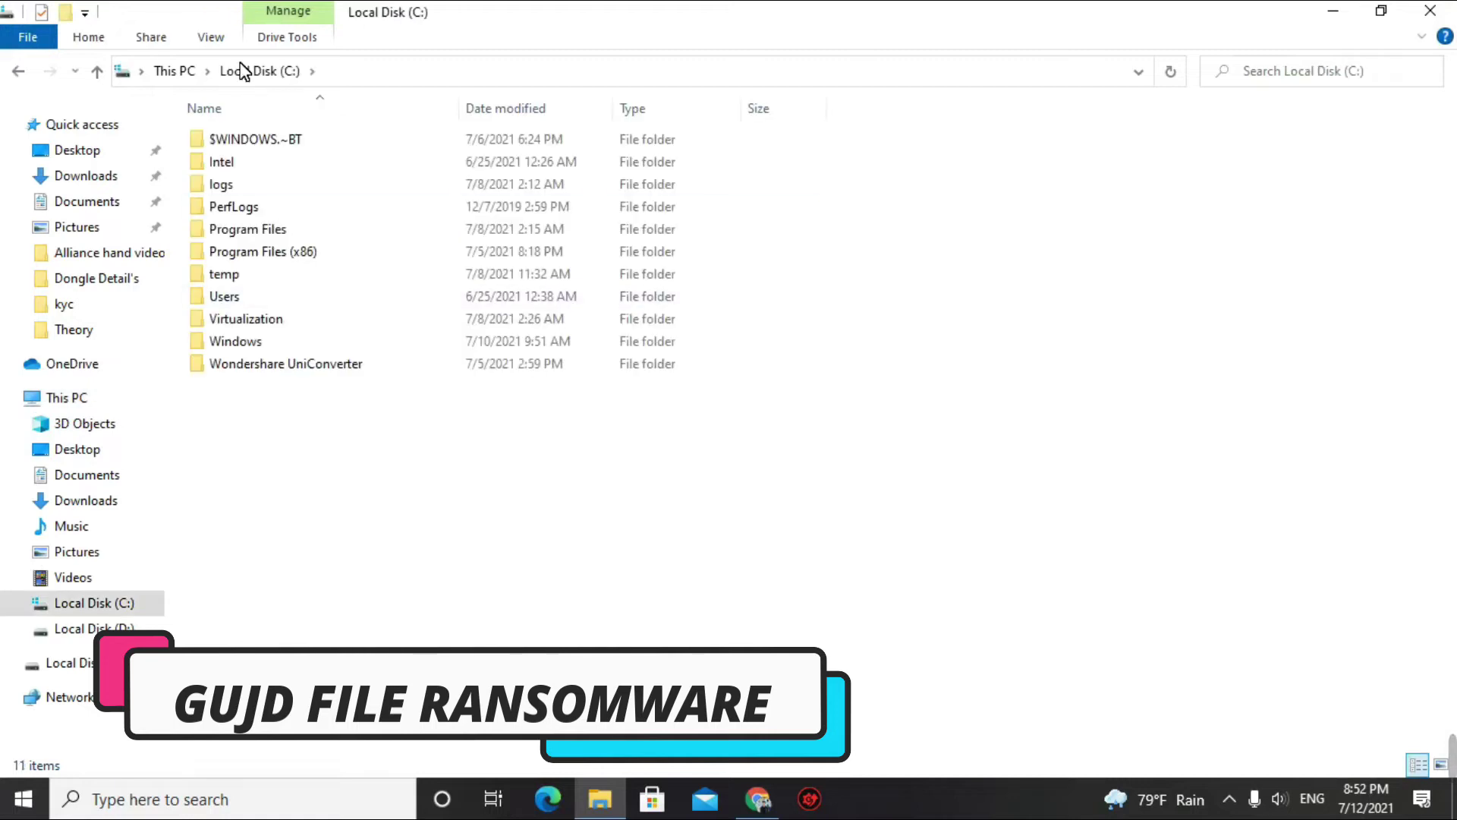
pyautogui.click(267, 343)
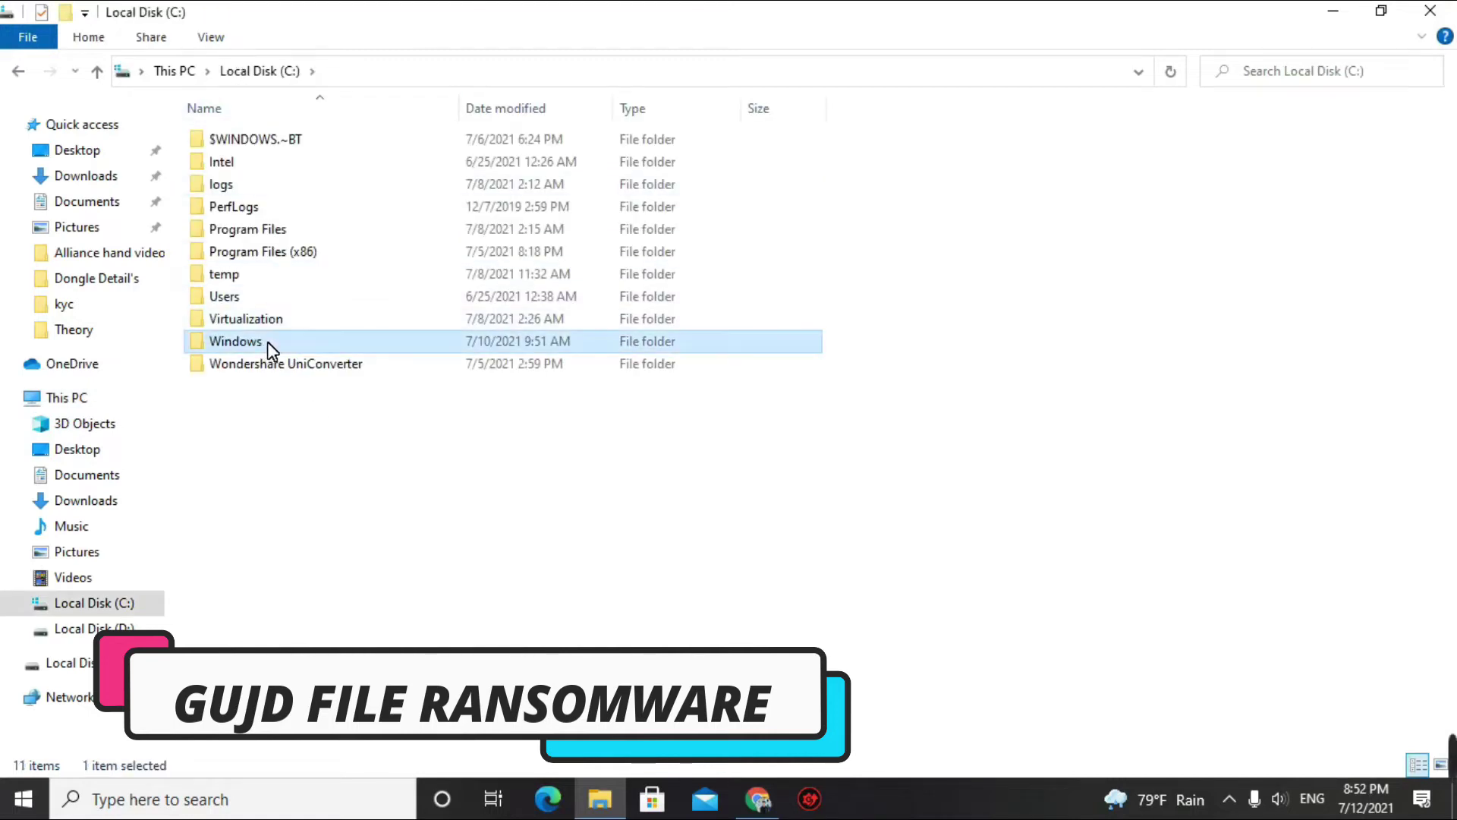
pyautogui.doubleClick(267, 342)
pyautogui.scroll(-3, 266, 214)
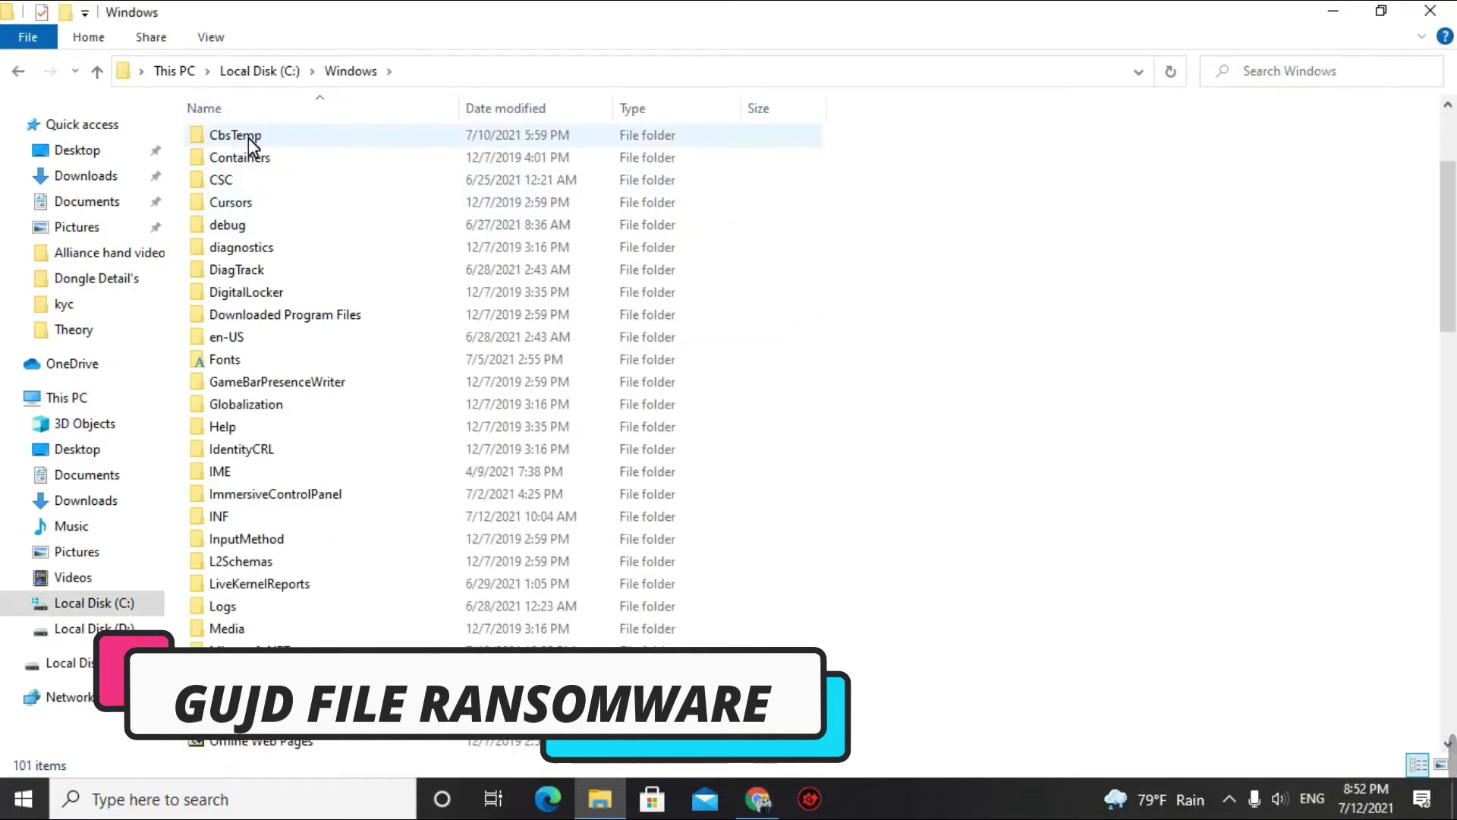
pyautogui.scroll(-16, 280, 498)
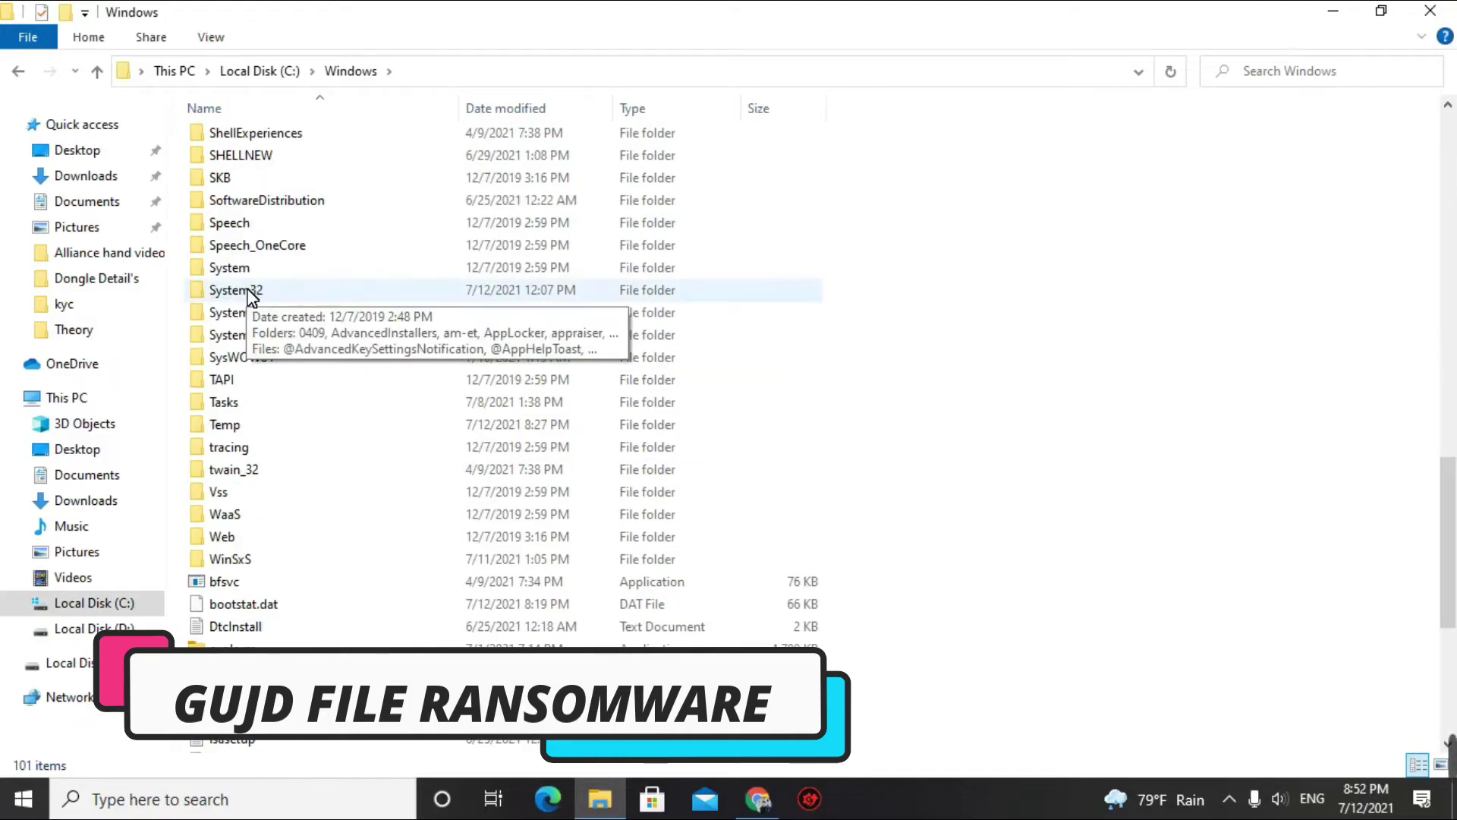
pyautogui.doubleClick(250, 291)
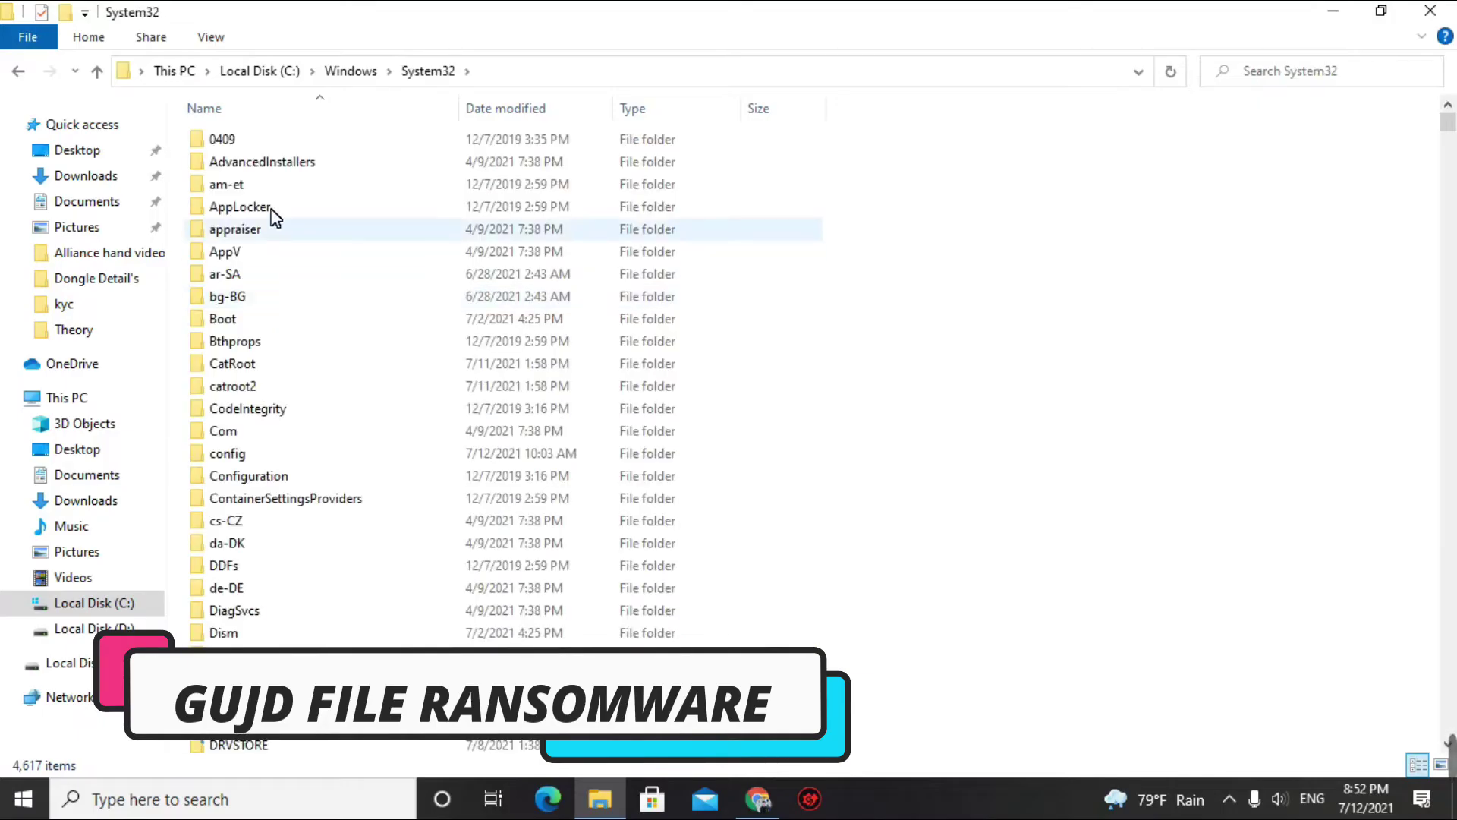
# Step: Go into drivers\etc and open the hosts file
pyautogui.scroll(-1, 270, 351)
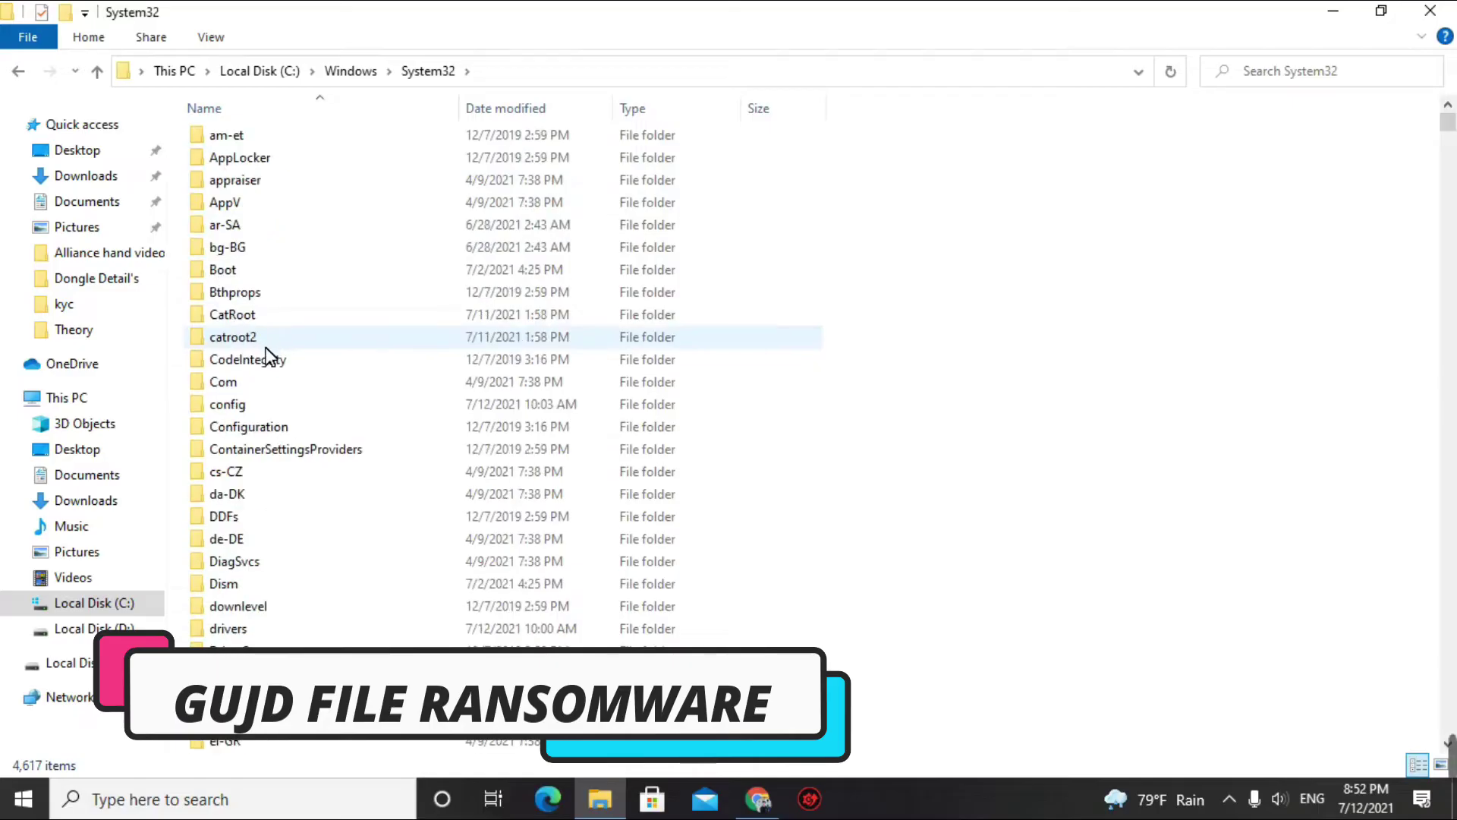
pyautogui.scroll(-1, 267, 367)
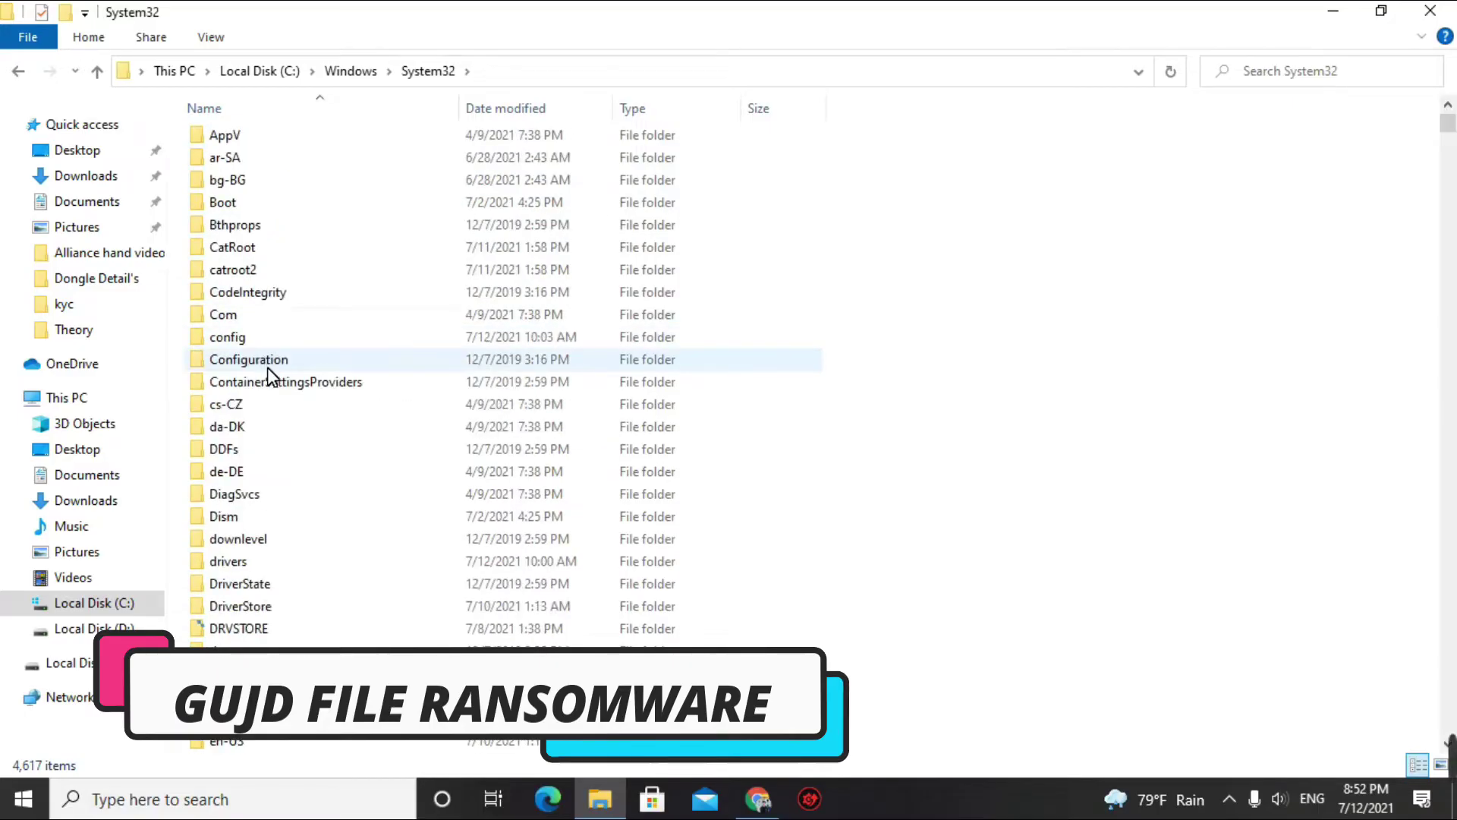
pyautogui.click(235, 566)
pyautogui.doubleClick(235, 566)
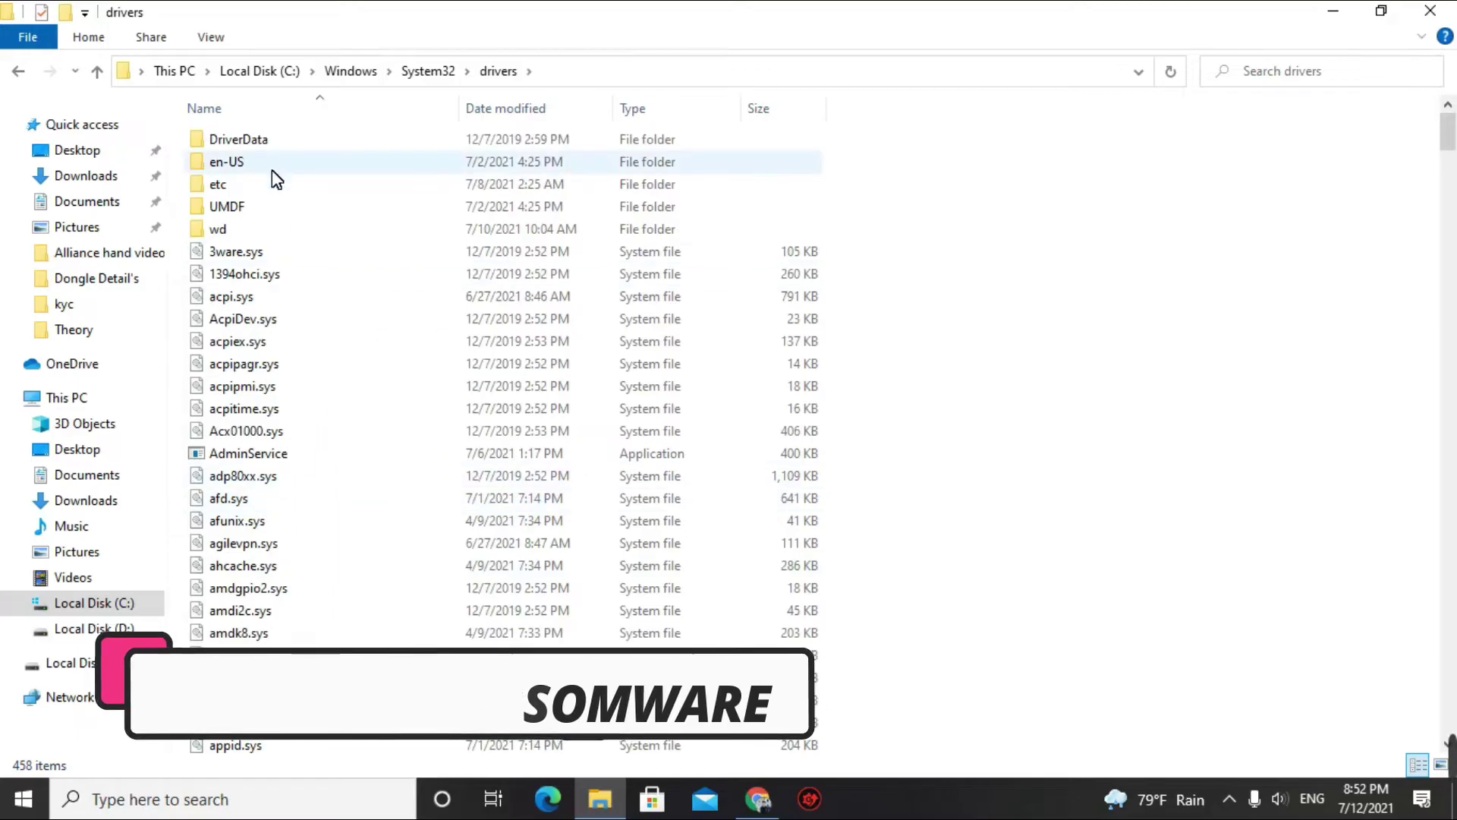
pyautogui.doubleClick(227, 190)
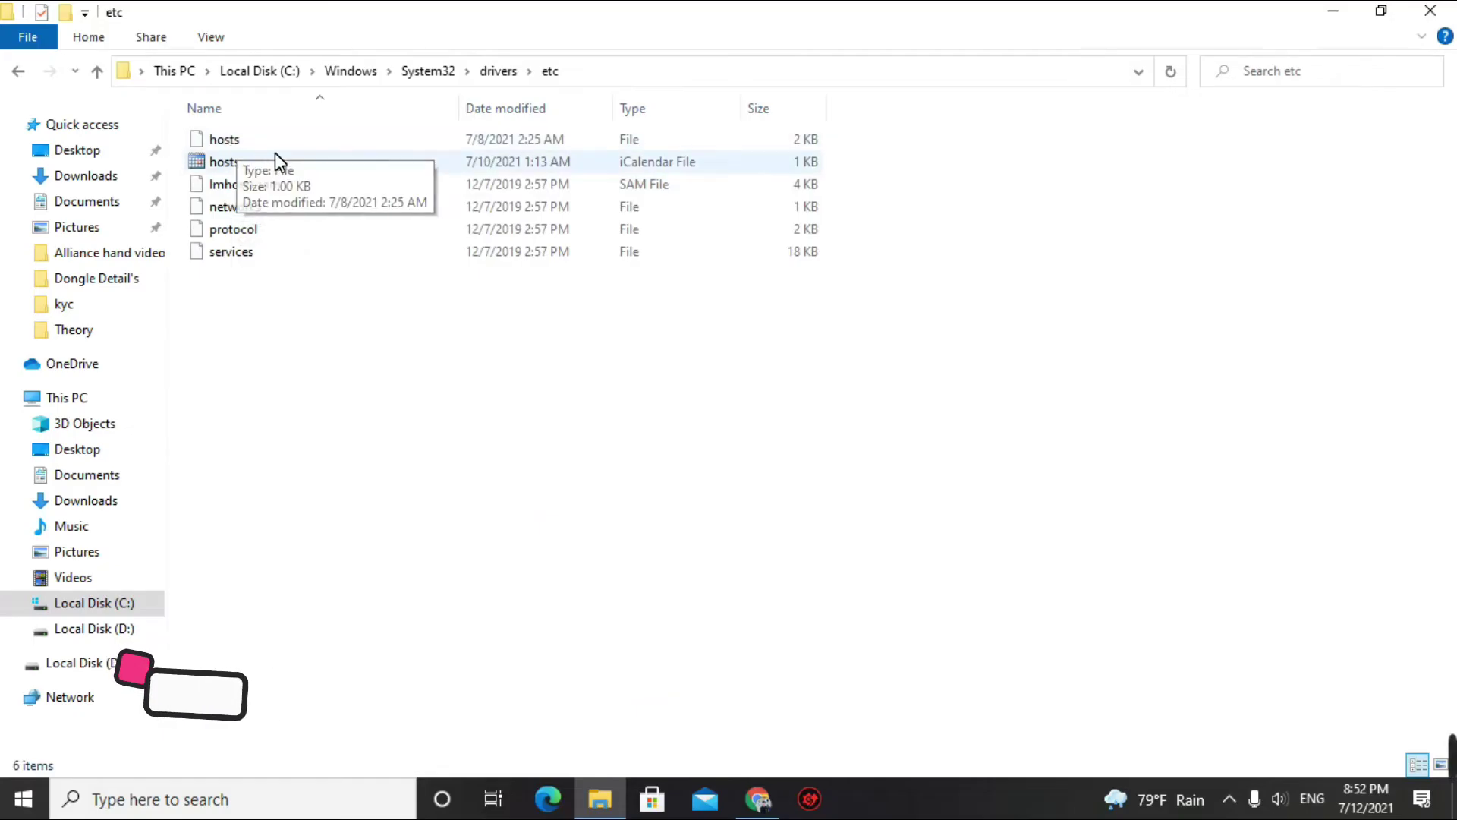
pyautogui.click(252, 145)
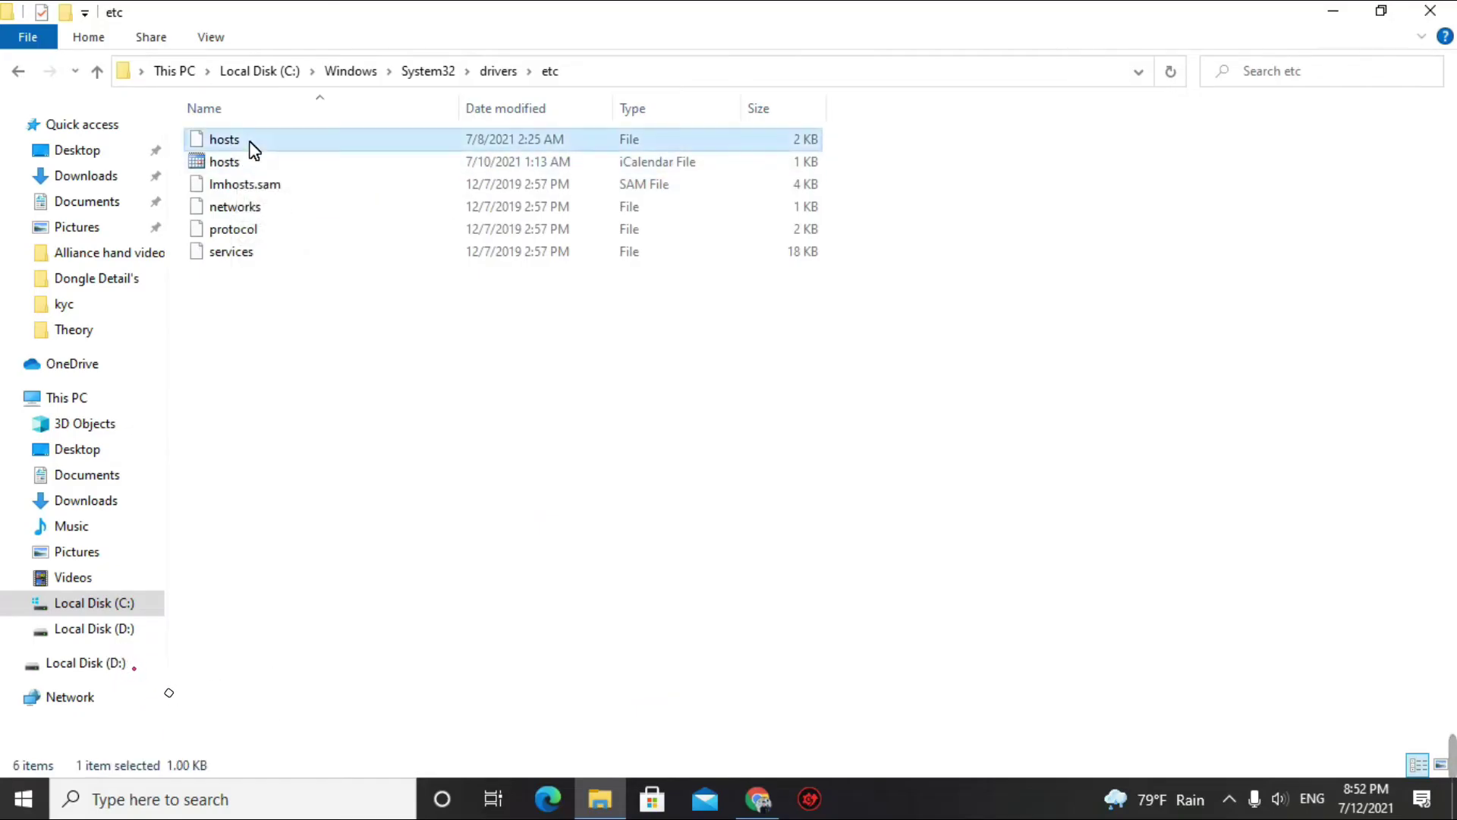
pyautogui.doubleClick(253, 146)
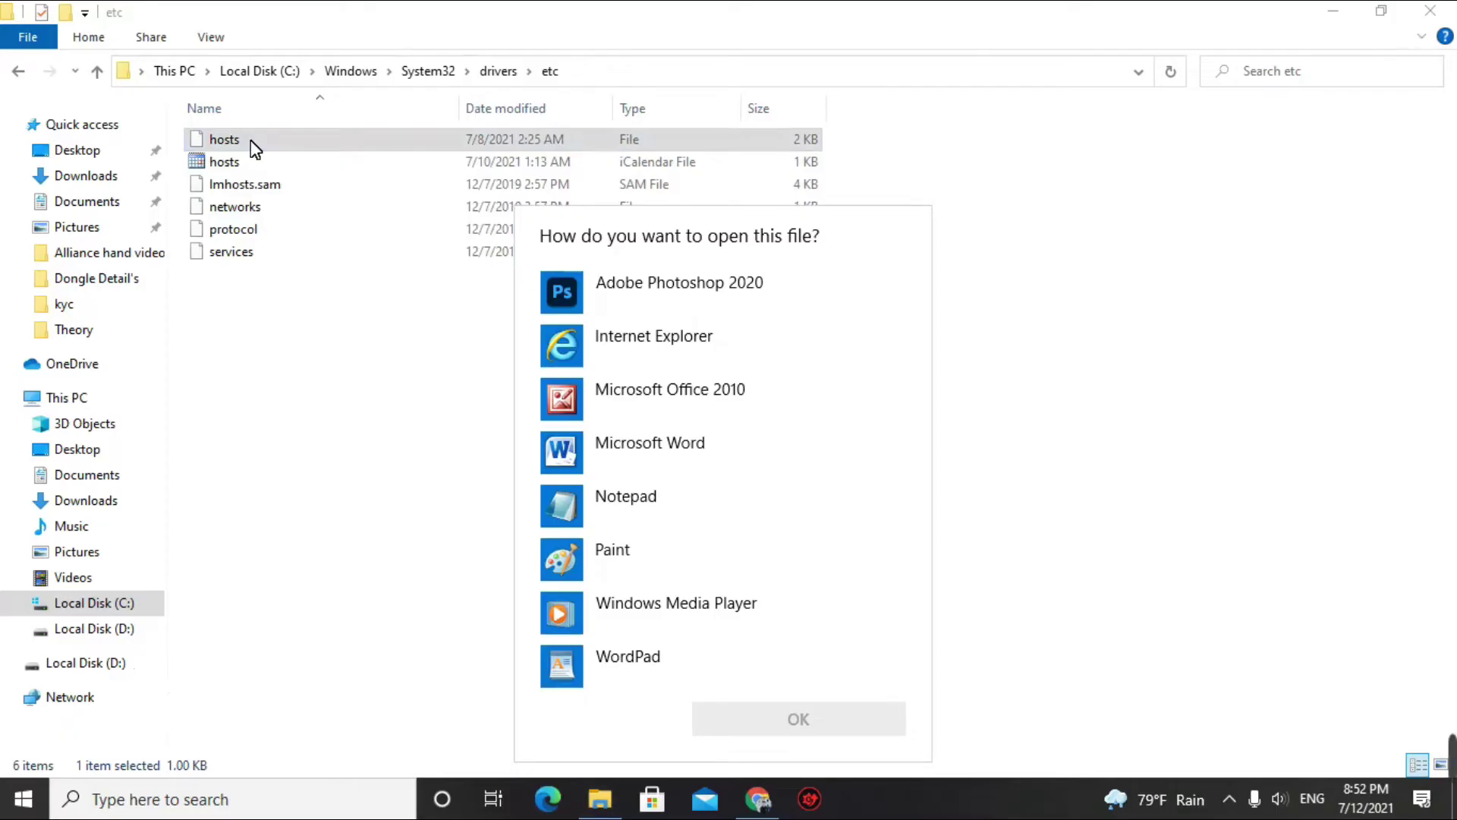
# Step: Open the hosts file in Notepad
pyautogui.click(660, 497)
pyautogui.click(800, 724)
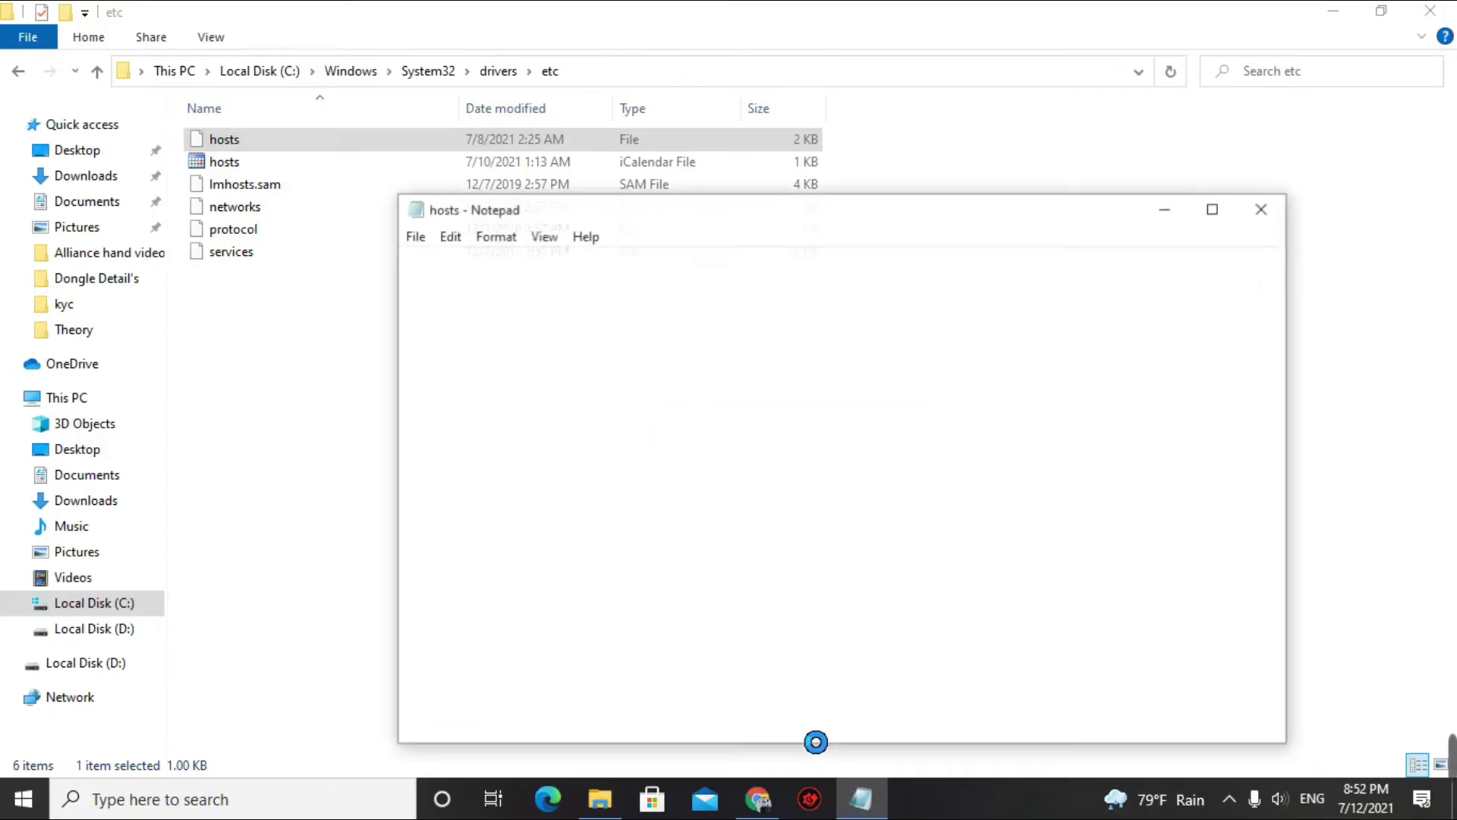
pyautogui.moveTo(825, 260); pyautogui.dragTo(662, 708)
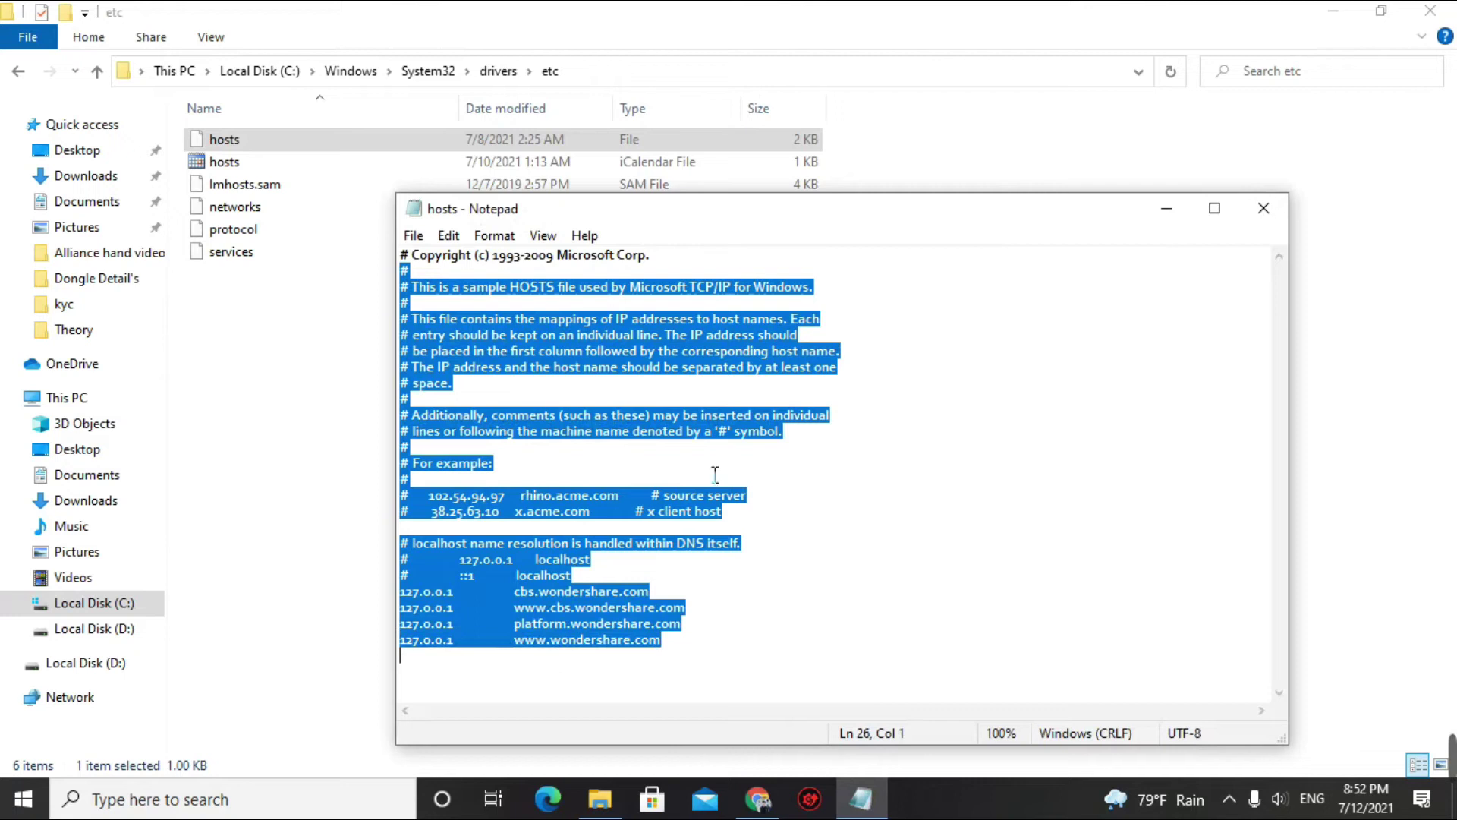
pyautogui.click(715, 475)
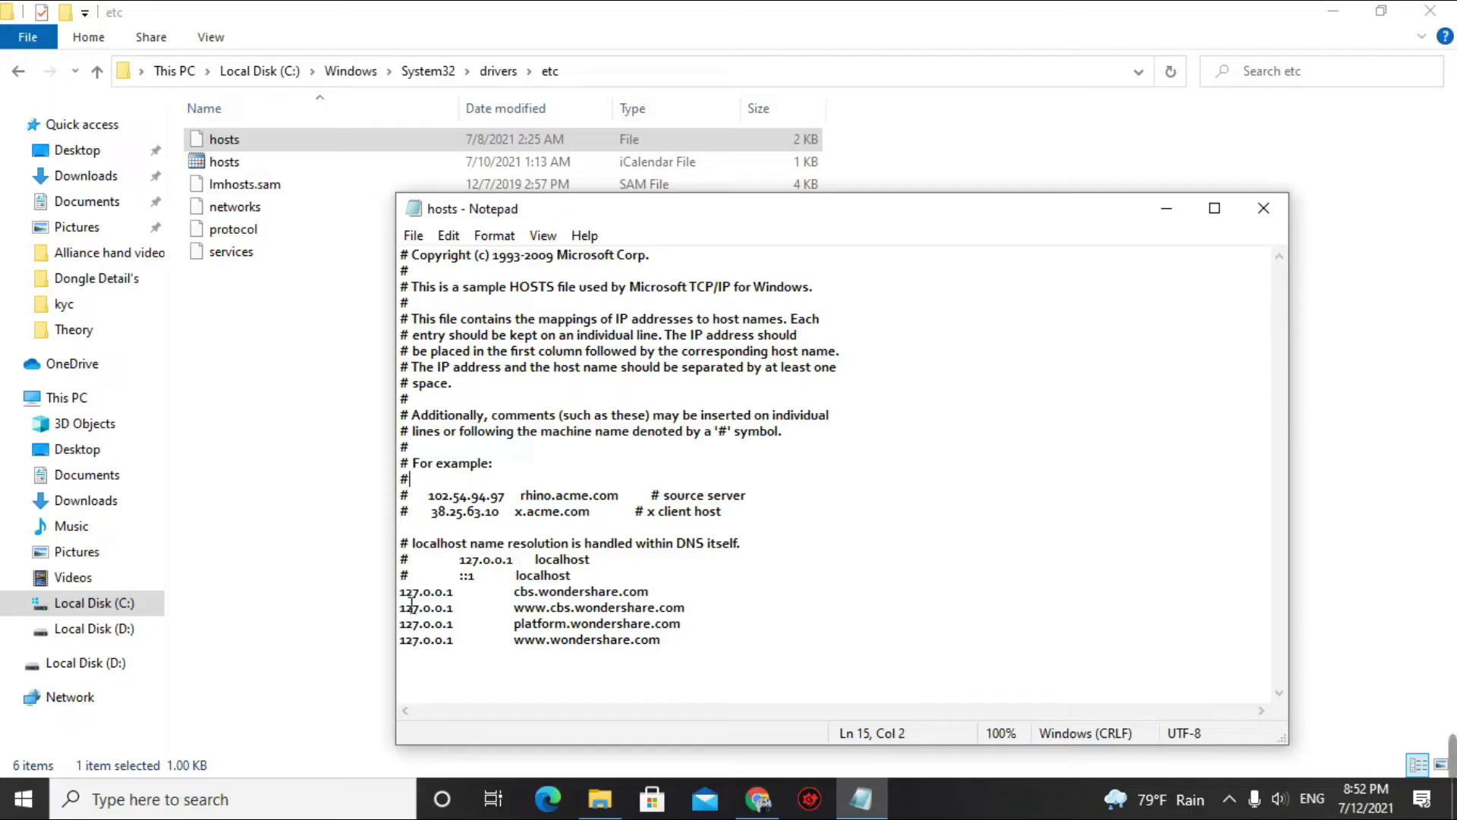
# Step: Select the four 127.0.0.1 wondershare lines below ::1 localhost and delete them
pyautogui.click(585, 575)
pyautogui.press('Home')
pyautogui.hotkey('shift', 'End')
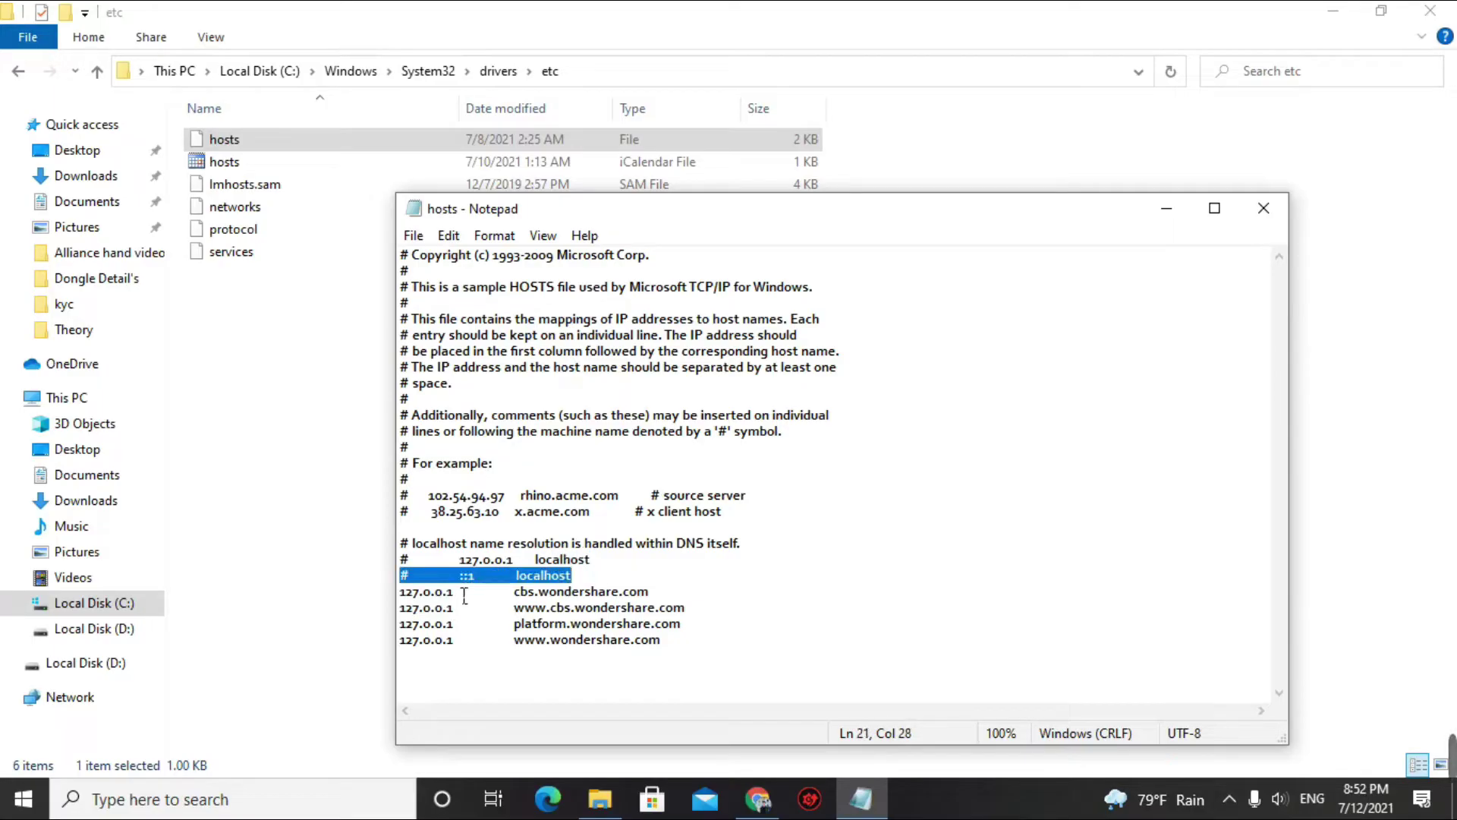
pyautogui.click(589, 587)
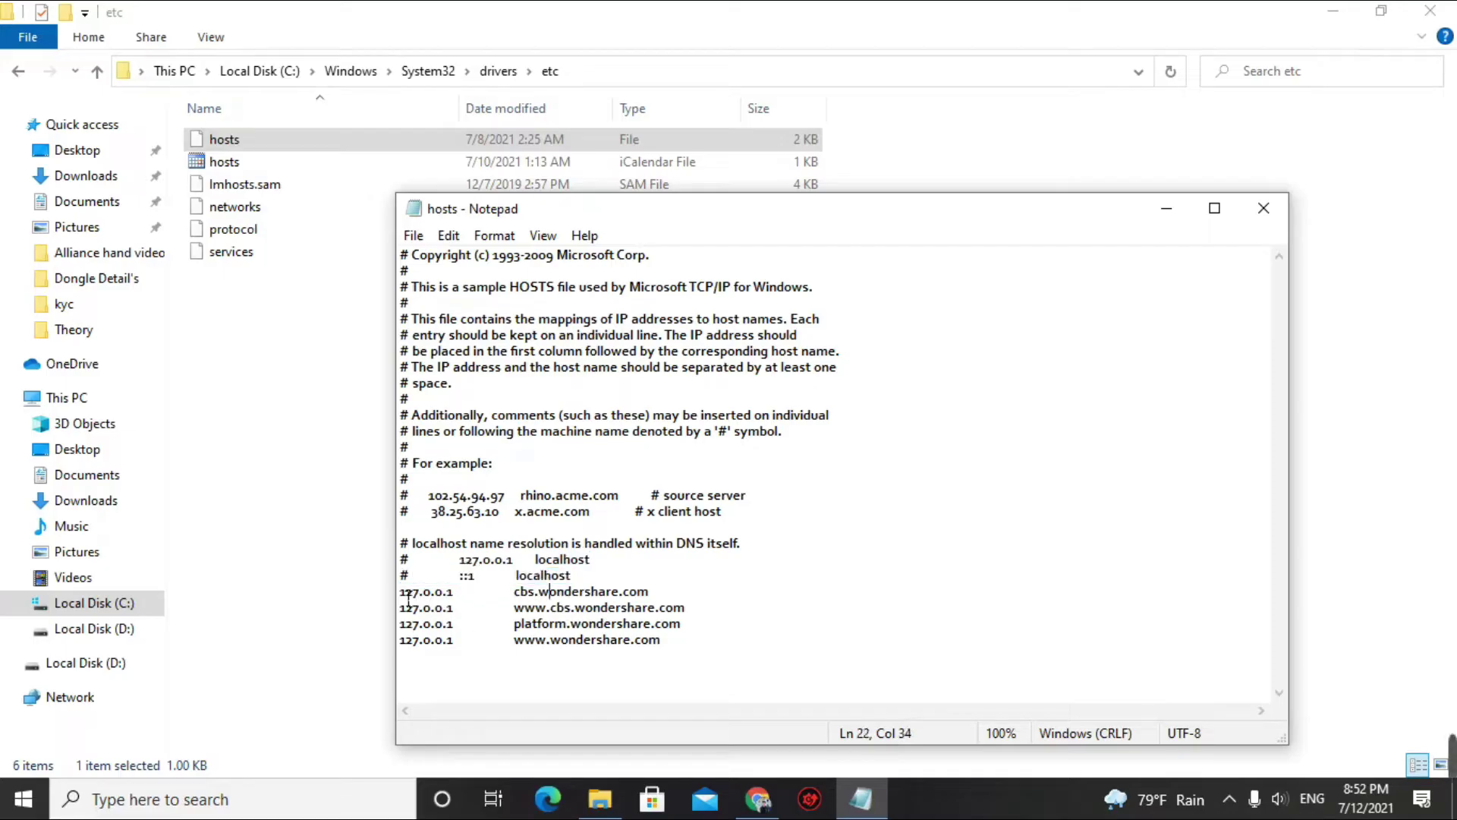
pyautogui.moveTo(403, 594); pyautogui.dragTo(646, 680)
pyautogui.press('Delete')
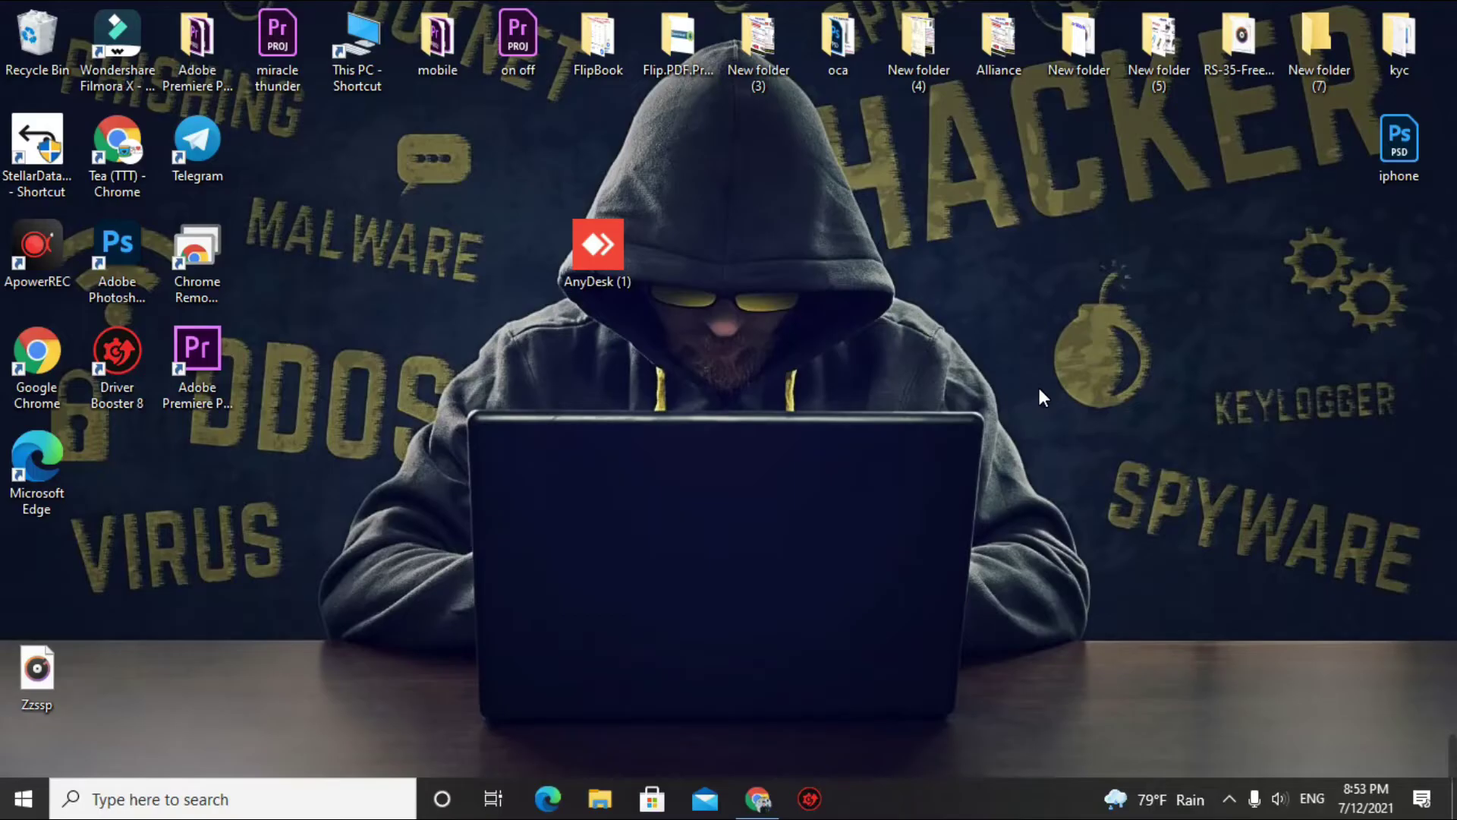
# Step: Search Google for 'ransomware remove antivirus' and look through the results
pyautogui.hotkey('alt', 'Tab')
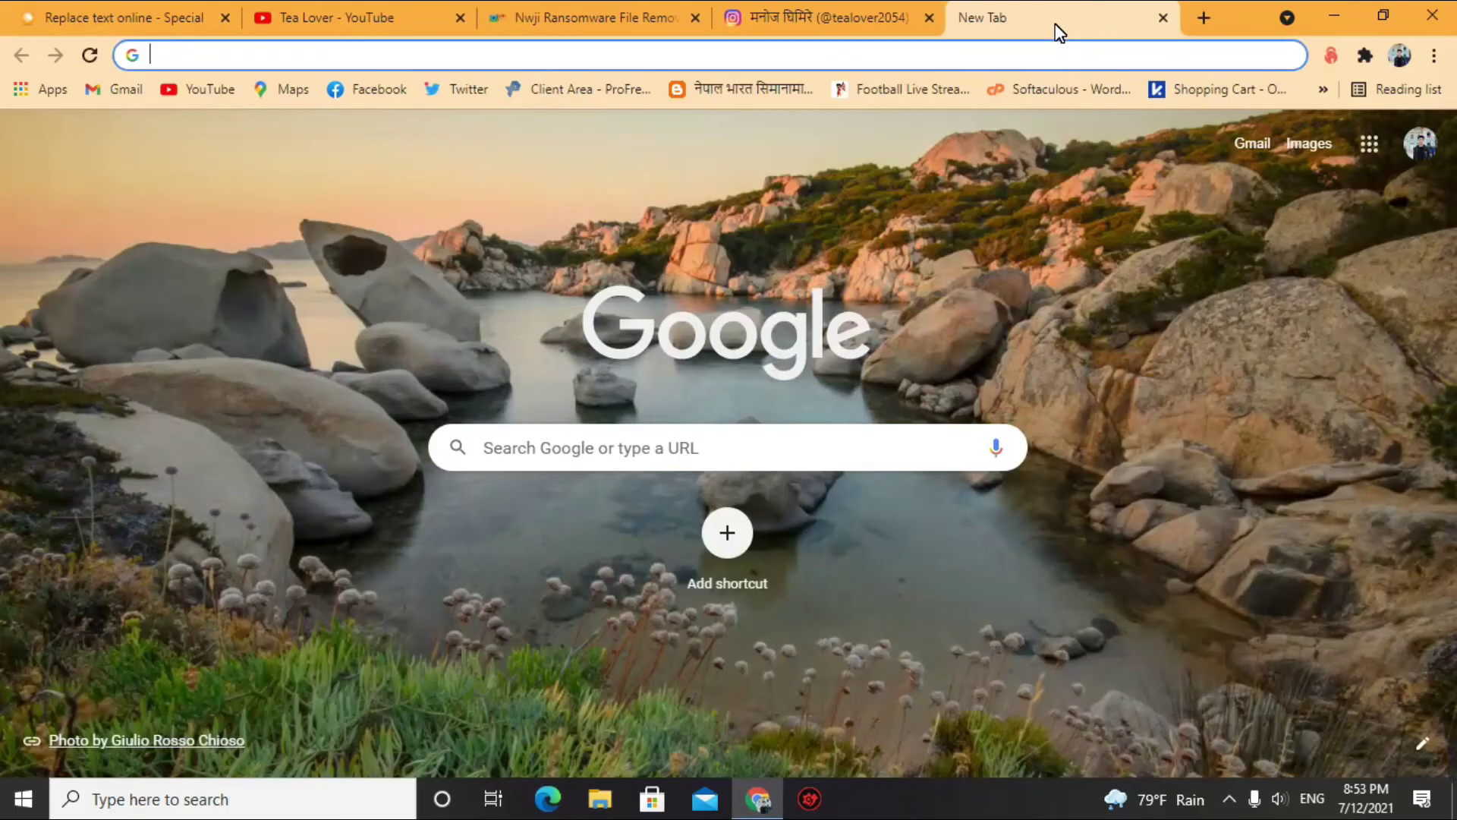
pyautogui.write('ra')
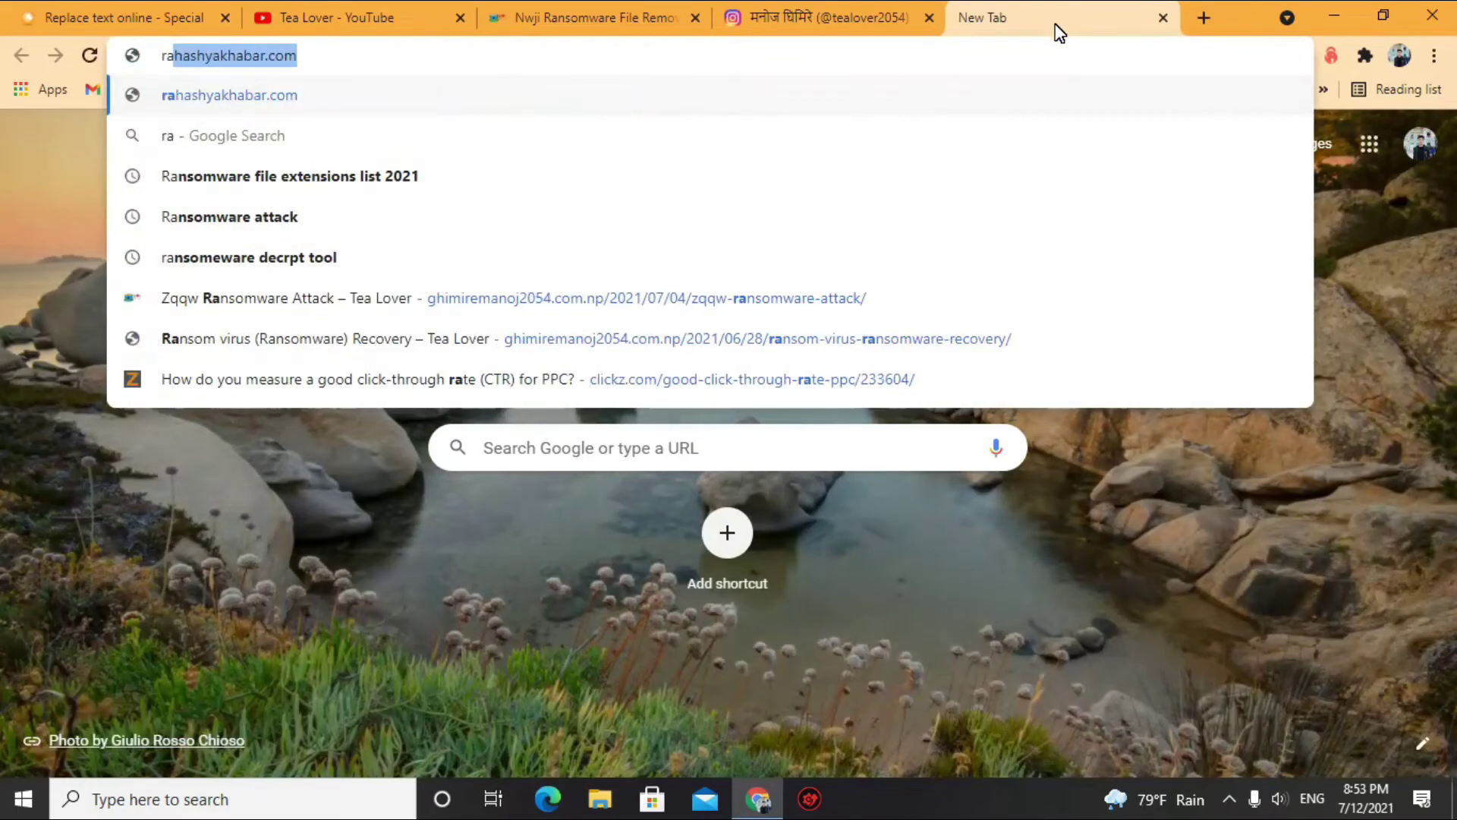
pyautogui.write('nsomware remove')
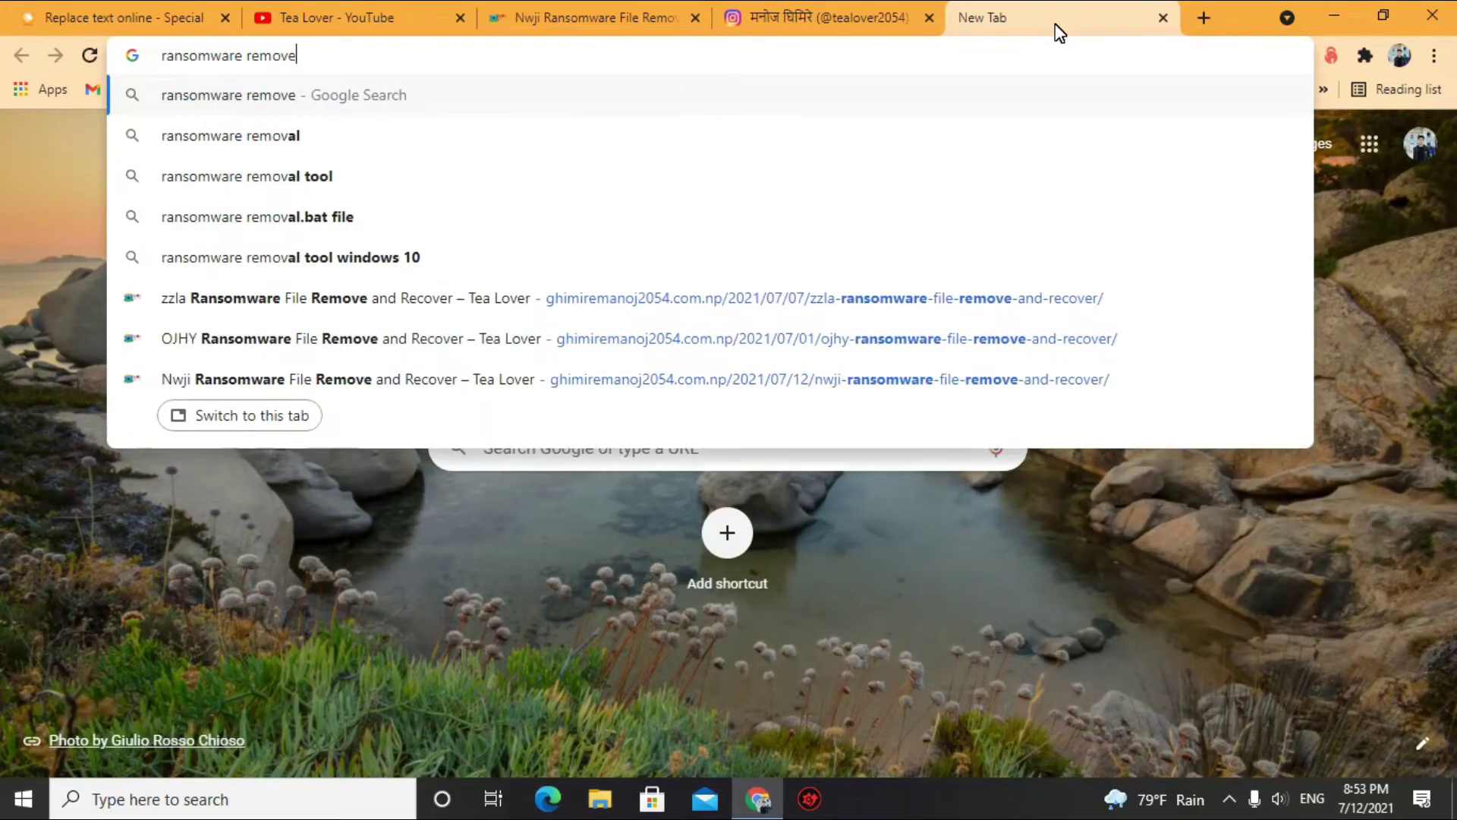
pyautogui.write(' antiviru')
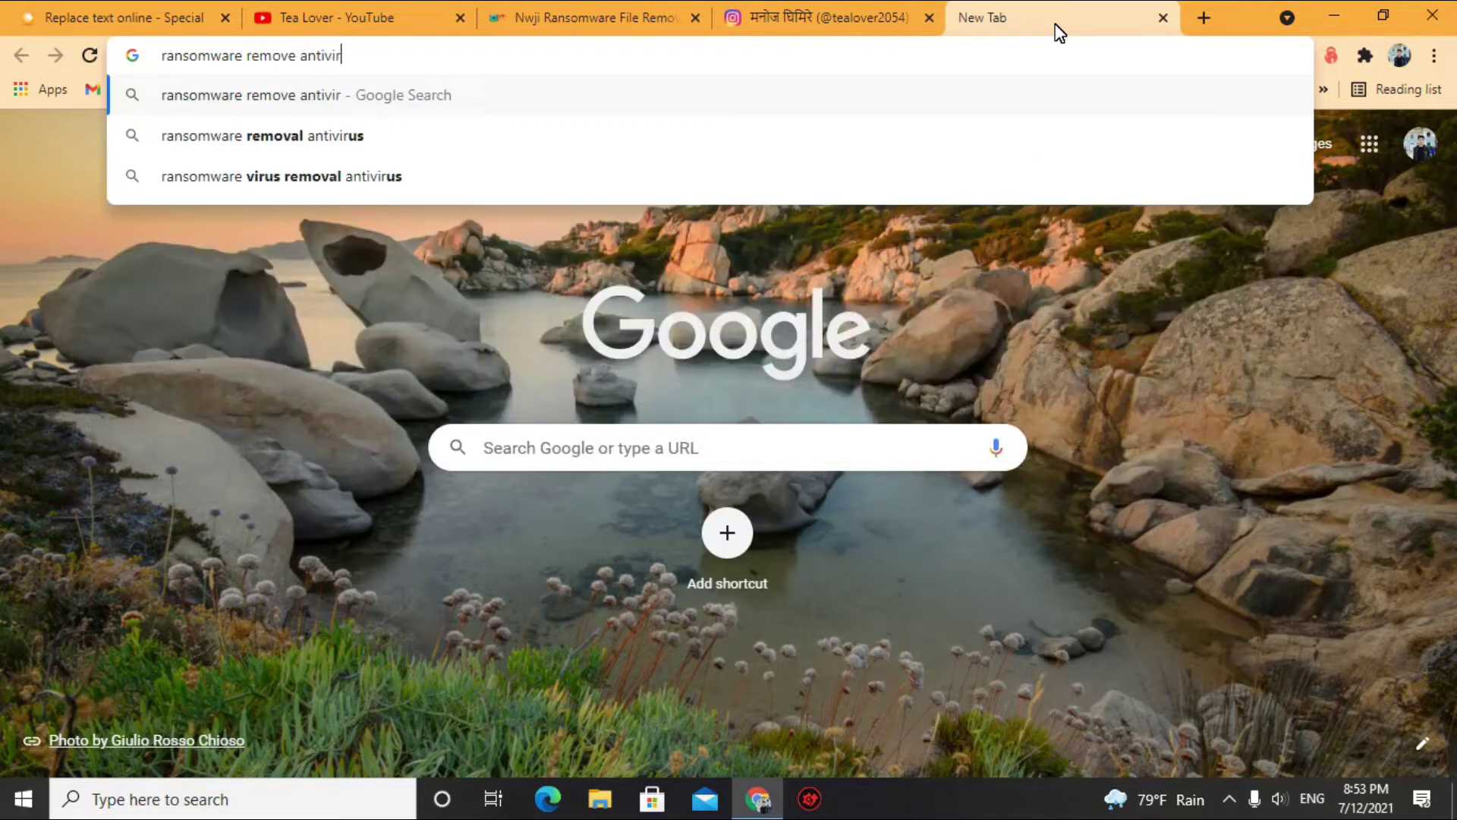
pyautogui.write('s')
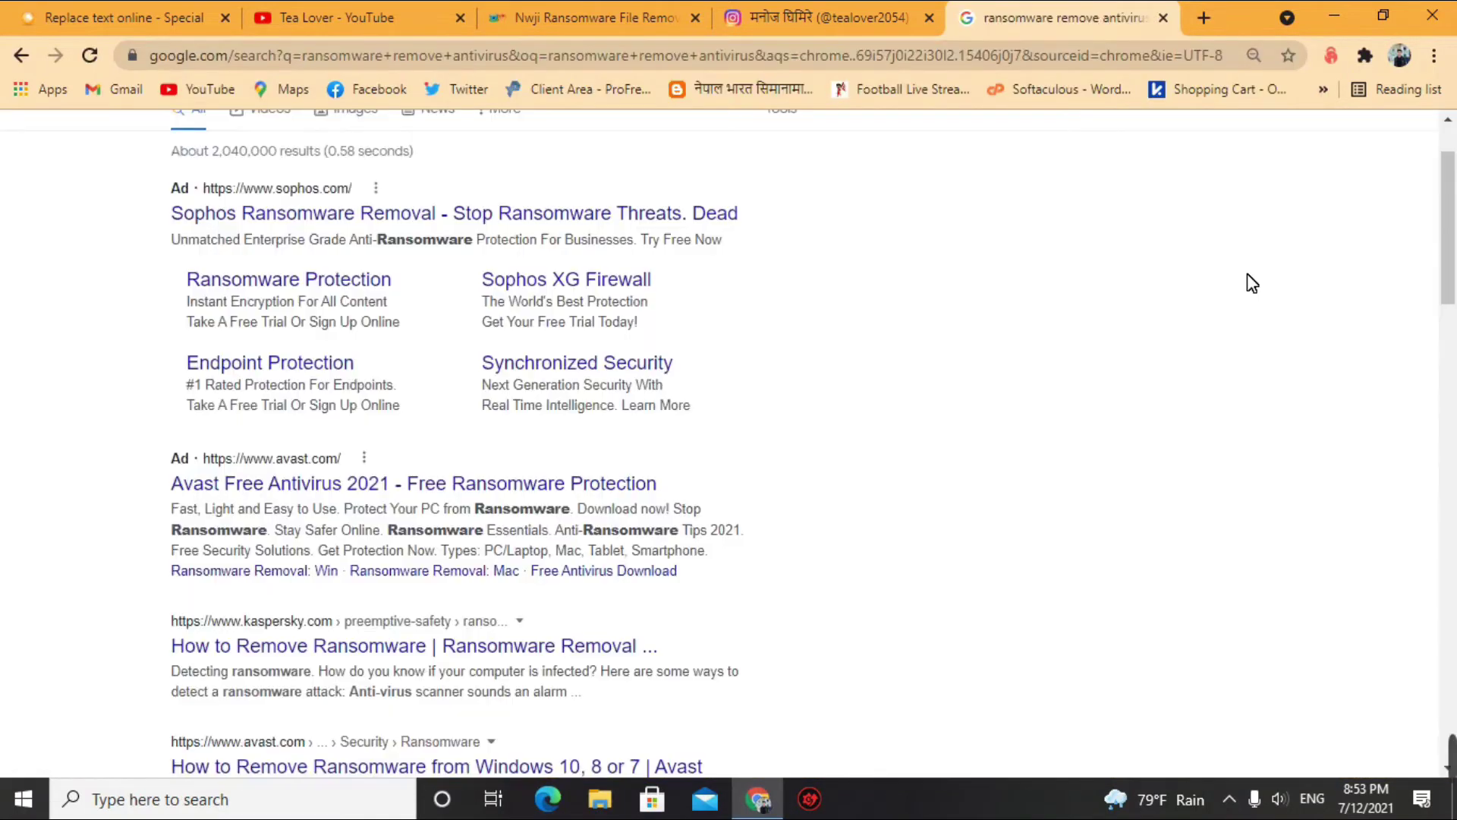
pyautogui.scroll(-2, 284, 426)
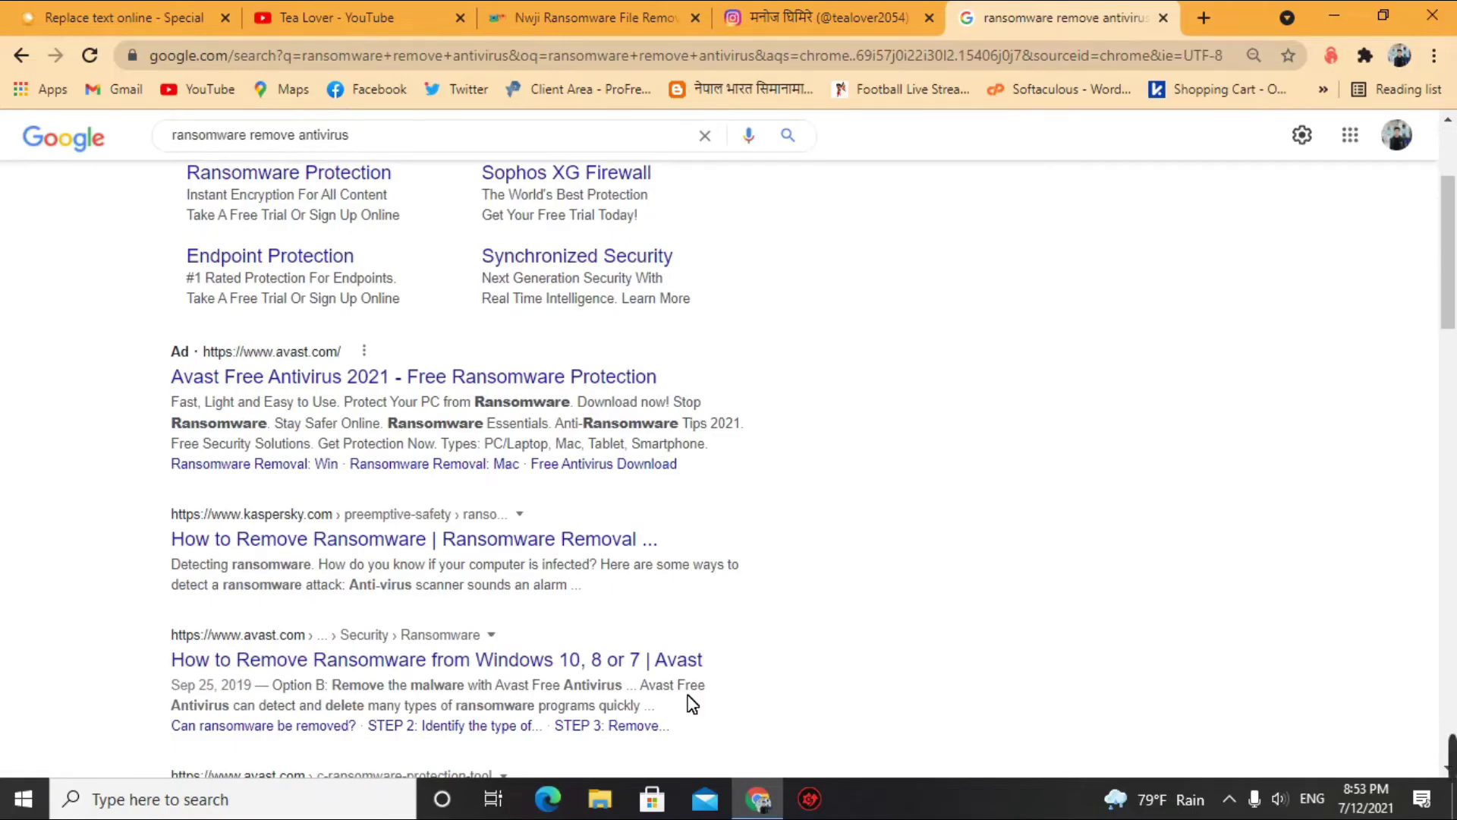
pyautogui.scroll(-4, 1232, 482)
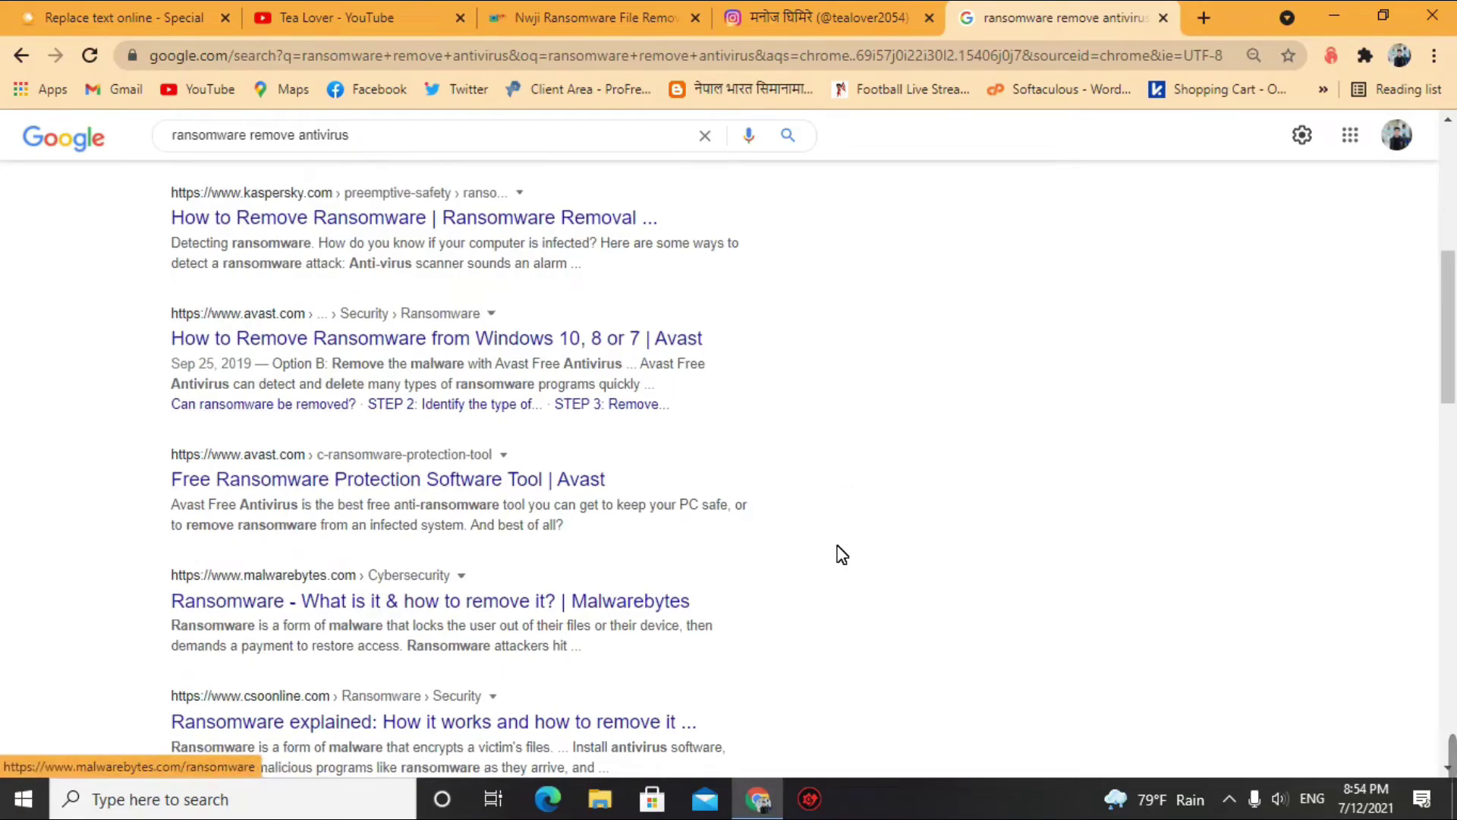
pyautogui.scroll(-3, 839, 553)
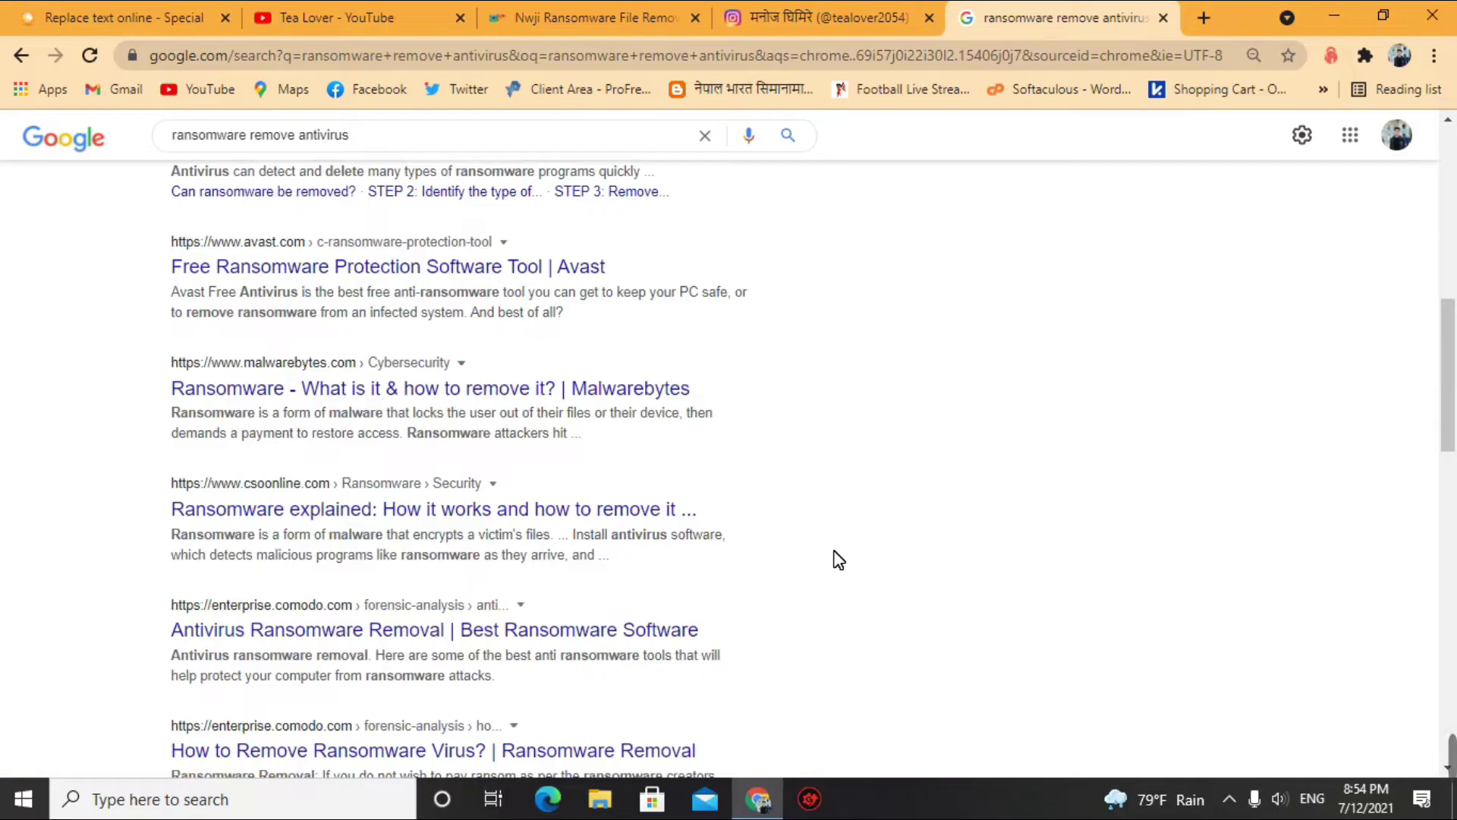
pyautogui.scroll(2, 585, 508)
pyautogui.moveTo(100, 313); pyautogui.dragTo(363, 396)
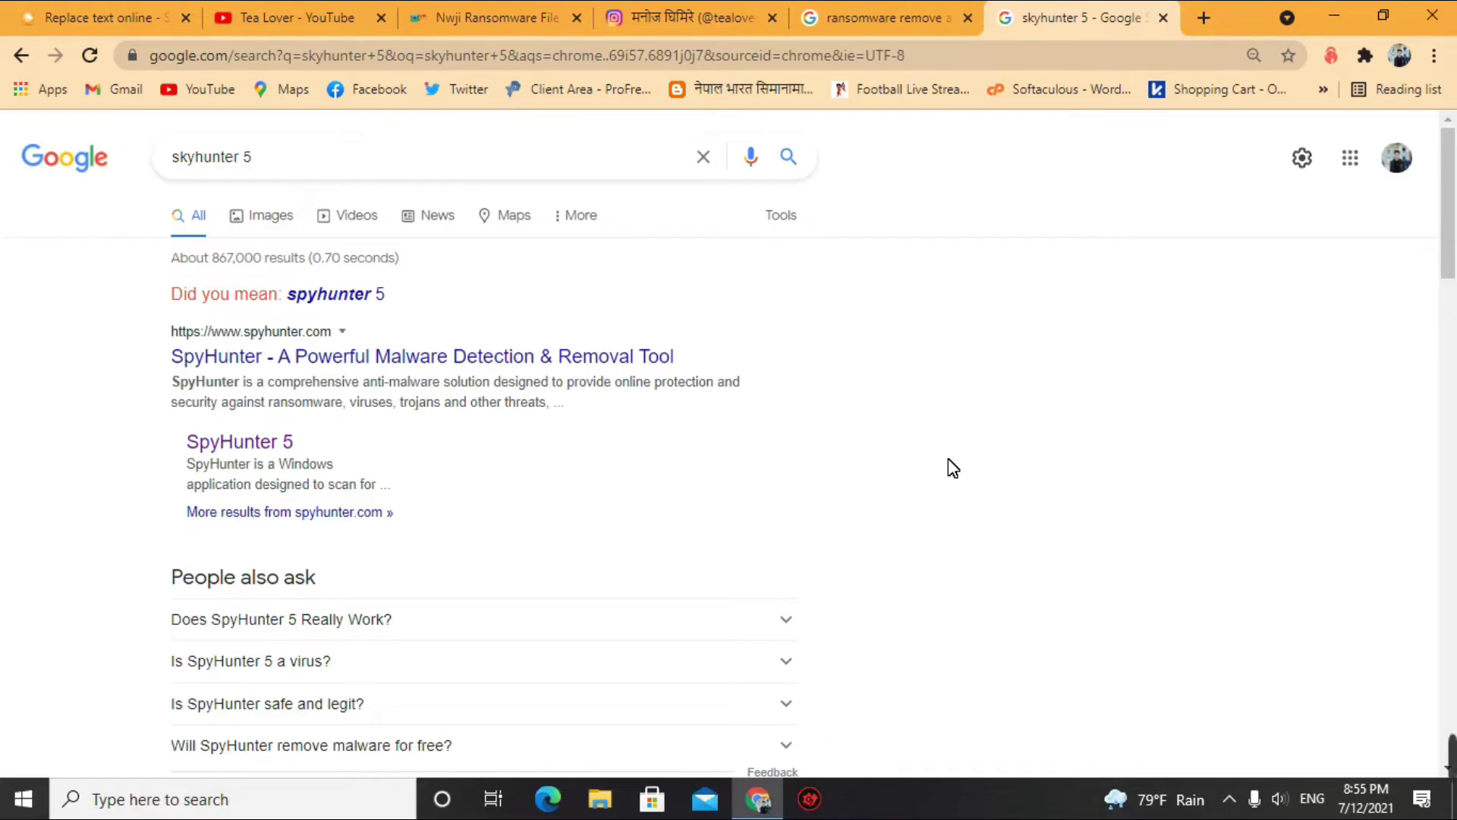
# Step: Close both Google search tabs and follow the Nwji article's Download image link
pyautogui.click(967, 17)
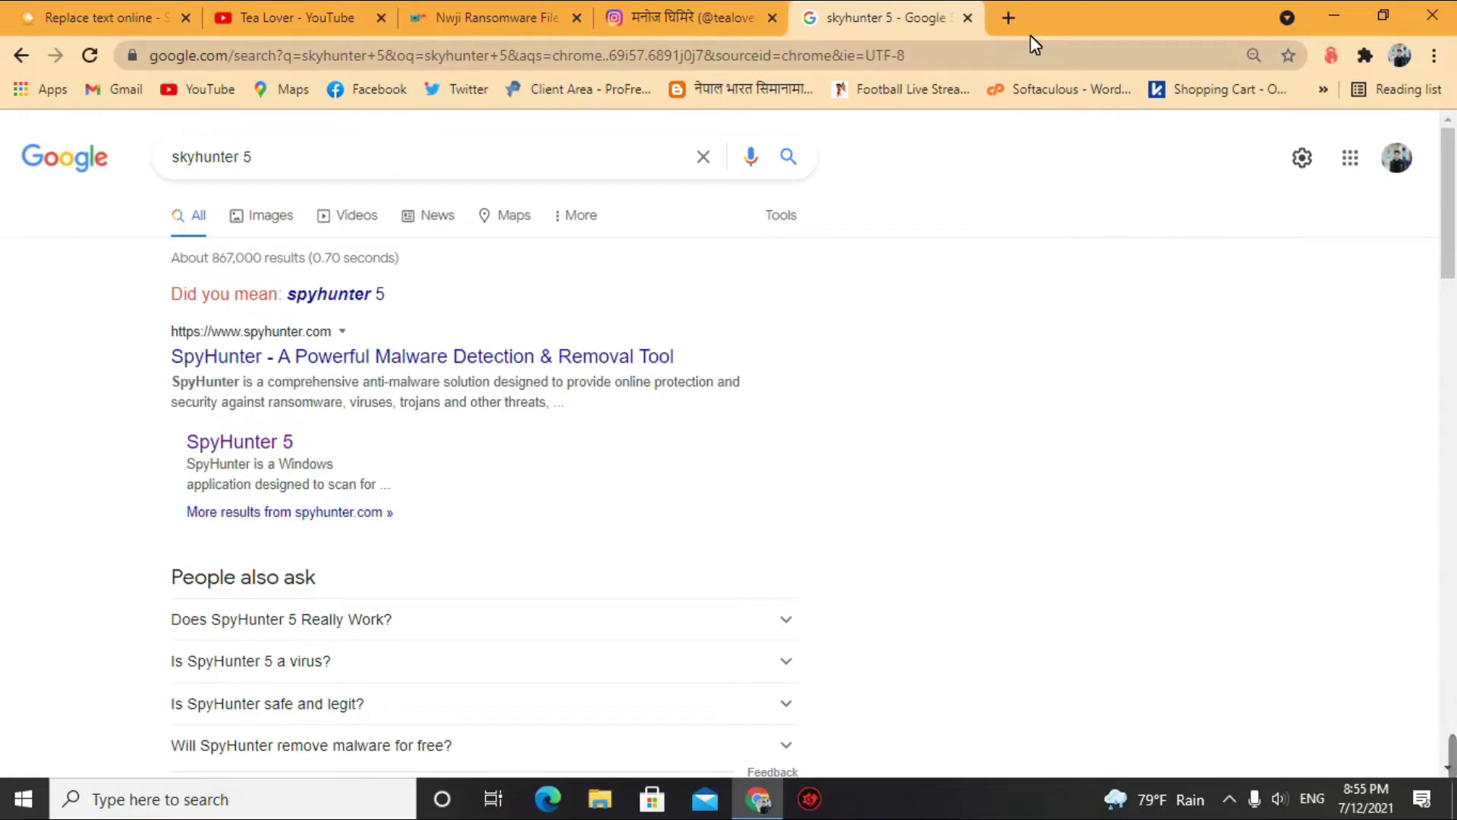
pyautogui.click(968, 17)
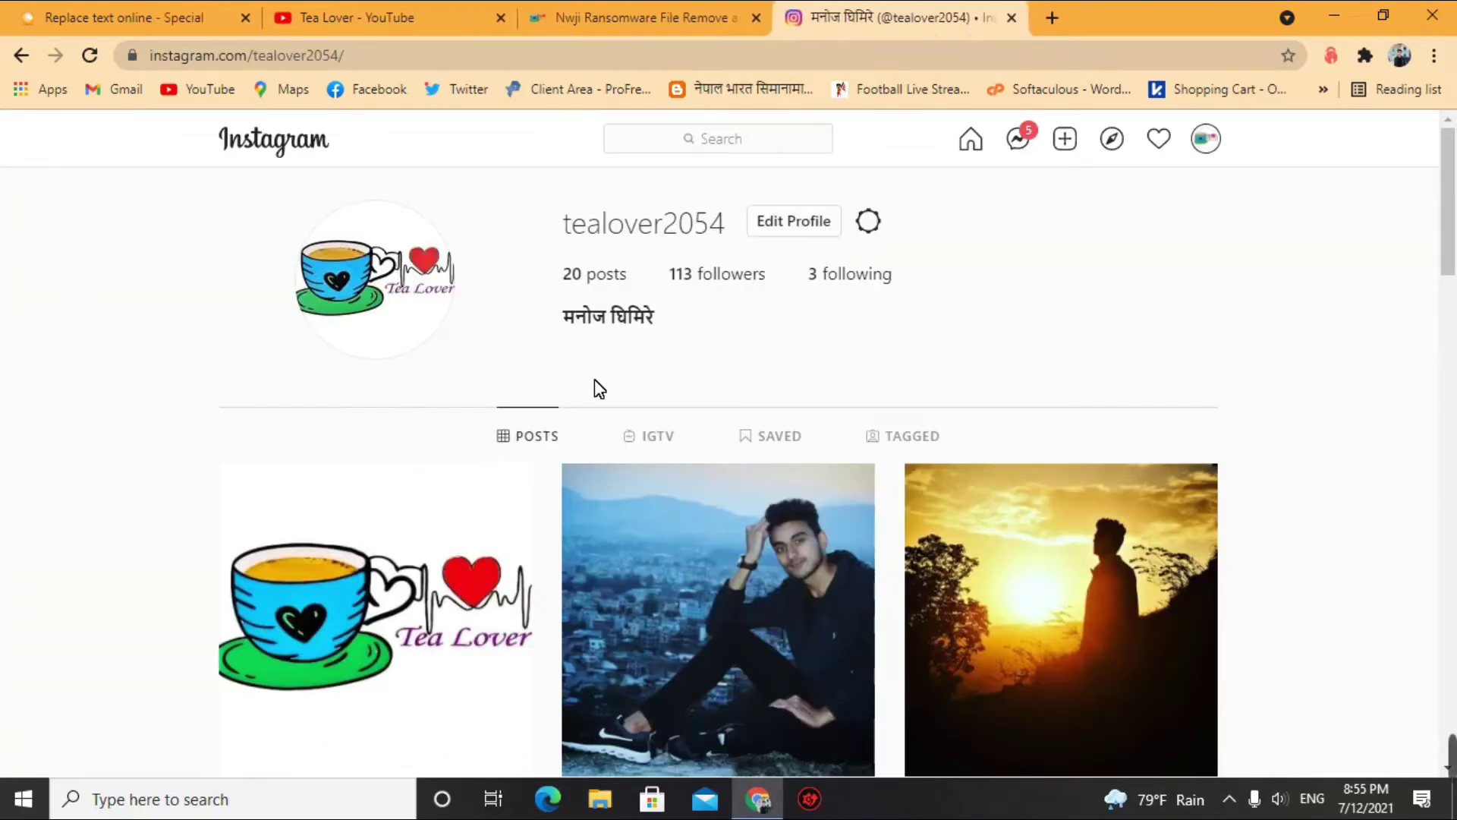
pyautogui.click(657, 23)
pyautogui.scroll(-4, 504, 417)
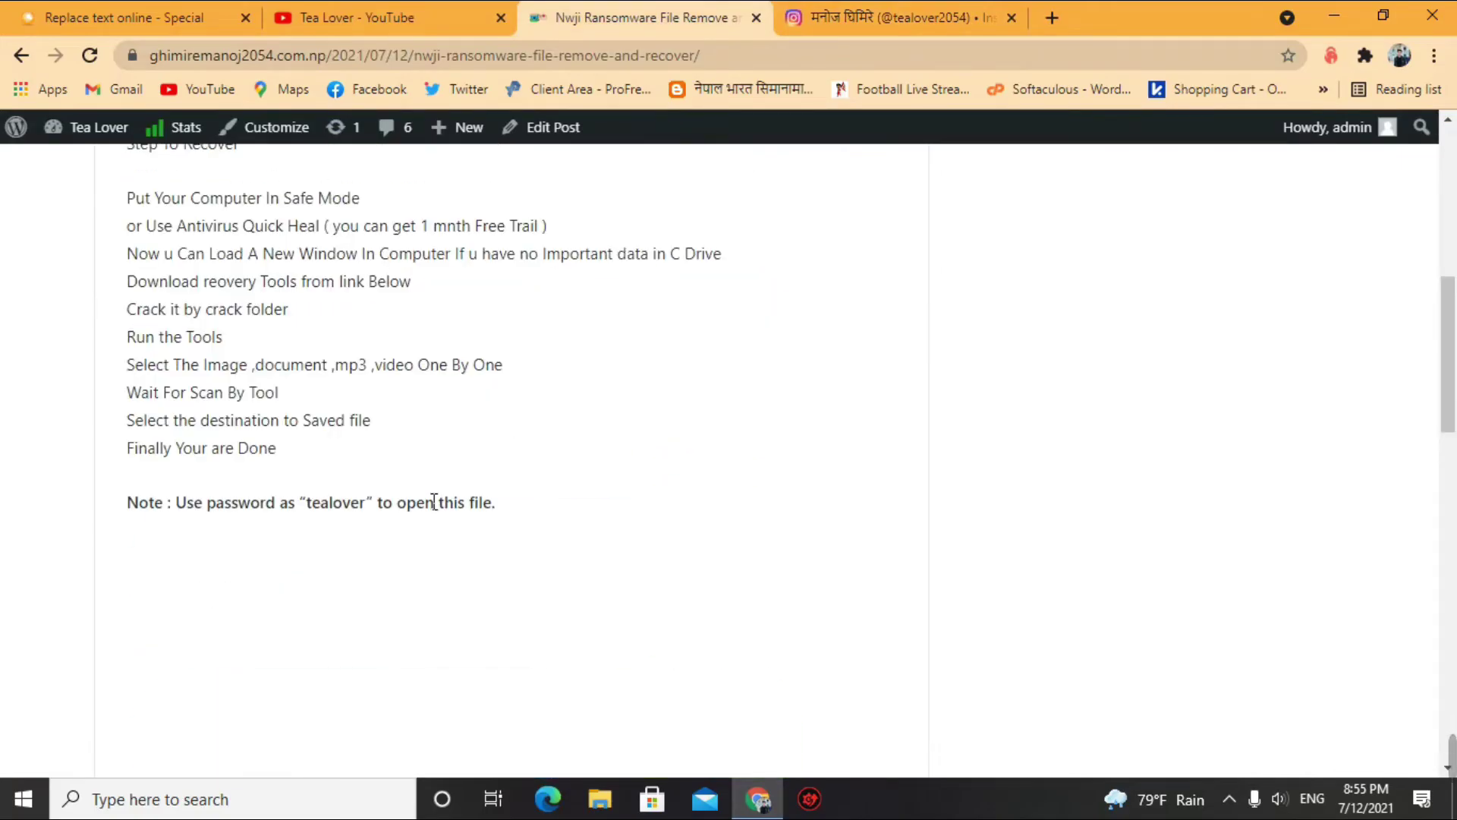
pyautogui.scroll(6, 402, 447)
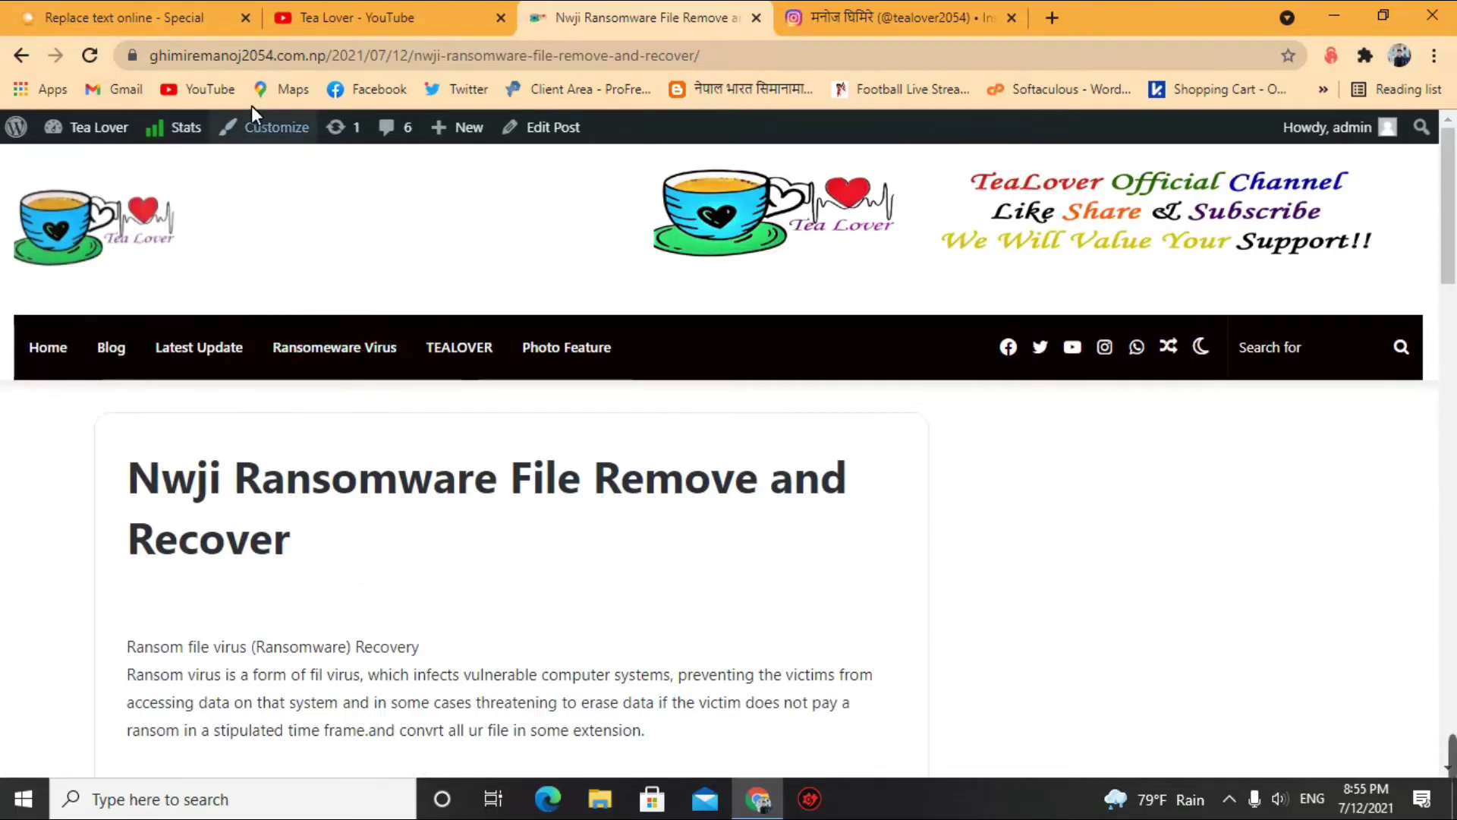
pyautogui.scroll(-15, 374, 316)
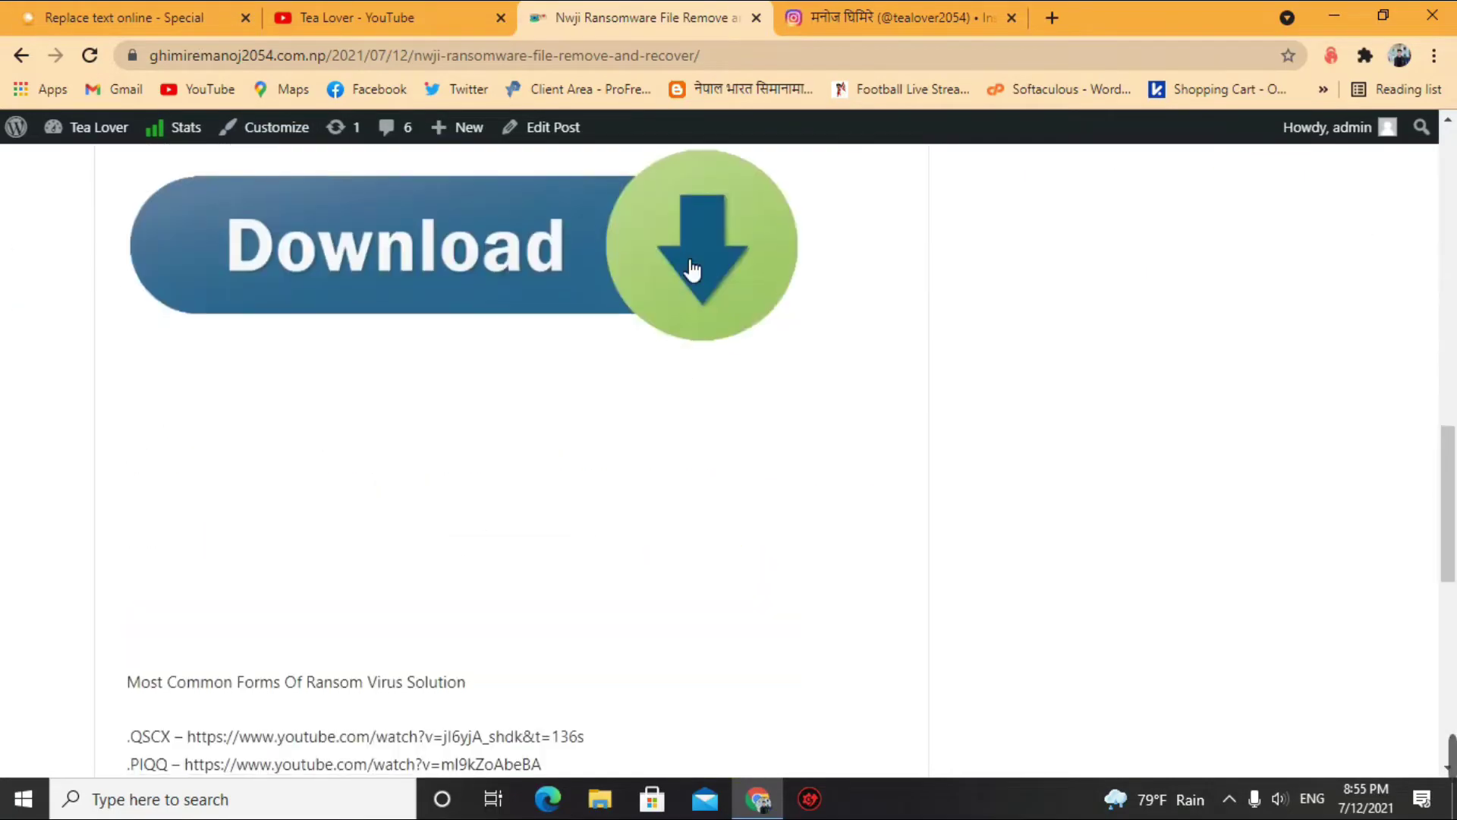
pyautogui.scroll(3, 522, 331)
pyautogui.click(601, 460)
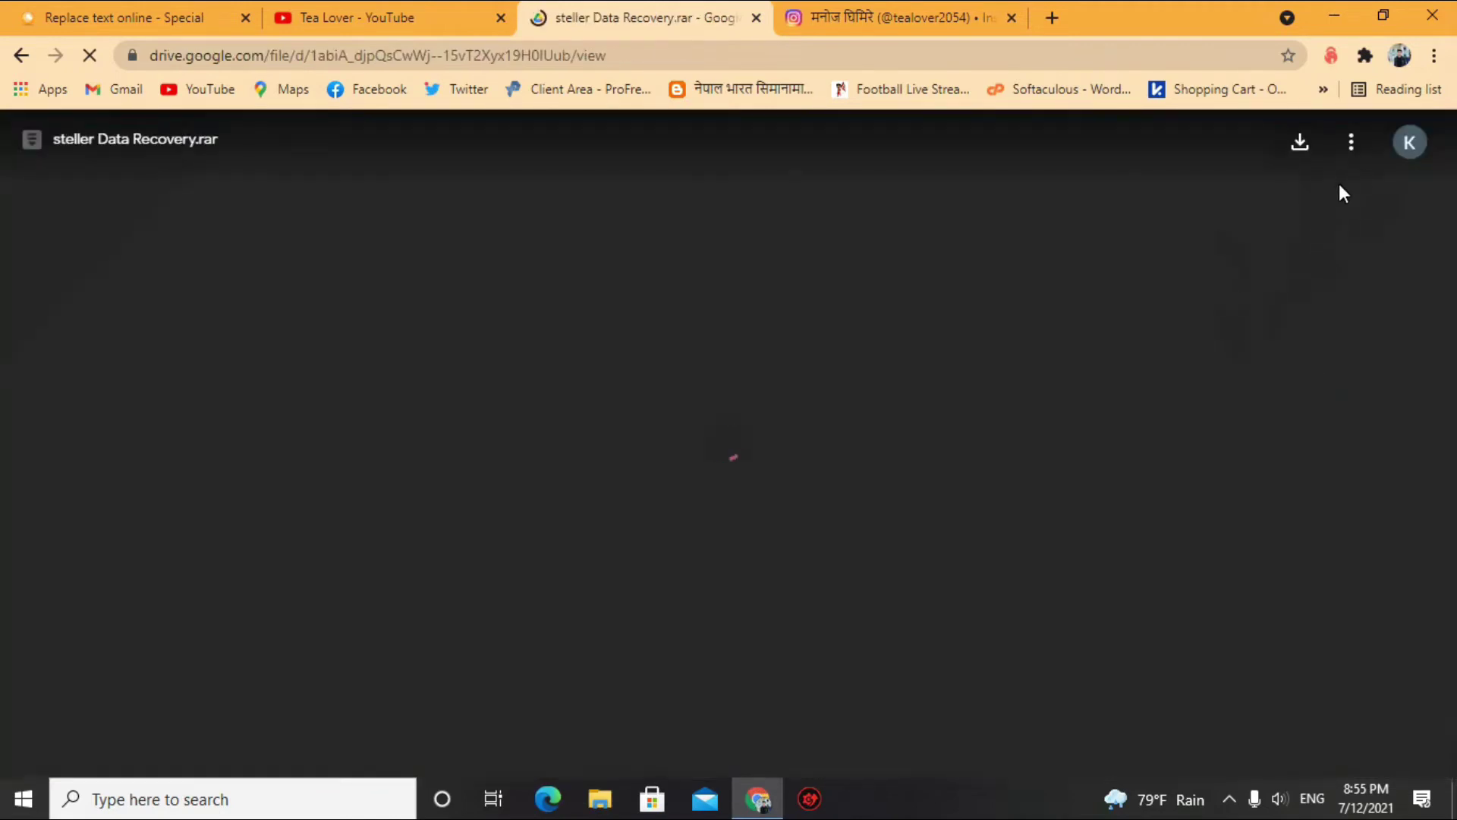
# Step: Check the steller Data Recovery.rar Drive menu, reread the article's password note, then open File Explorer
pyautogui.click(1350, 142)
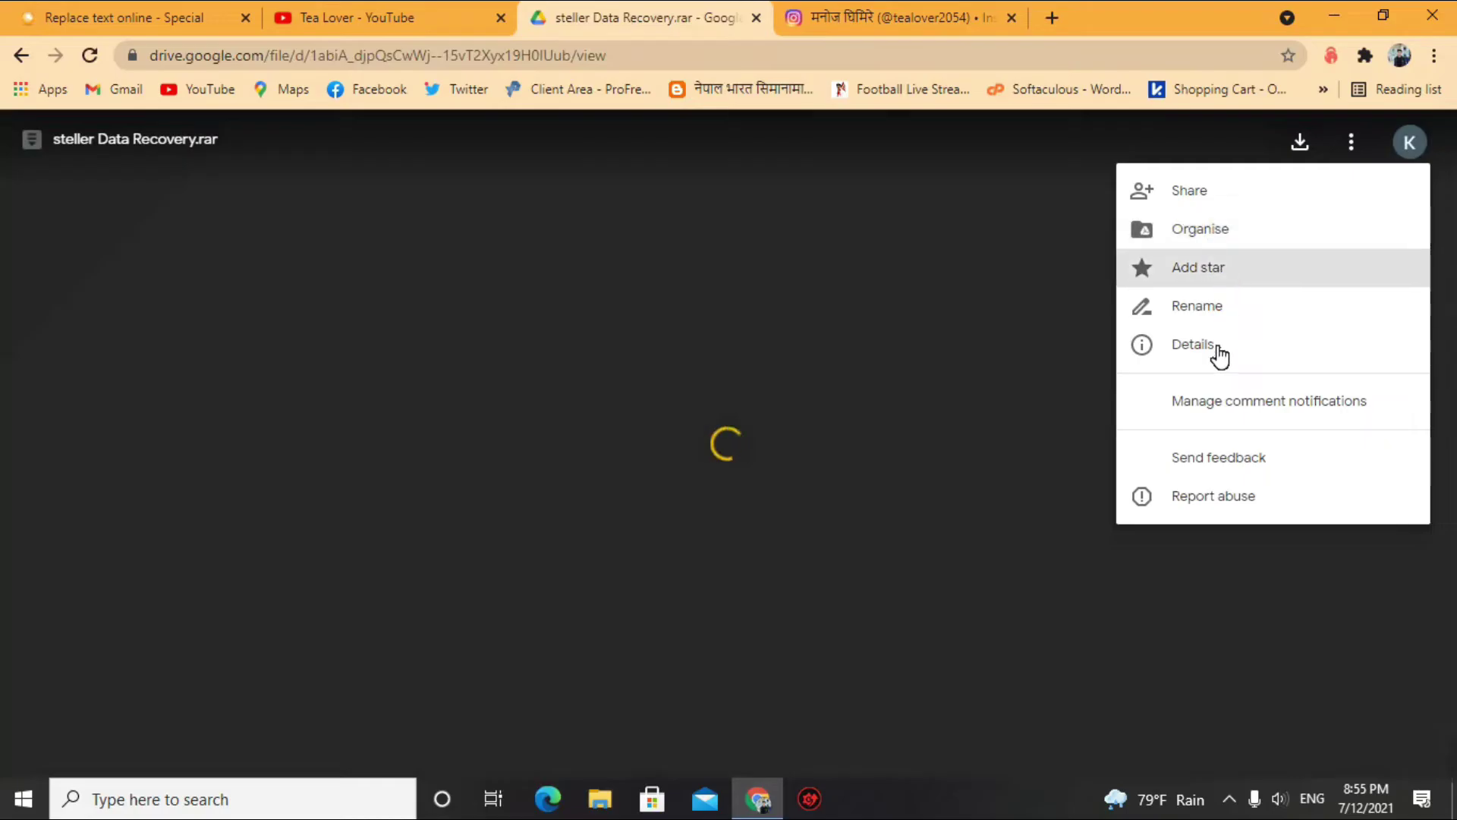
pyautogui.click(20, 57)
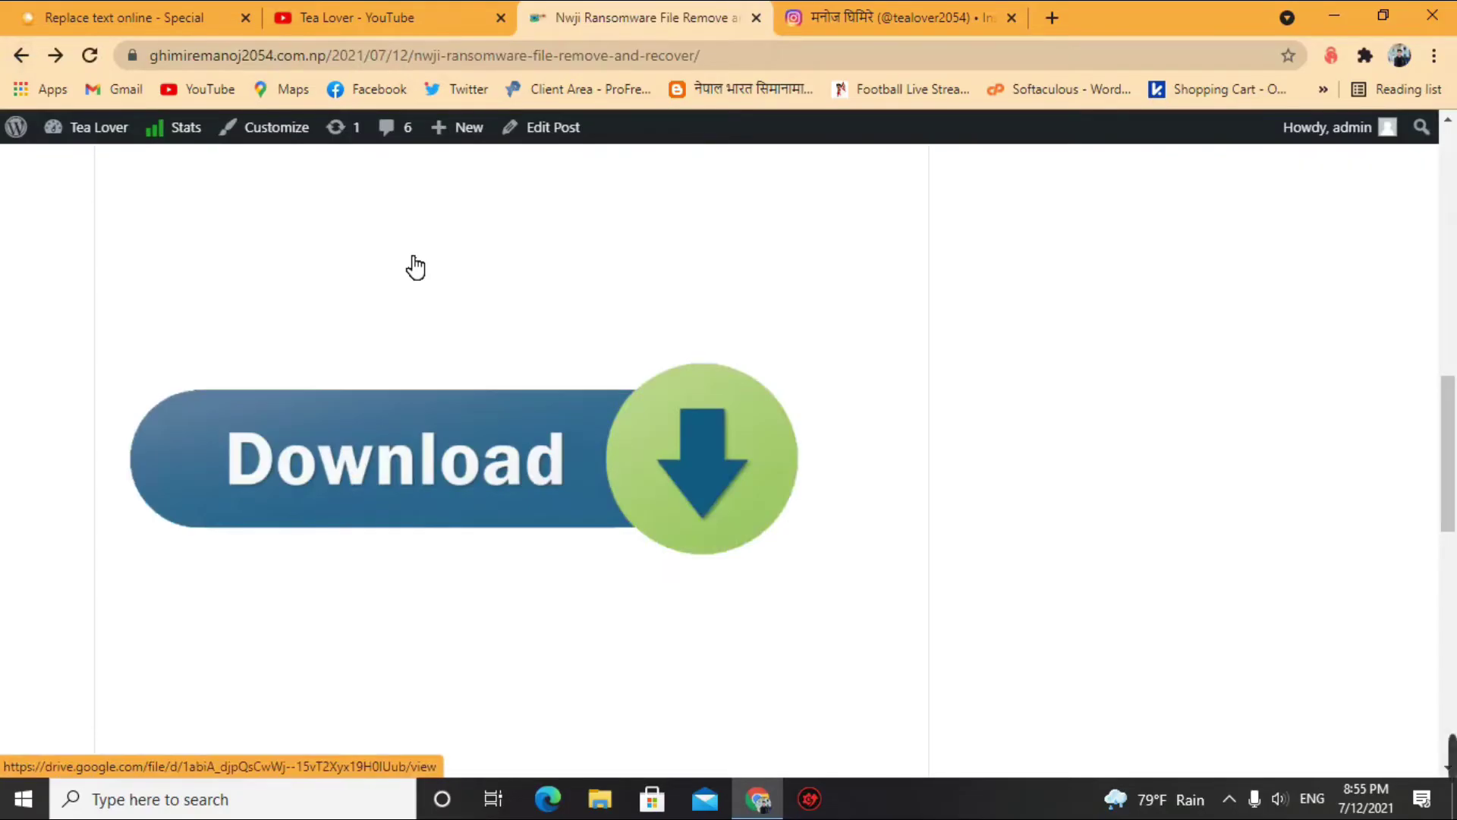
pyautogui.scroll(-5, 415, 267)
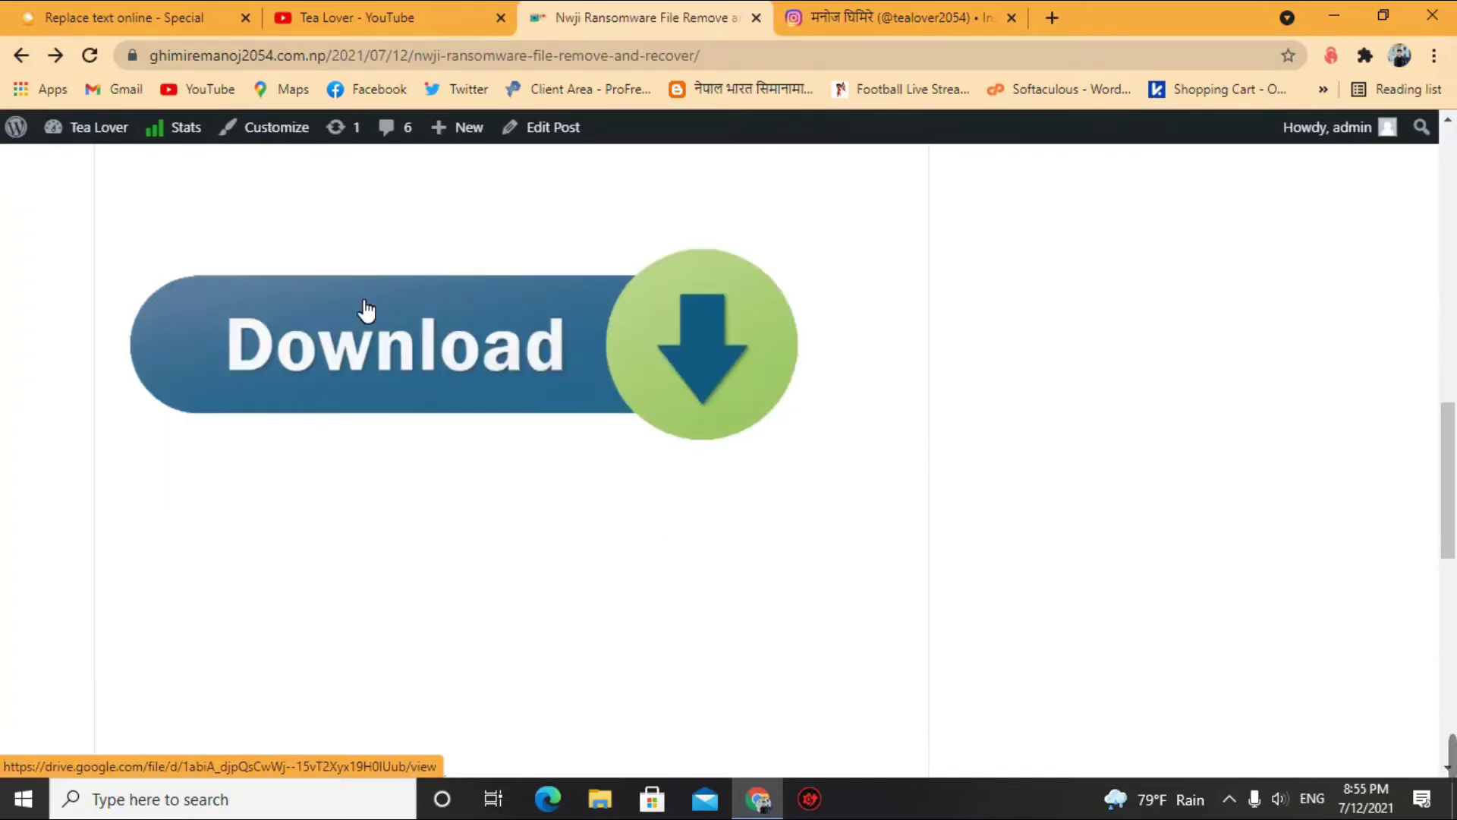
pyautogui.scroll(7, 325, 505)
pyautogui.scroll(5, 380, 467)
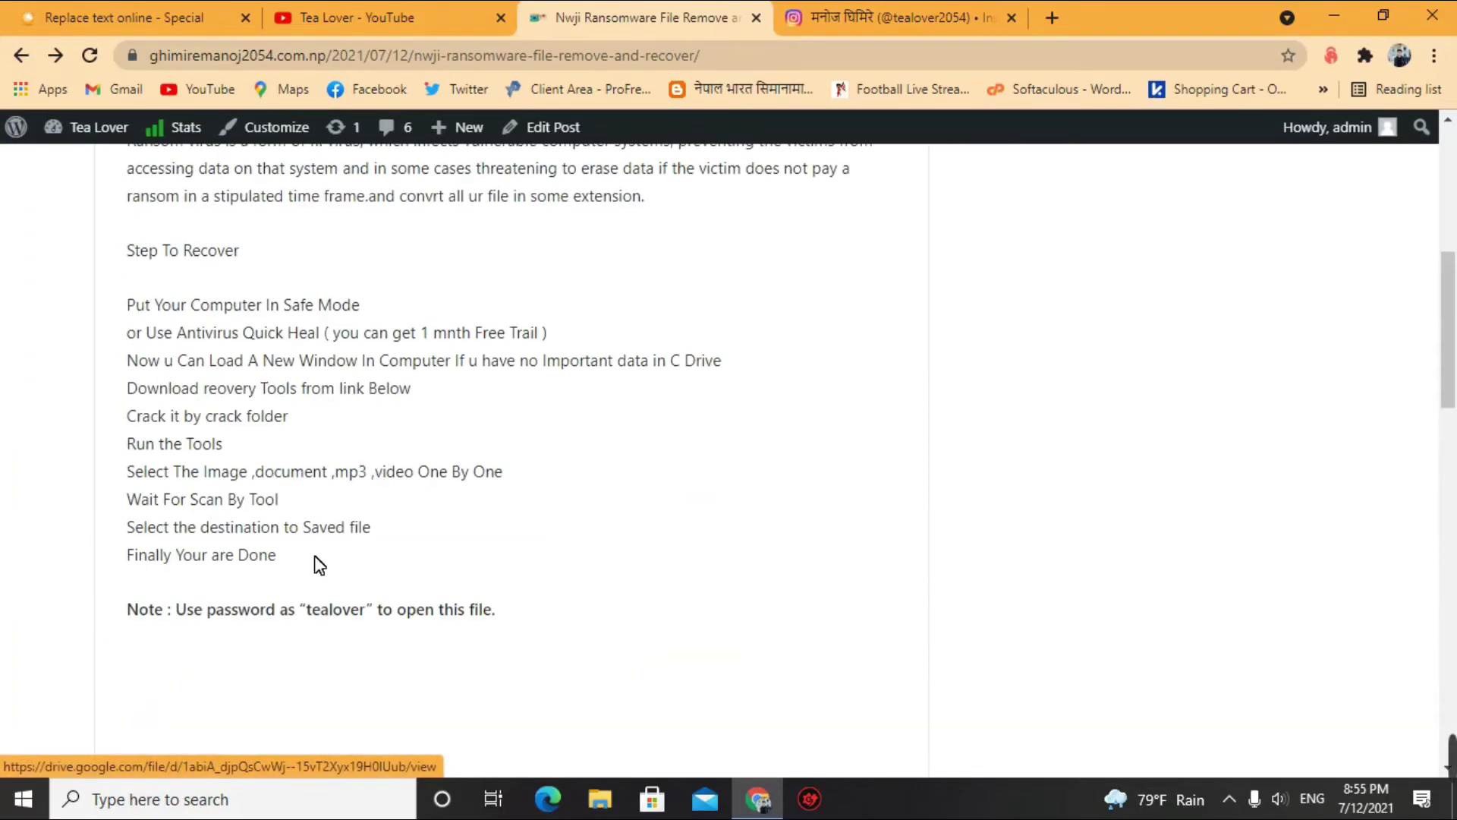
pyautogui.moveTo(302, 610); pyautogui.dragTo(391, 627)
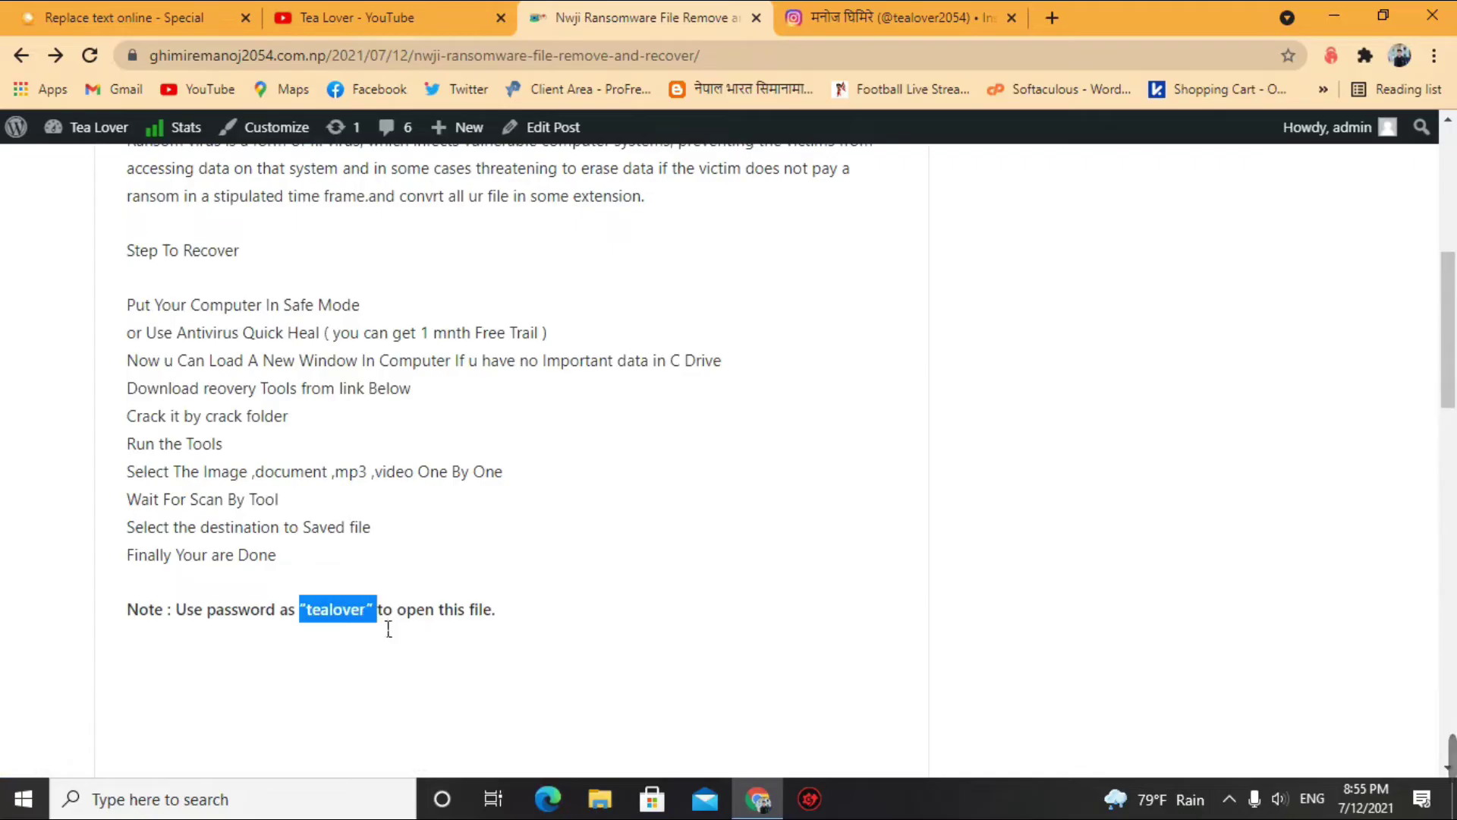
pyautogui.click(367, 623)
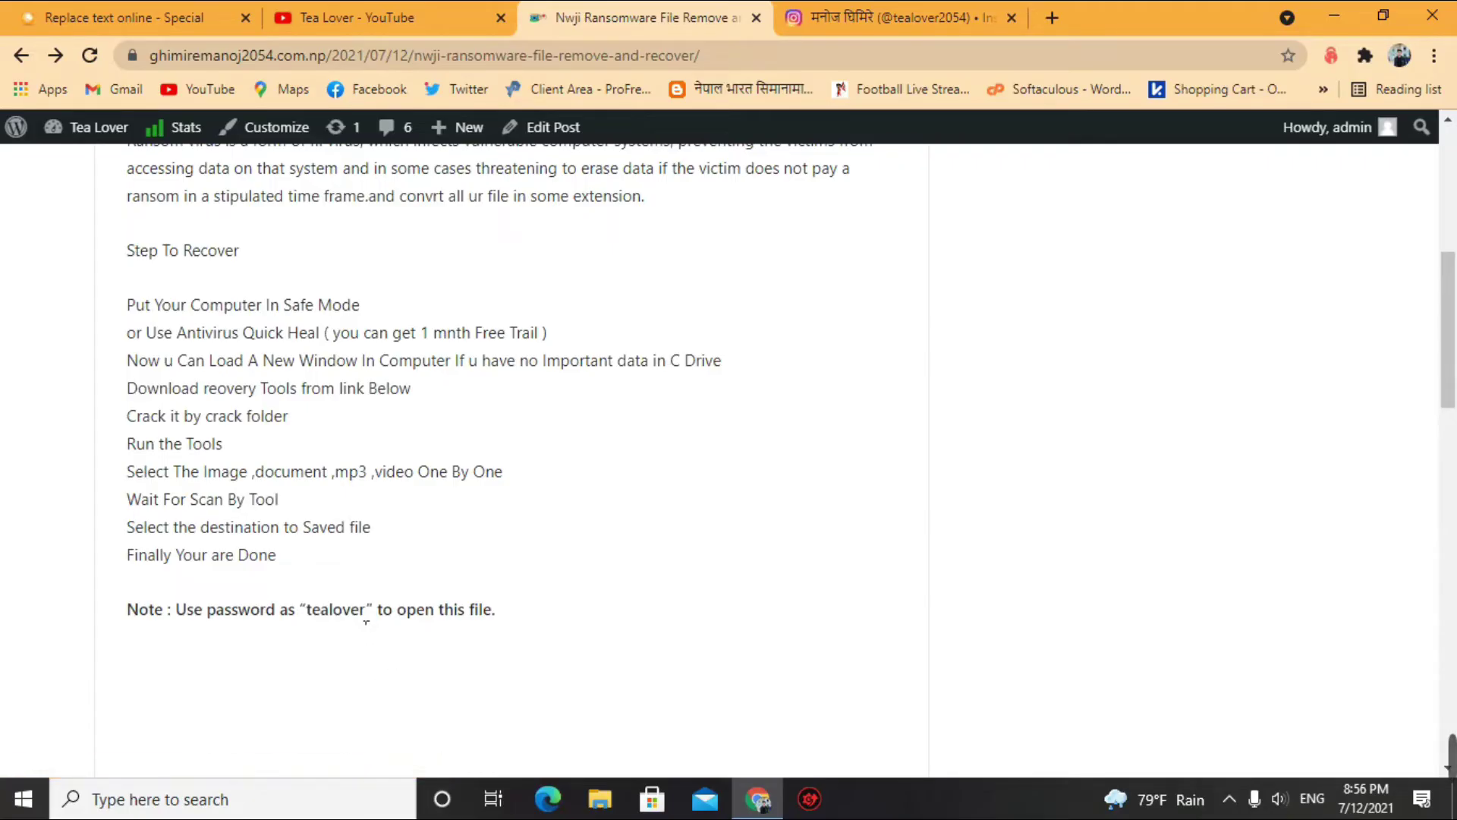
pyautogui.click(1339, 17)
pyautogui.click(602, 798)
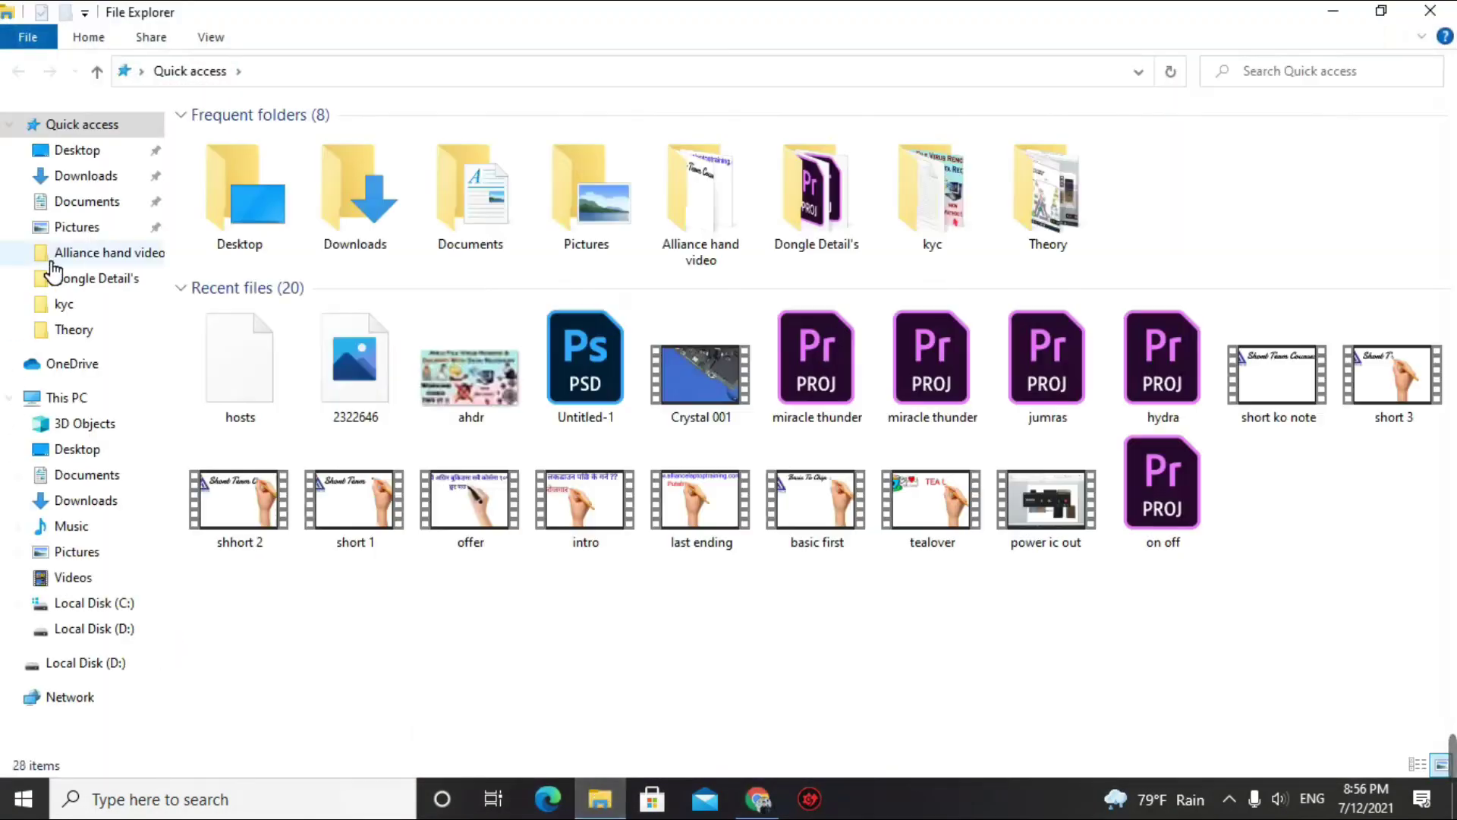
# Step: Open Downloads > steller Data Recovery > Stellar_Data_Recovery_Professional_9.0.0.5
pyautogui.click(80, 175)
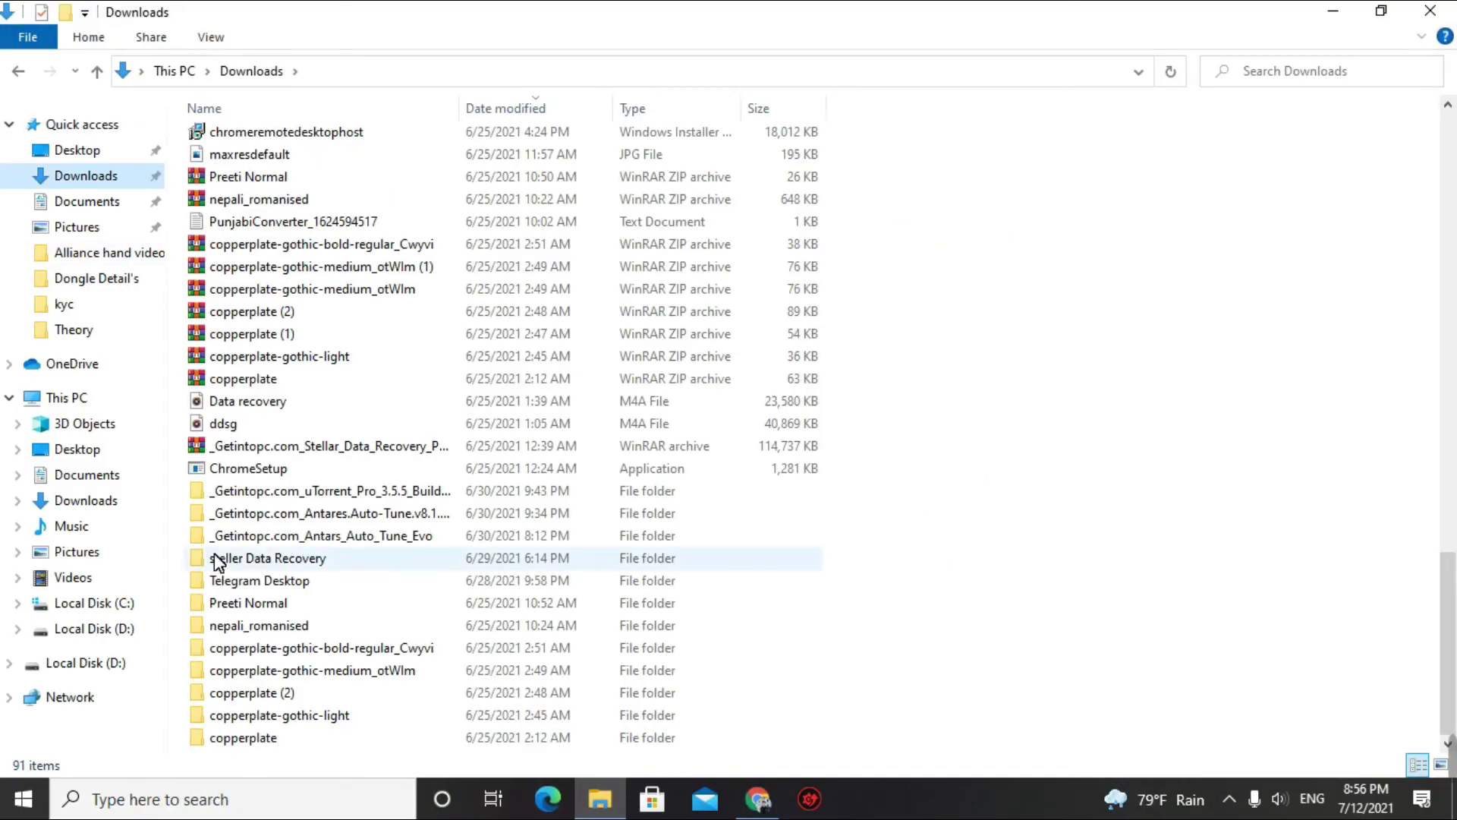
pyautogui.doubleClick(271, 558)
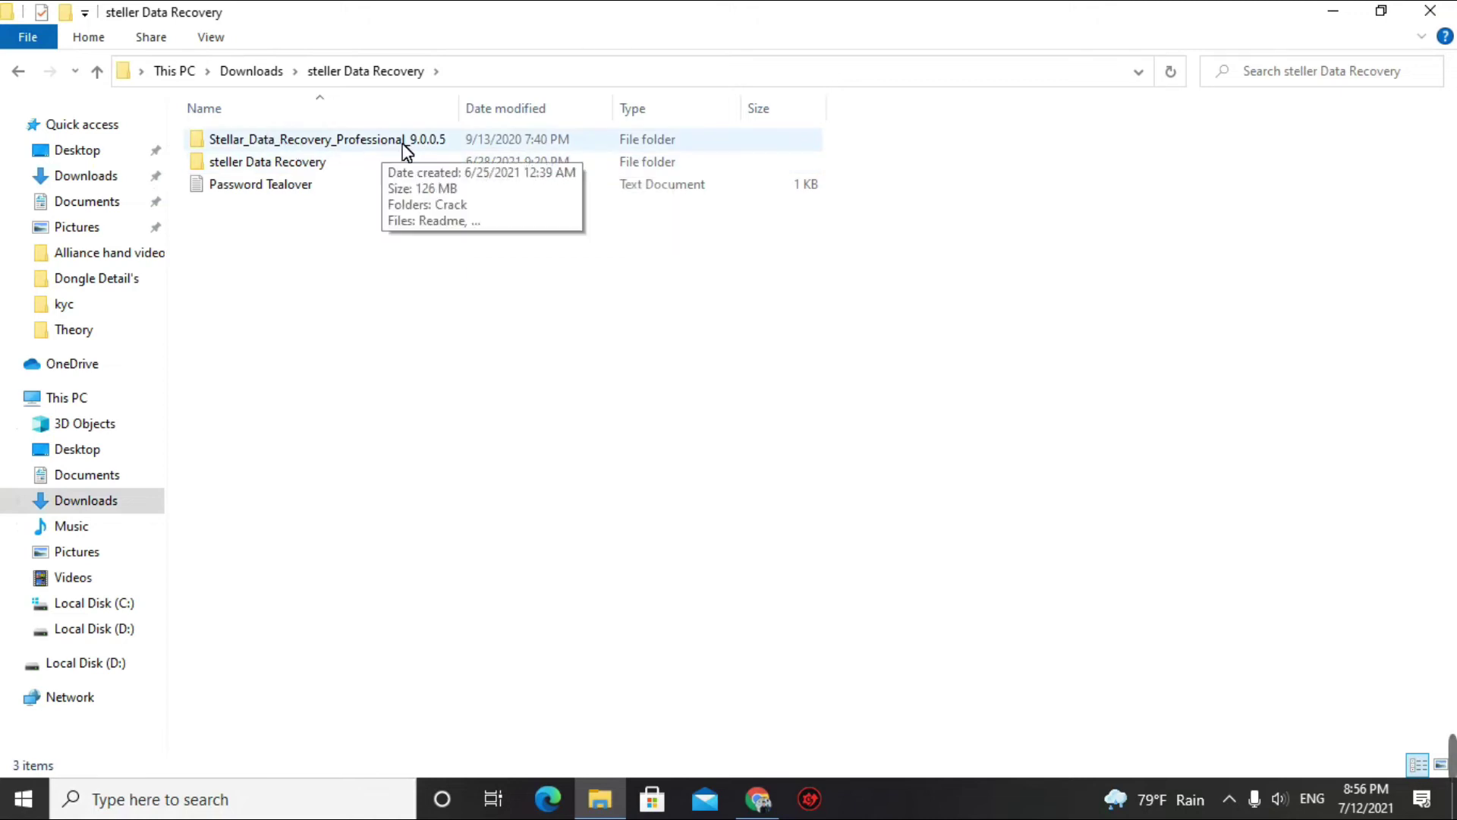
pyautogui.doubleClick(444, 139)
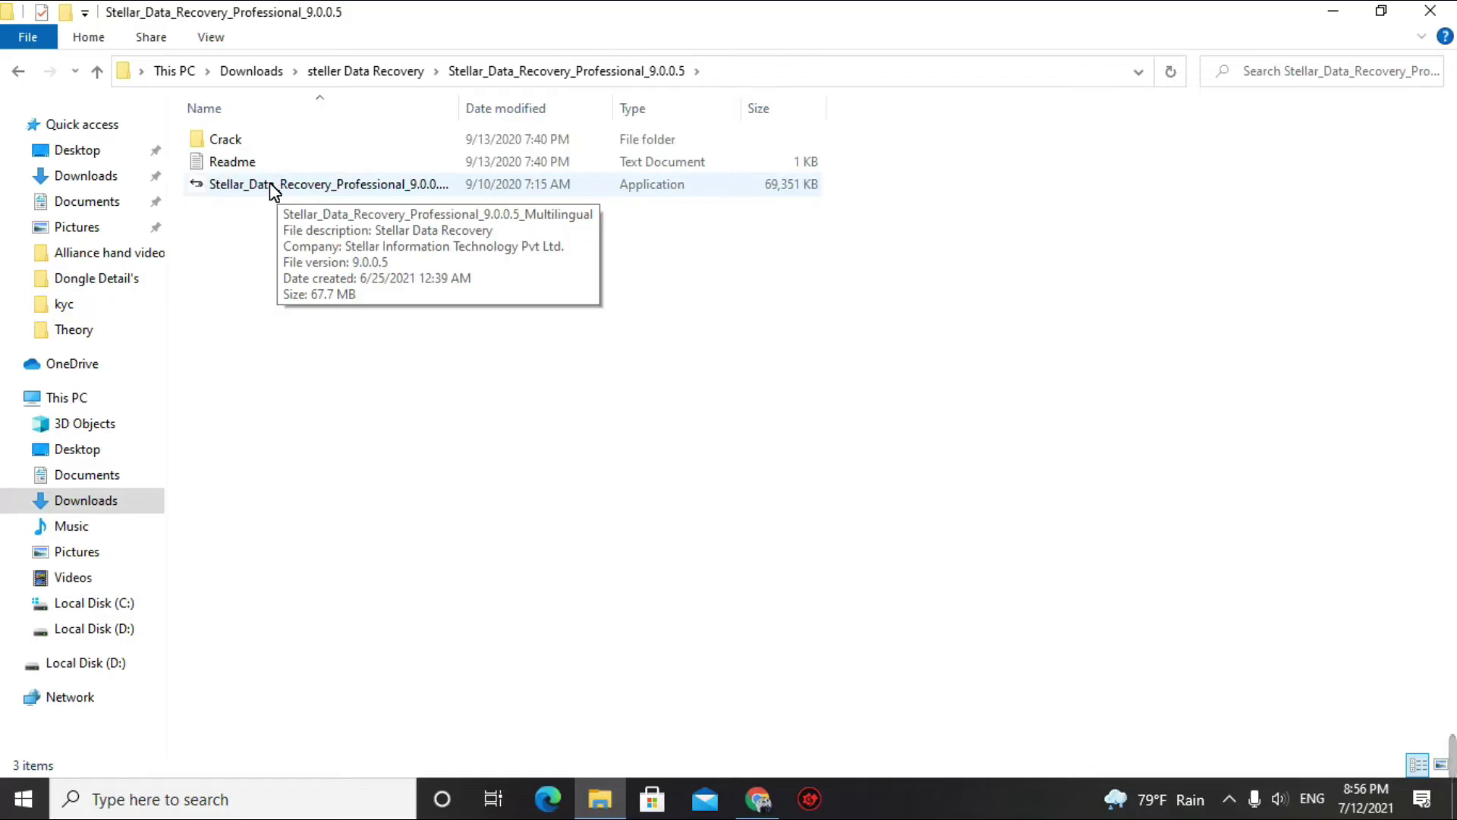
# Step: Restore the Explorer window, move the StellarDataRecovery shortcut below Driver Booster, and open its context menu
pyautogui.doubleClick(389, 15)
pyautogui.moveTo(497, 76); pyautogui.dragTo(743, 118)
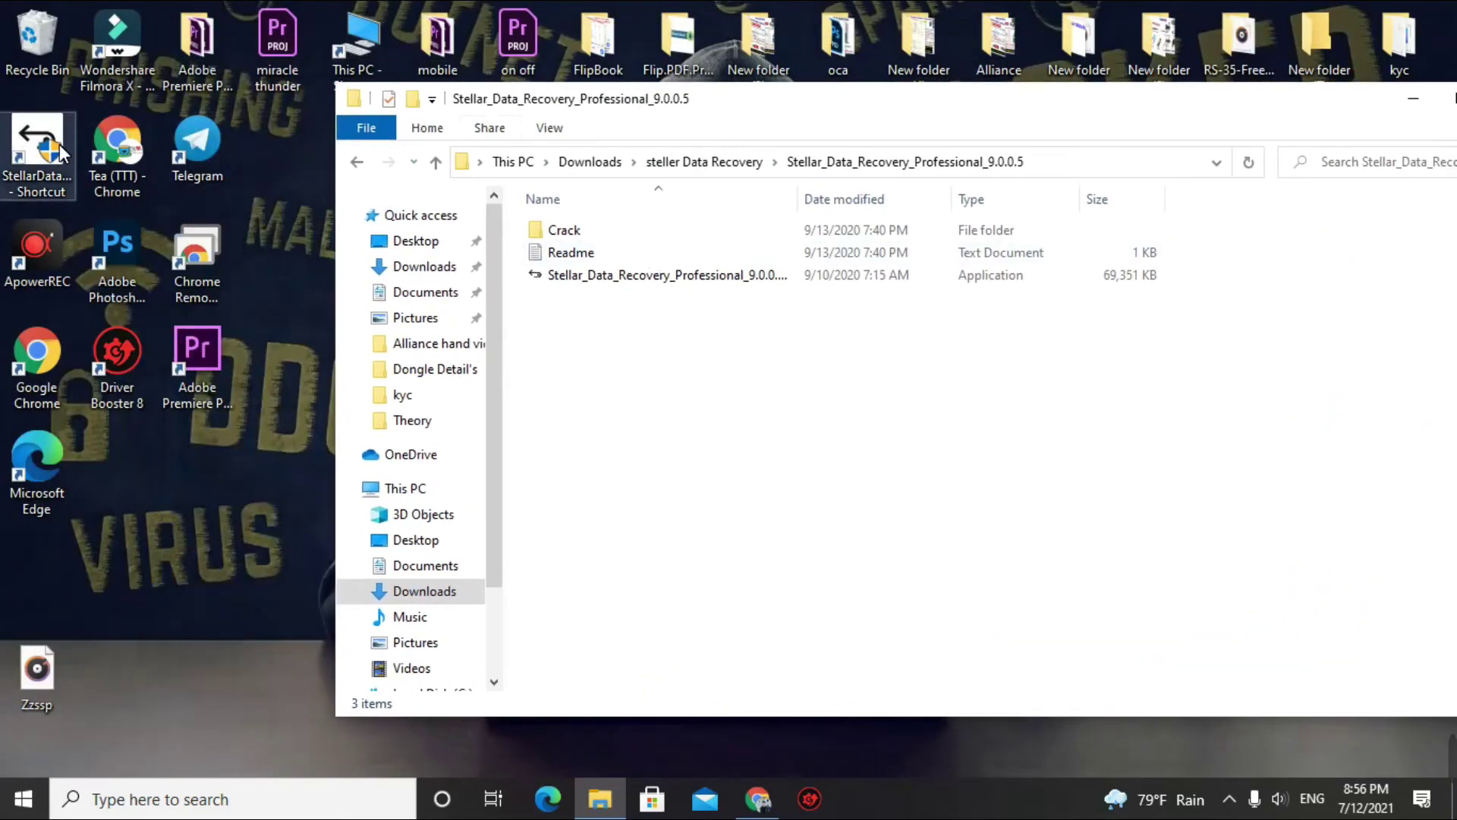
pyautogui.moveTo(61, 152); pyautogui.dragTo(141, 474)
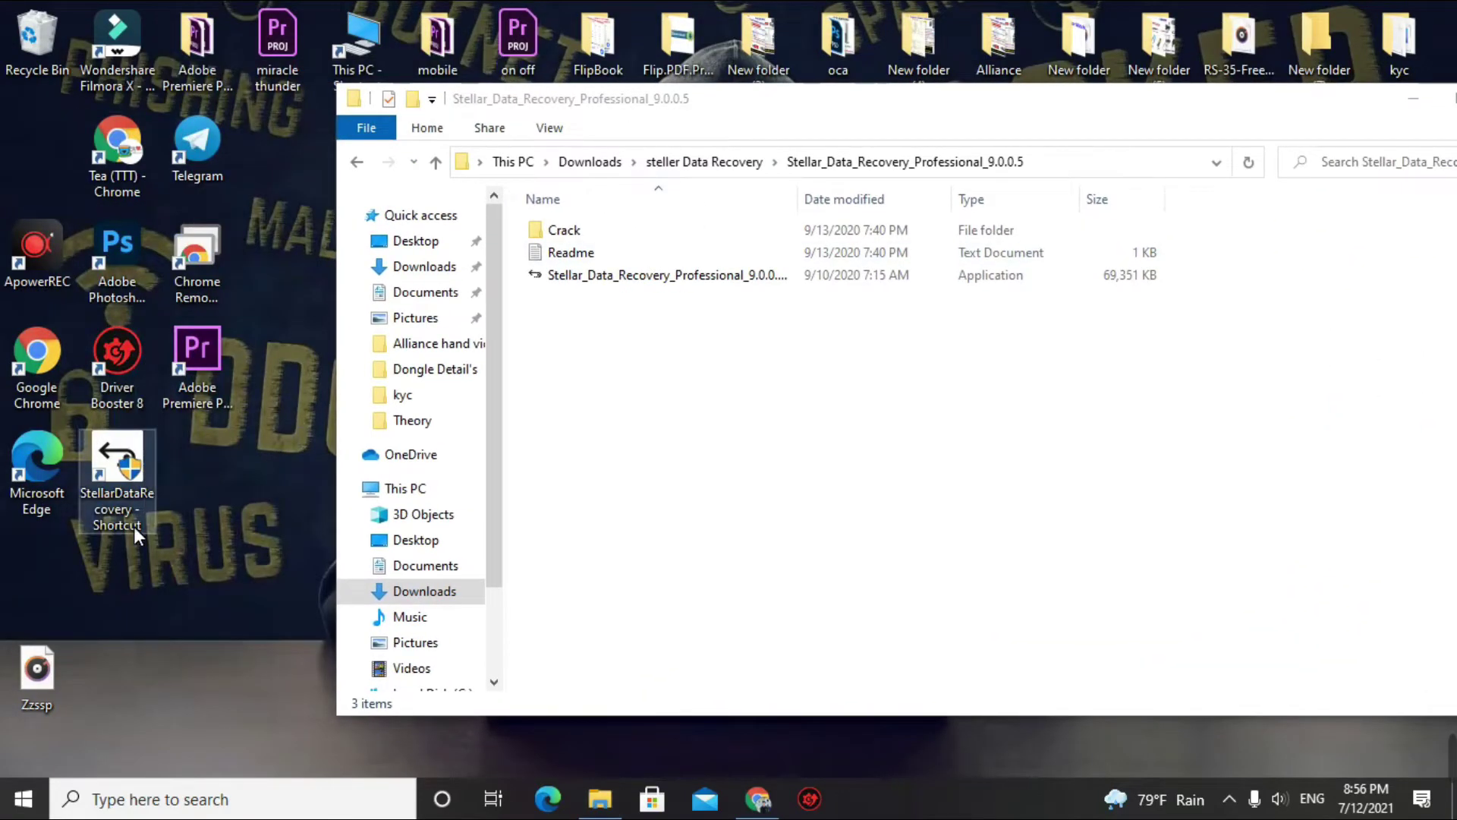
pyautogui.rightClick(135, 496)
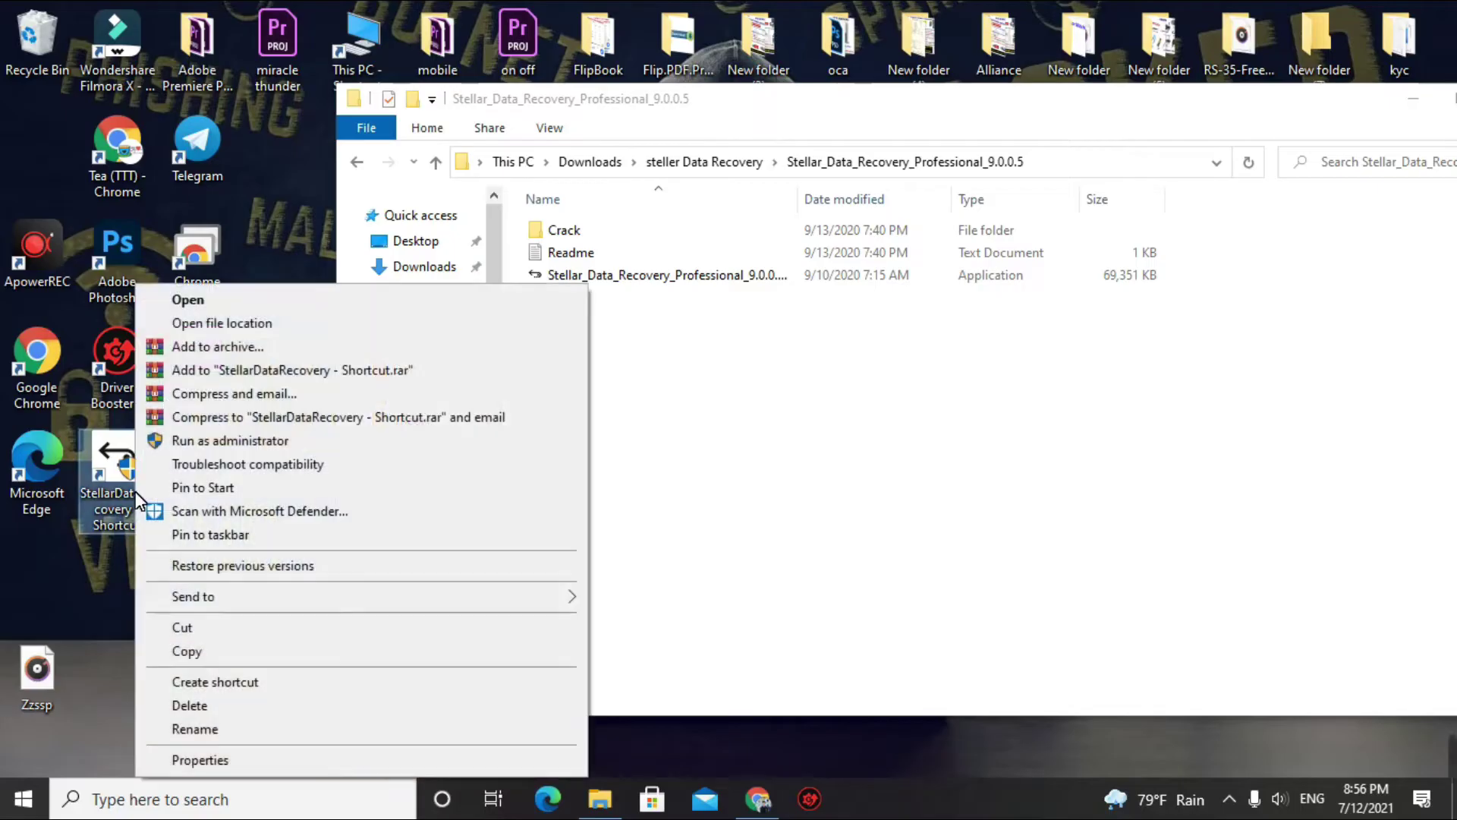
# Step: Copy the StellarDataRecovery application from the Crack\x64\DR folder
pyautogui.click(202, 326)
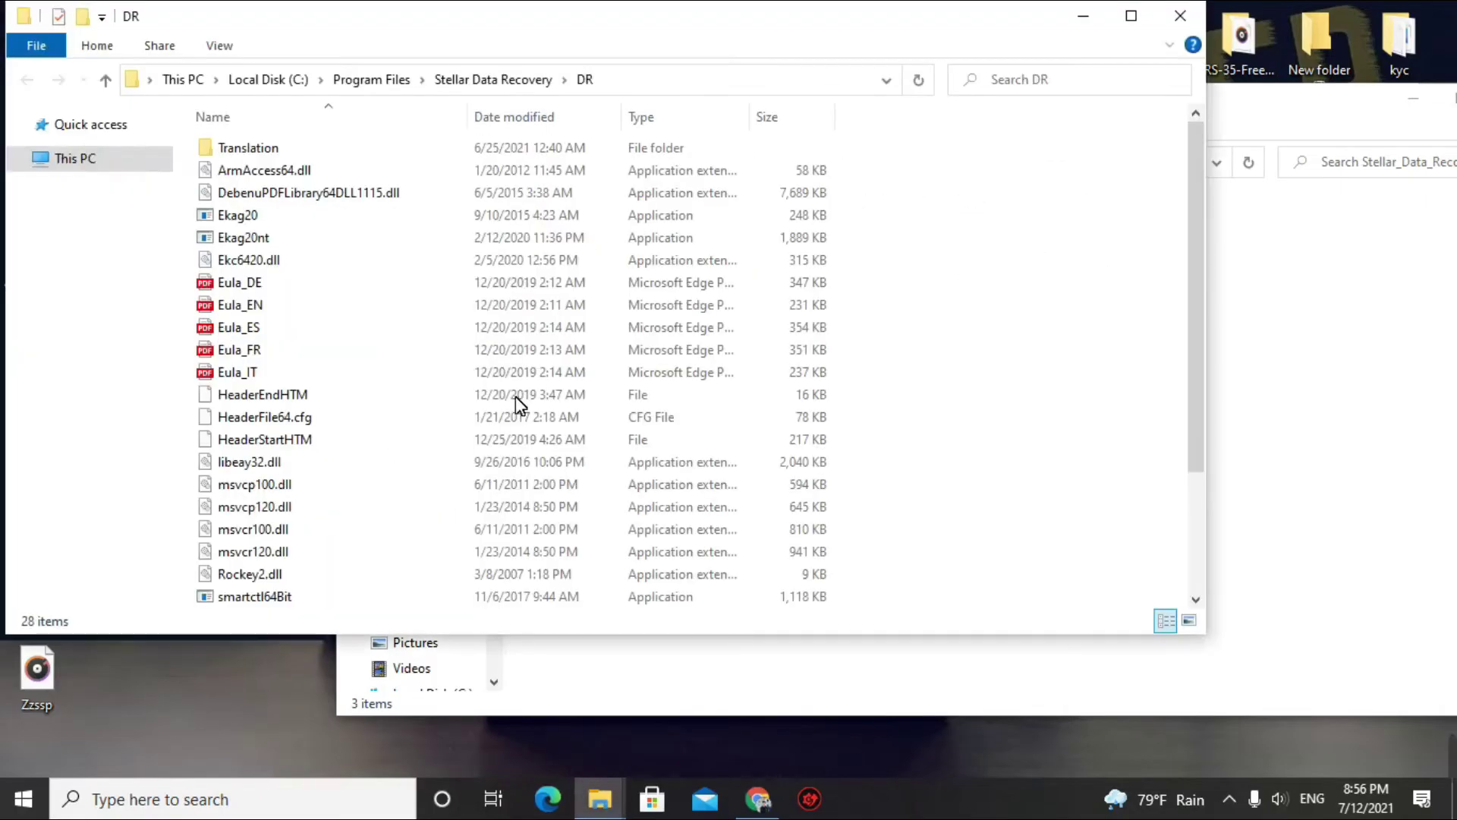
pyautogui.scroll(1, 325, 335)
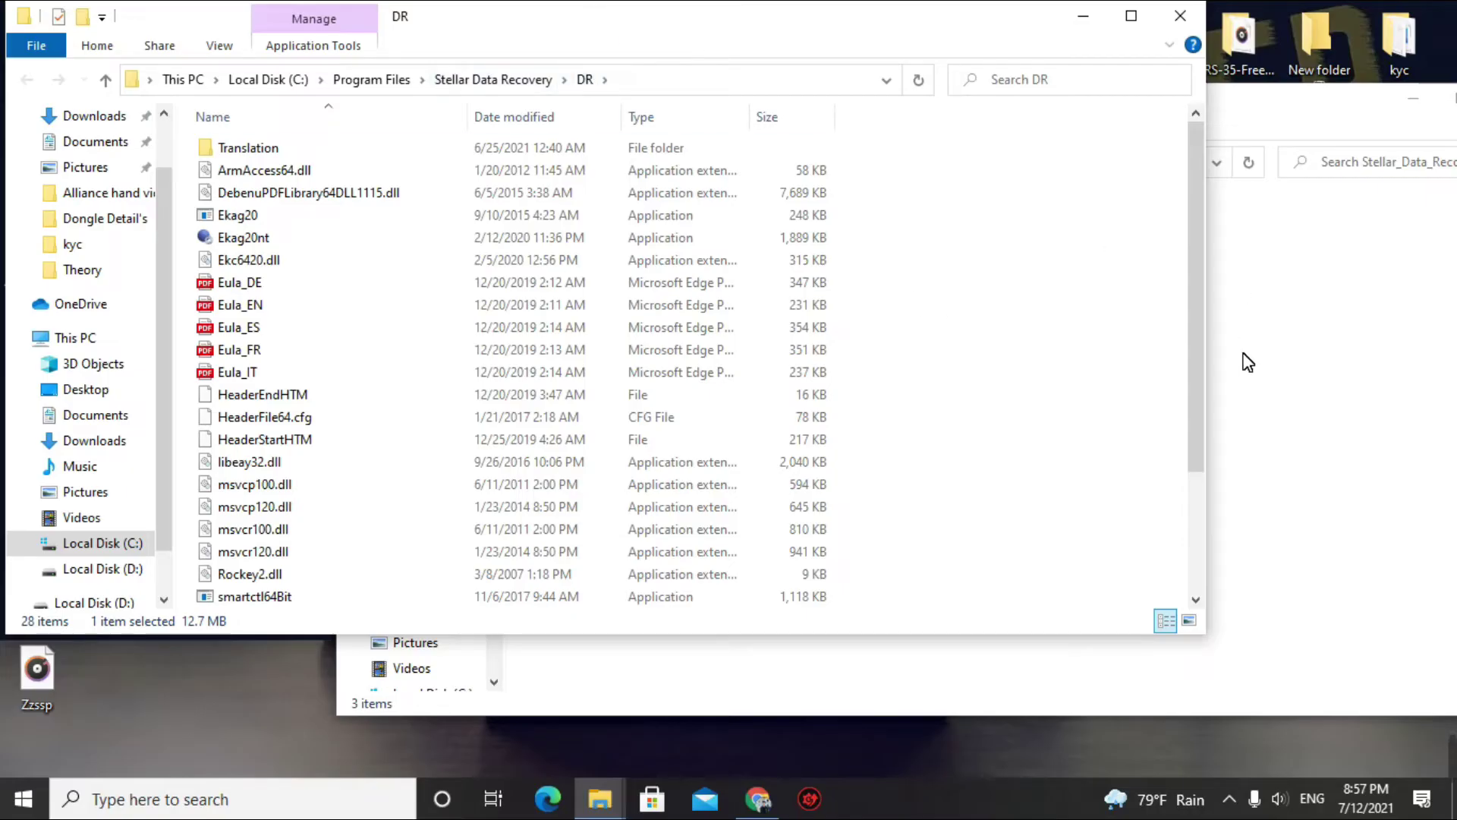
pyautogui.click(1303, 396)
pyautogui.doubleClick(568, 234)
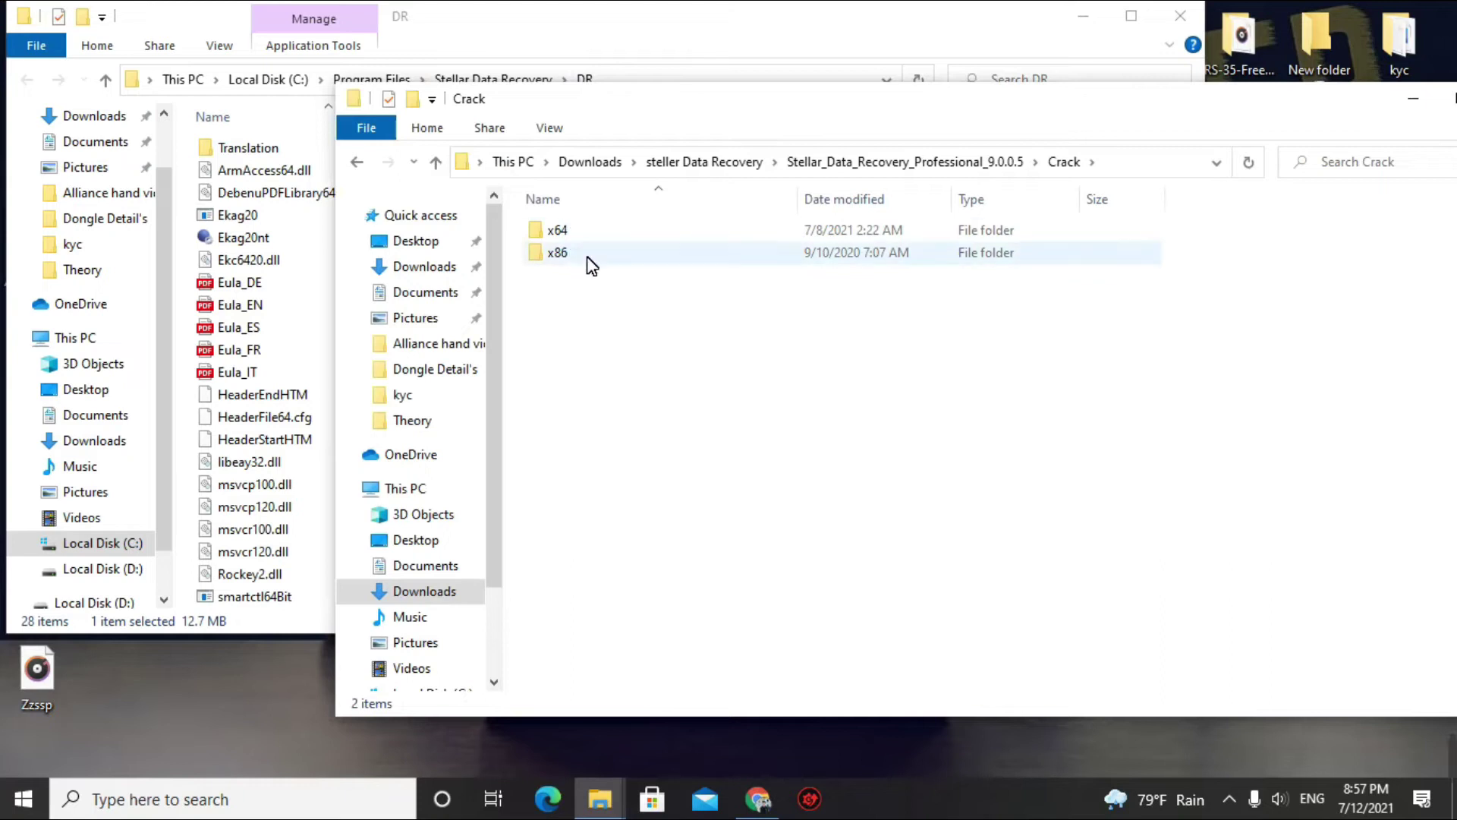
pyautogui.doubleClick(572, 231)
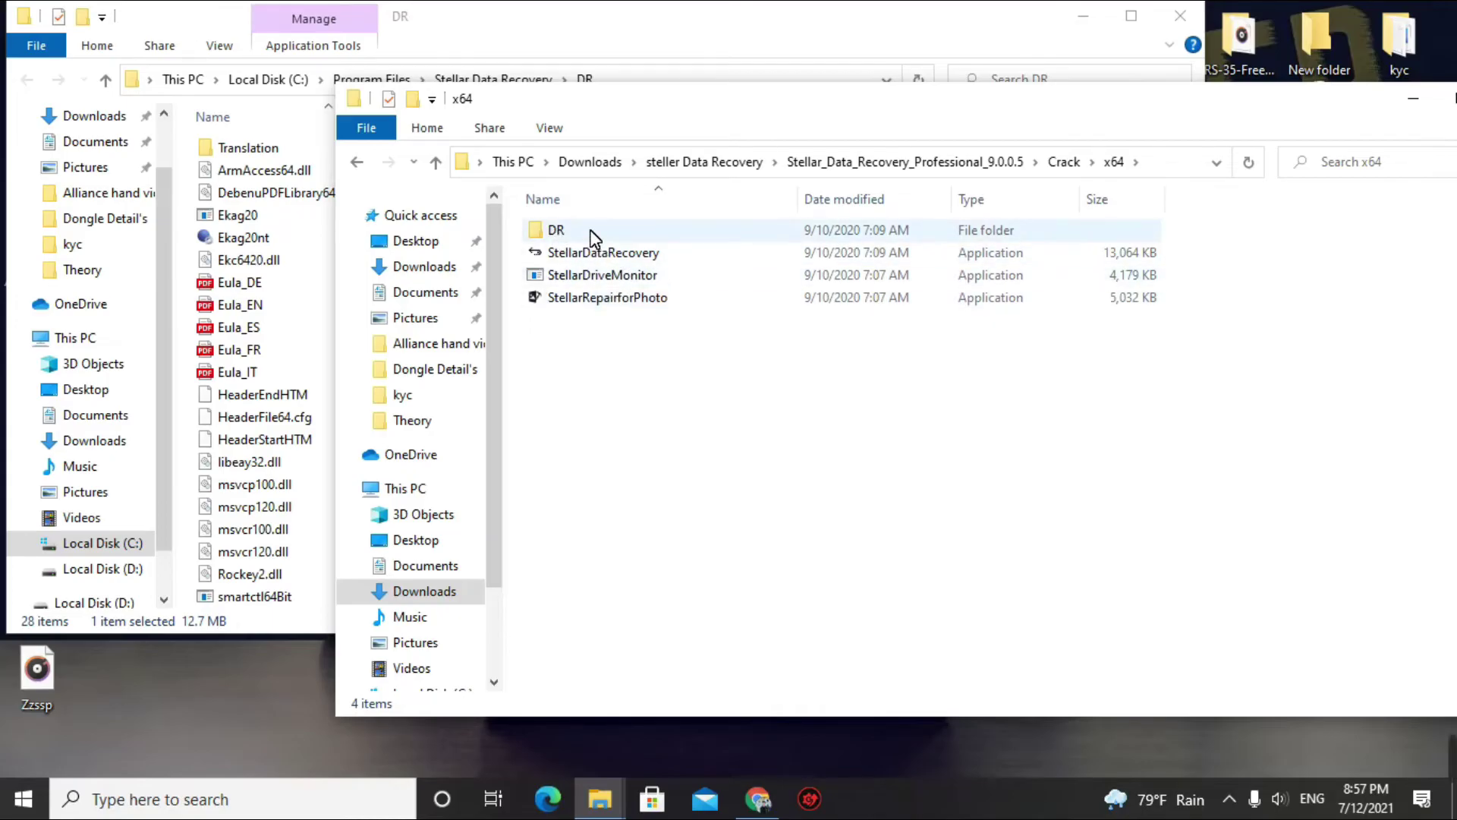
pyautogui.doubleClick(592, 236)
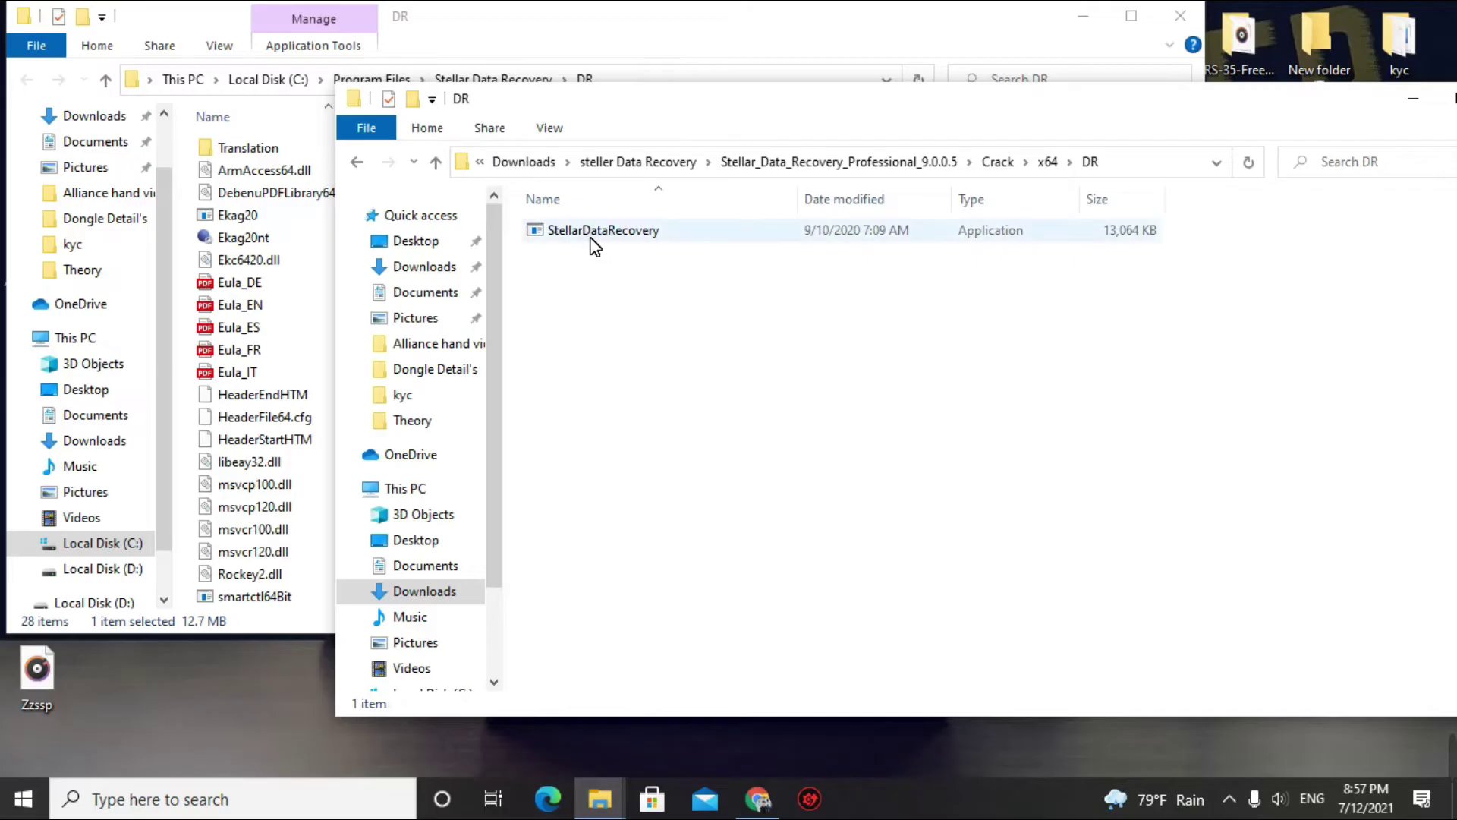
pyautogui.rightClick(590, 239)
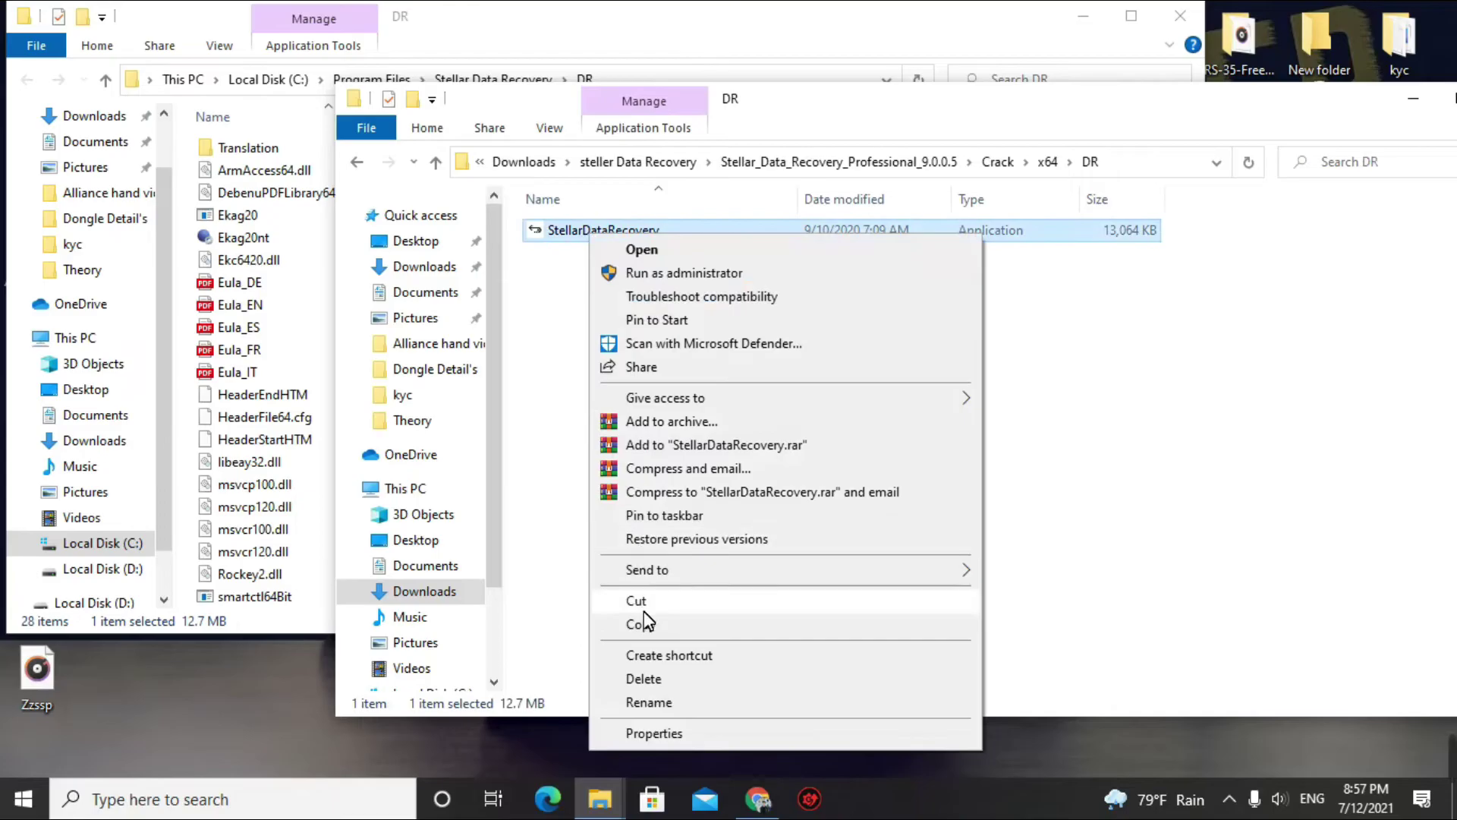
pyautogui.click(646, 622)
# Step: Paste StellarDataRecovery into the x64 folder, replacing the existing file
pyautogui.hotkey('alt', 'Up')
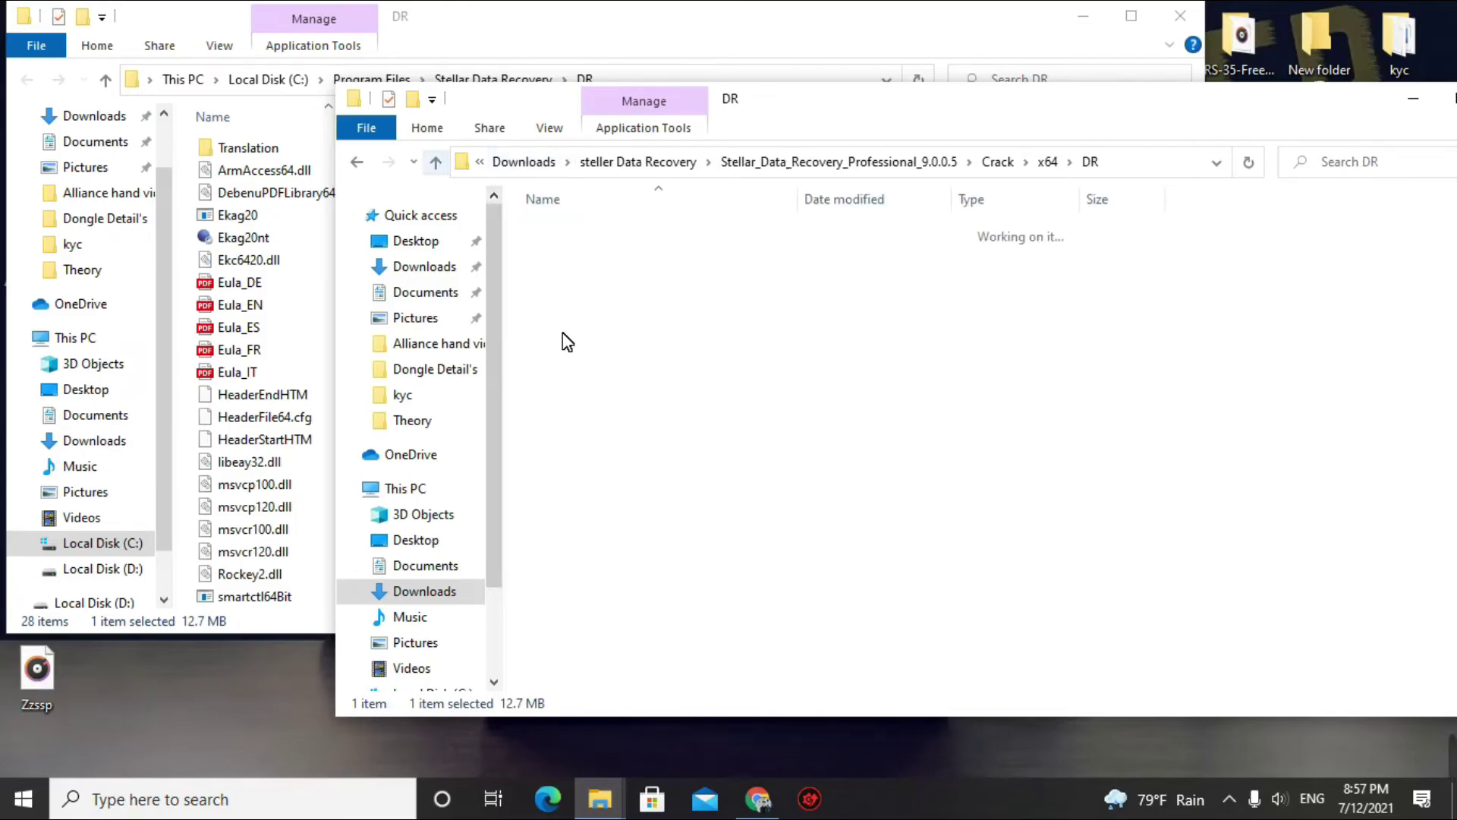
pyautogui.click(656, 402)
pyautogui.rightClick(602, 331)
pyautogui.click(660, 471)
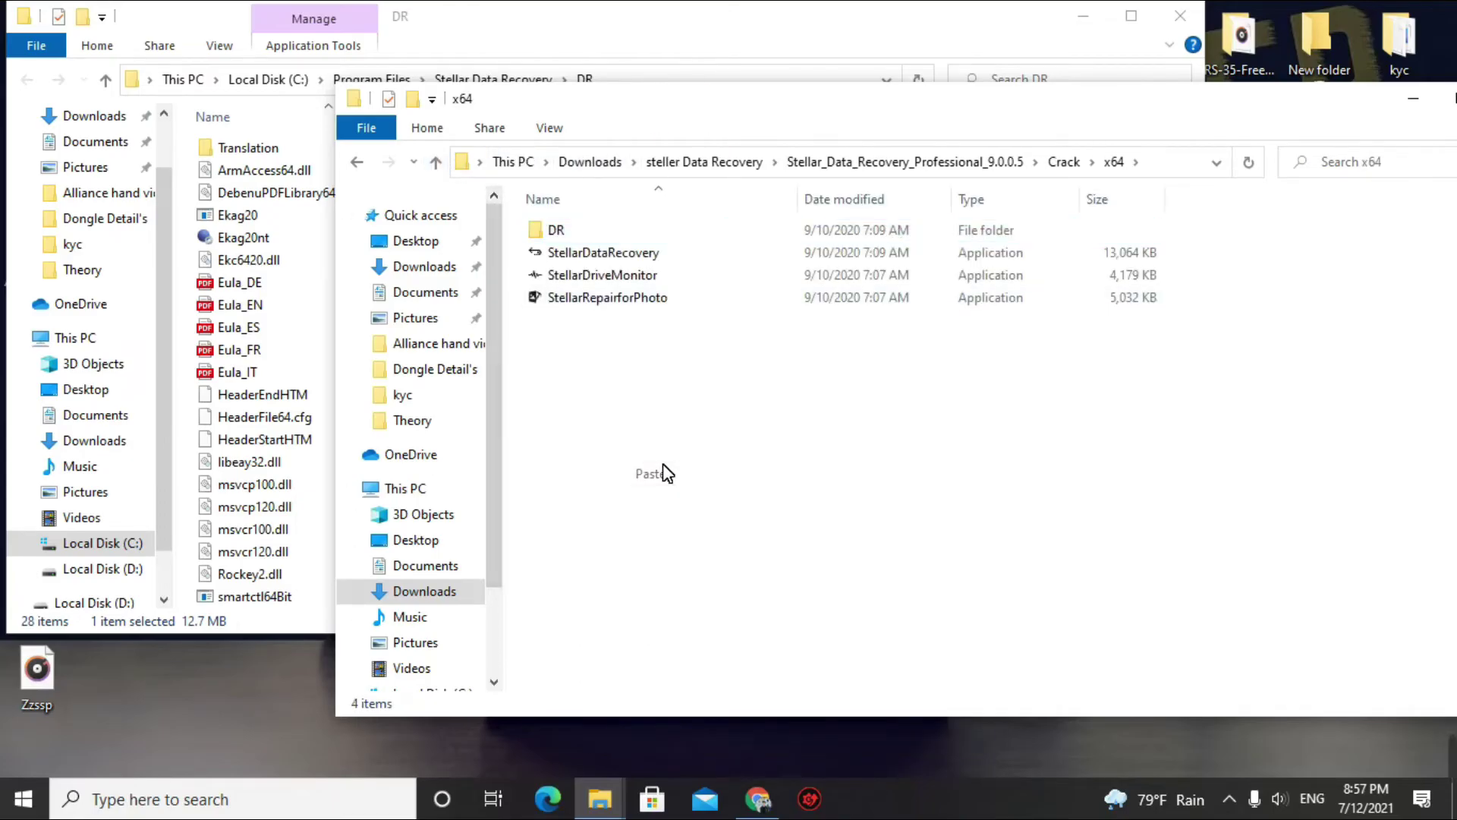
pyautogui.click(501, 260)
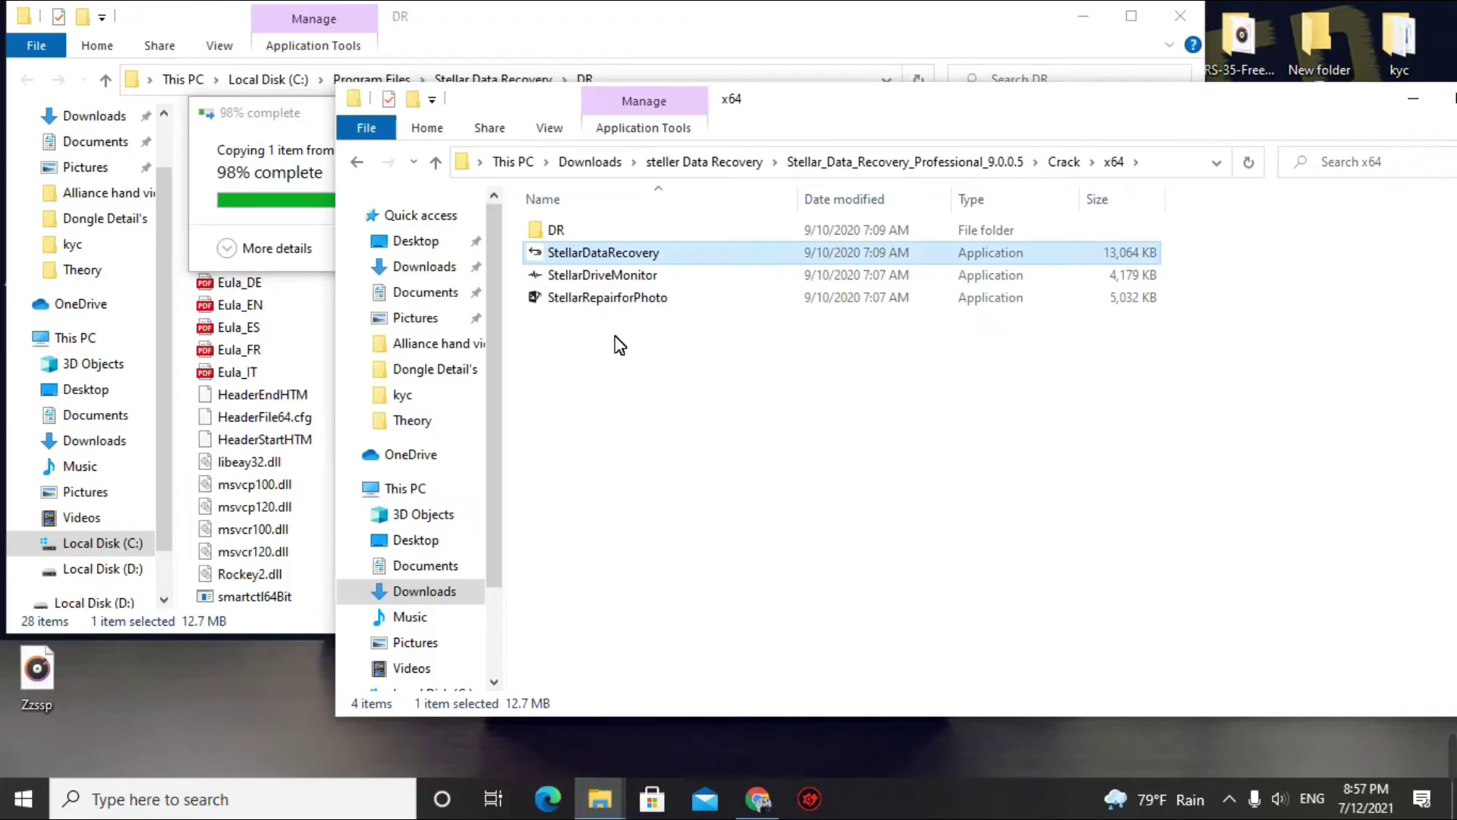
# Step: Copy the three Stellar applications from the x64 folder
pyautogui.moveTo(632, 387); pyautogui.dragTo(578, 416)
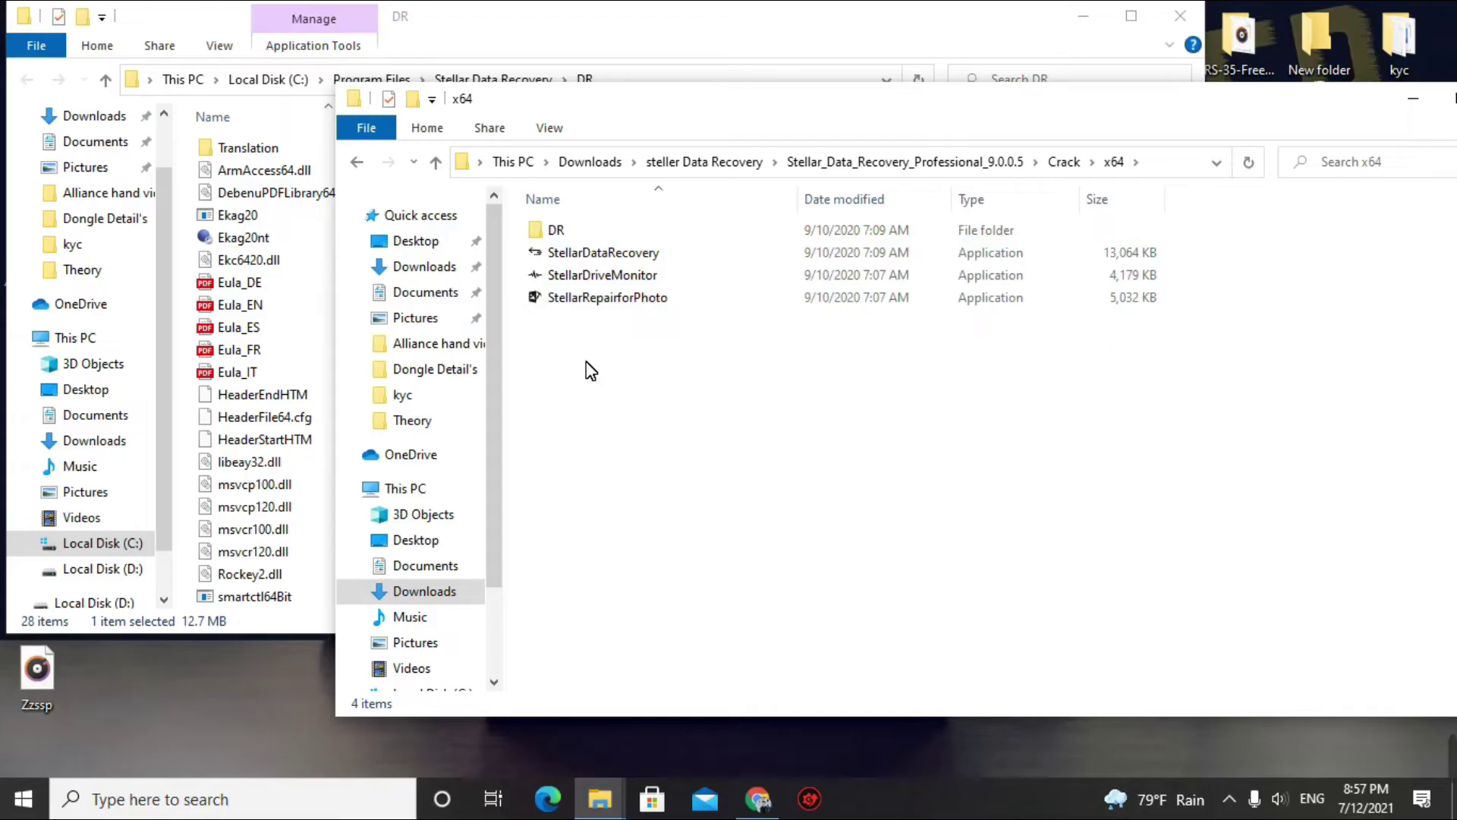
pyautogui.moveTo(603, 374); pyautogui.dragTo(590, 262)
pyautogui.rightClick(592, 271)
pyautogui.click(649, 569)
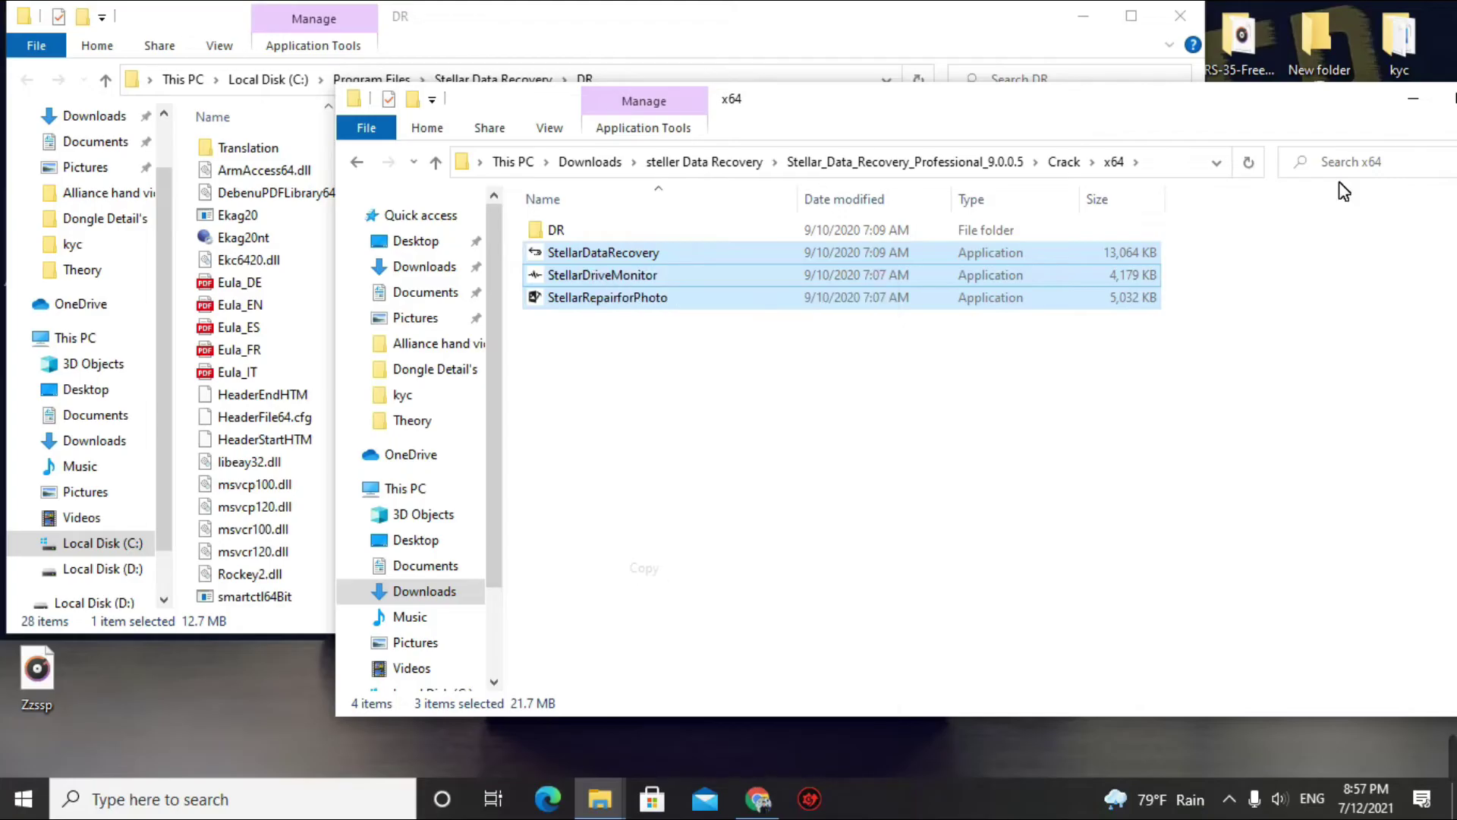
pyautogui.click(1412, 99)
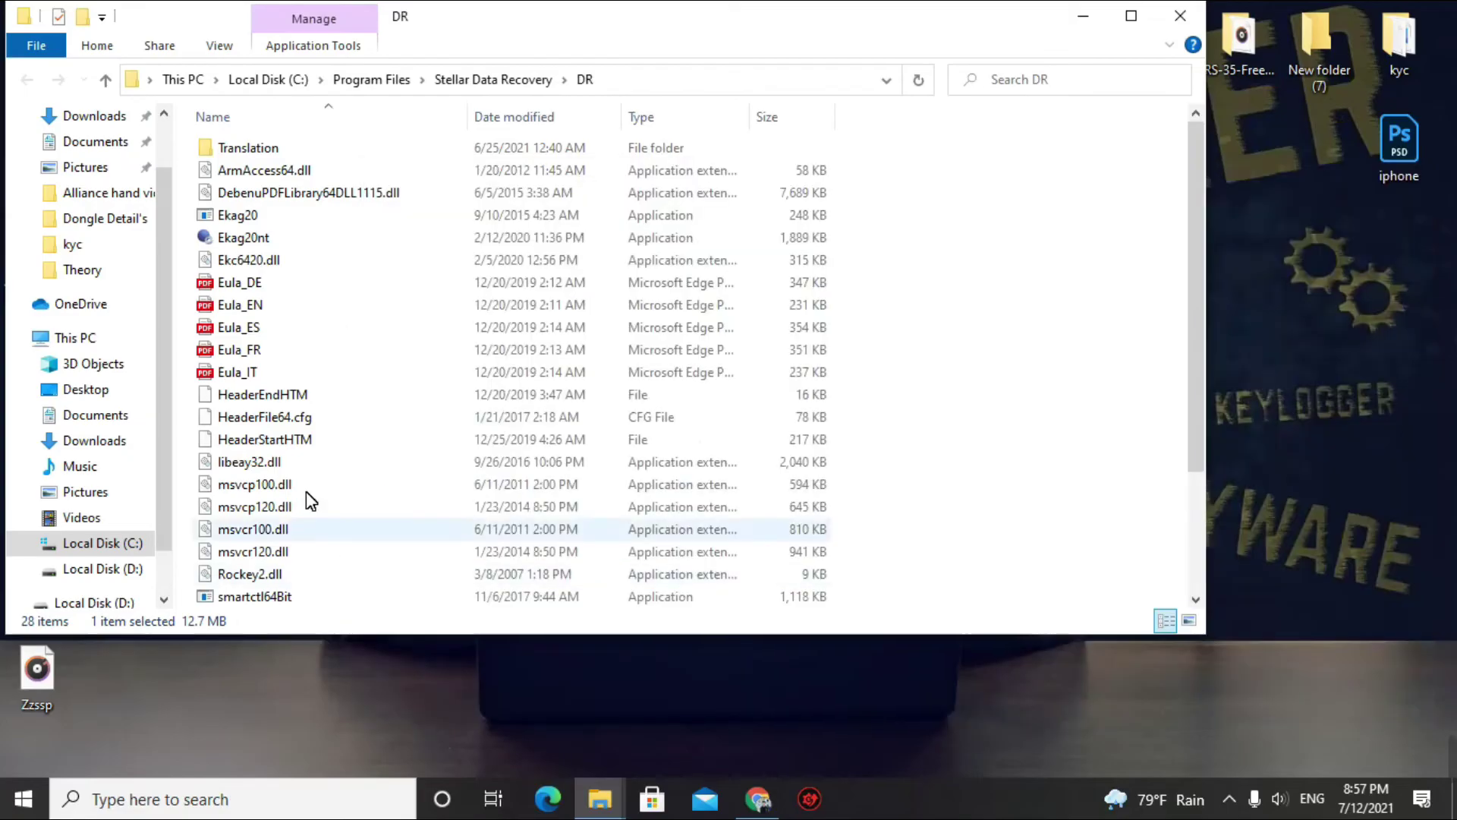
# Step: Paste the three apps into Program Files\Stellar Data Recovery\DR, replacing all with administrator permission, then close Explorer
pyautogui.rightClick(1003, 262)
pyautogui.click(1062, 410)
pyautogui.click(712, 229)
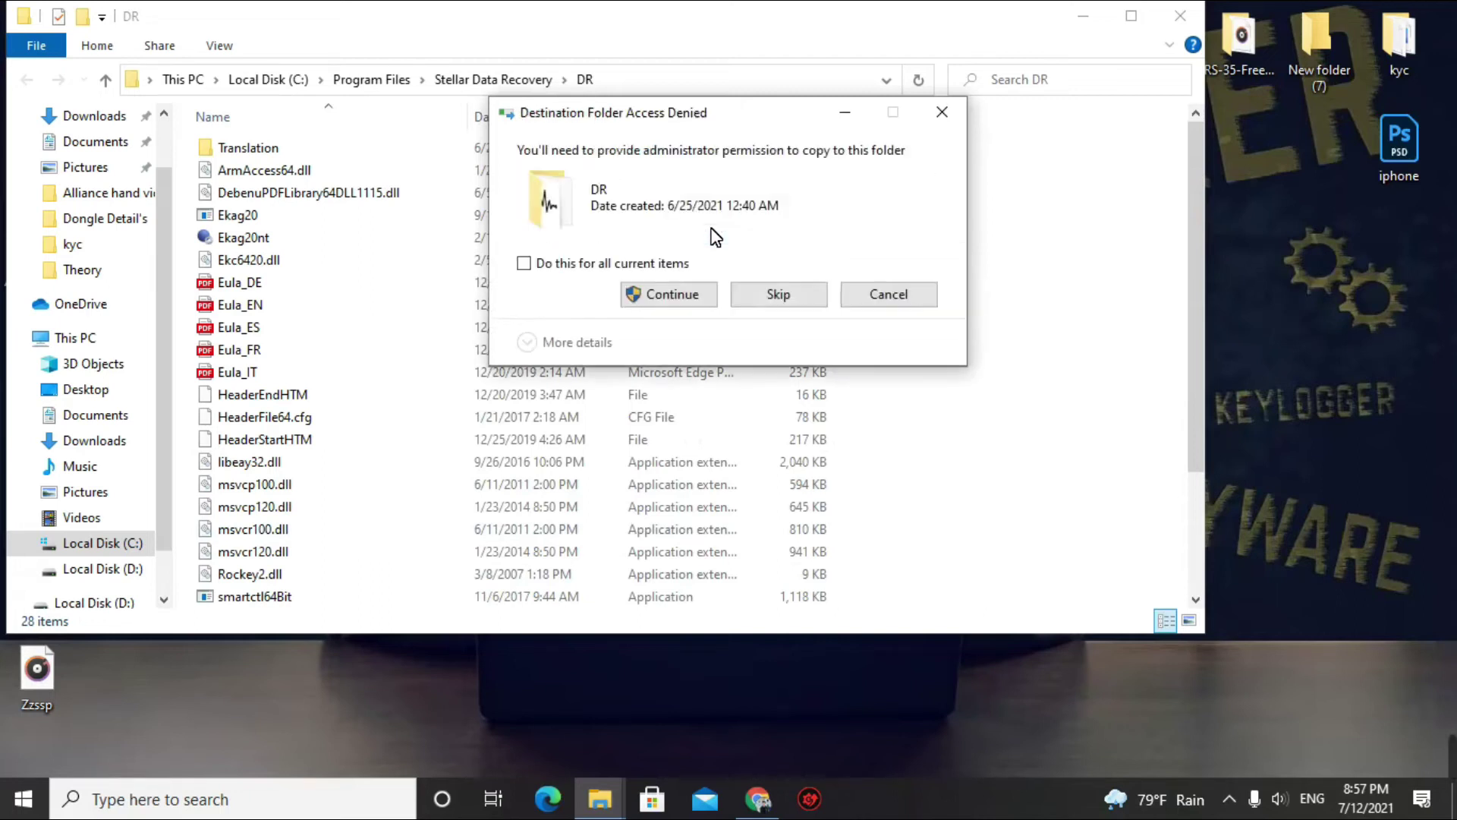
pyautogui.click(562, 265)
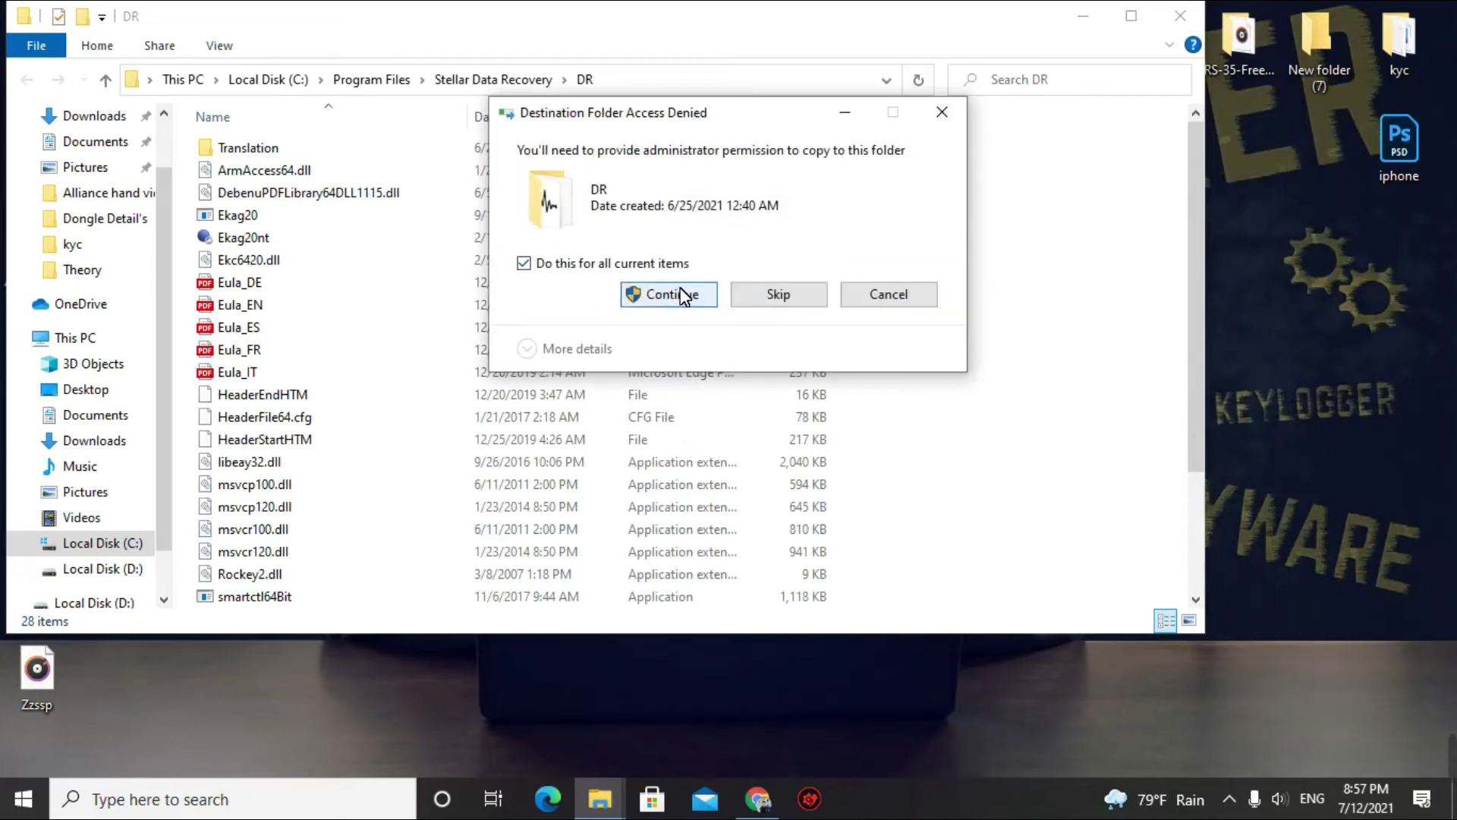
pyautogui.click(662, 295)
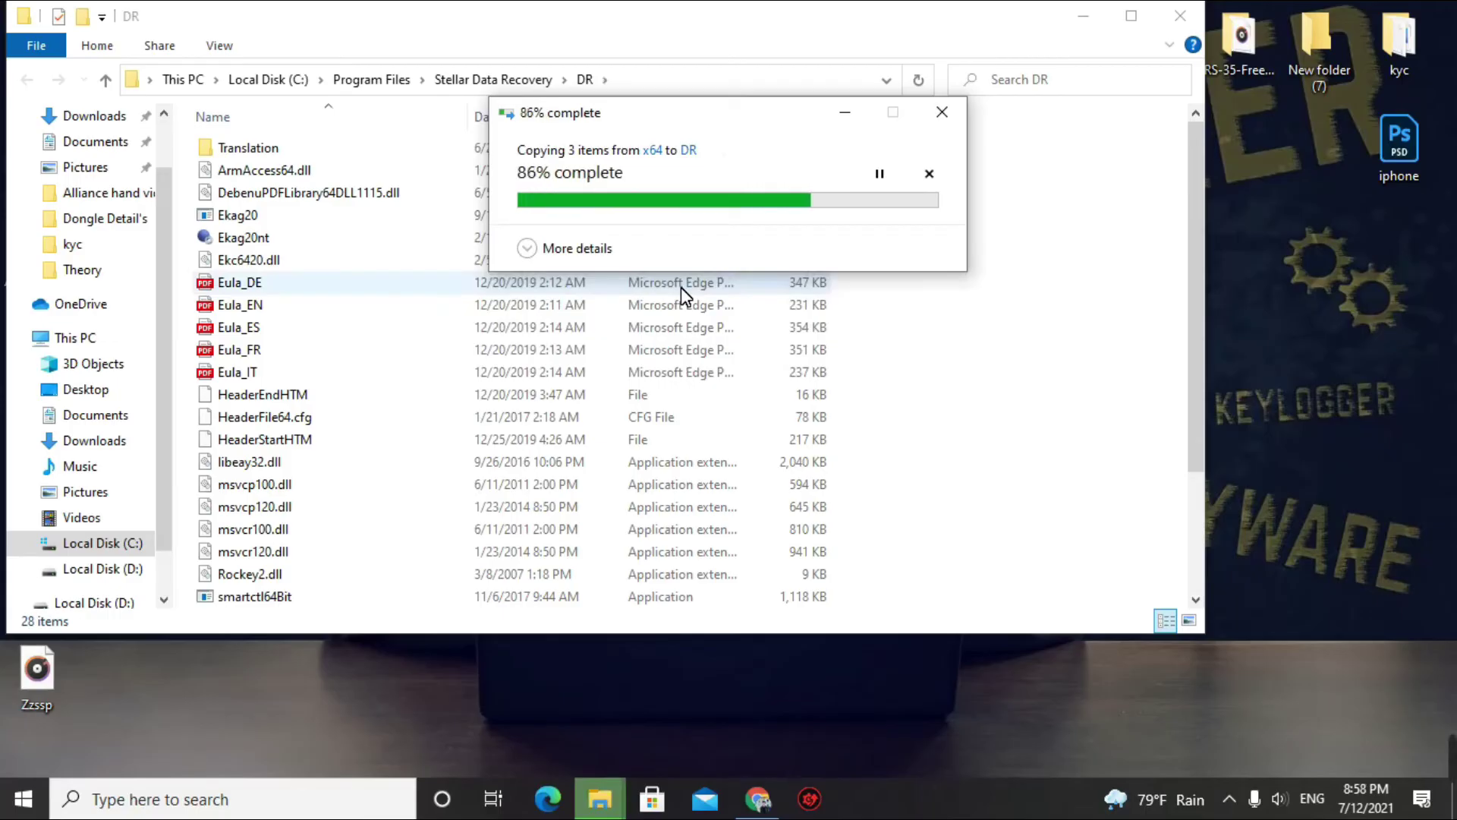
pyautogui.click(1000, 385)
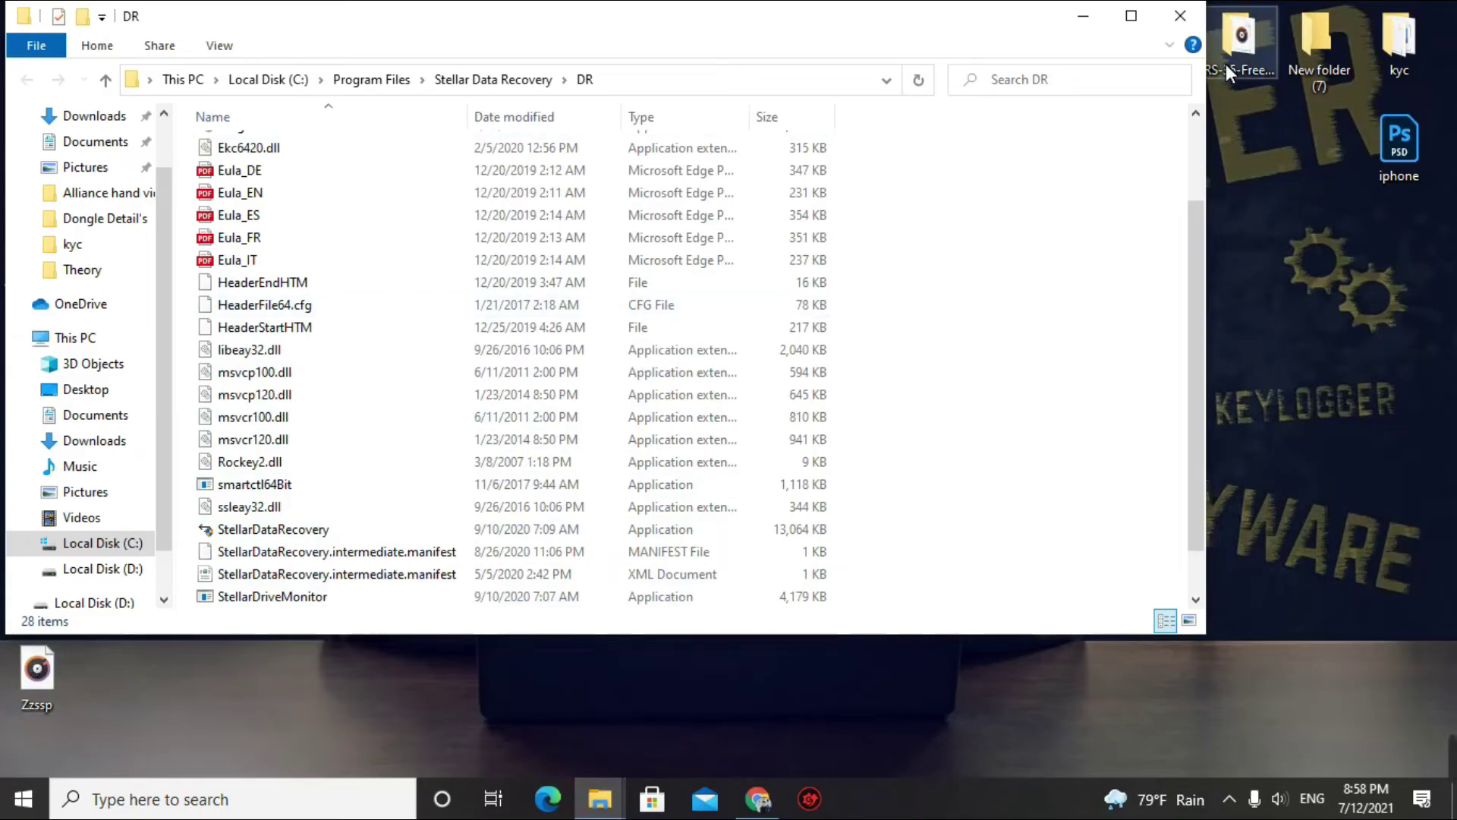
pyautogui.click(1181, 16)
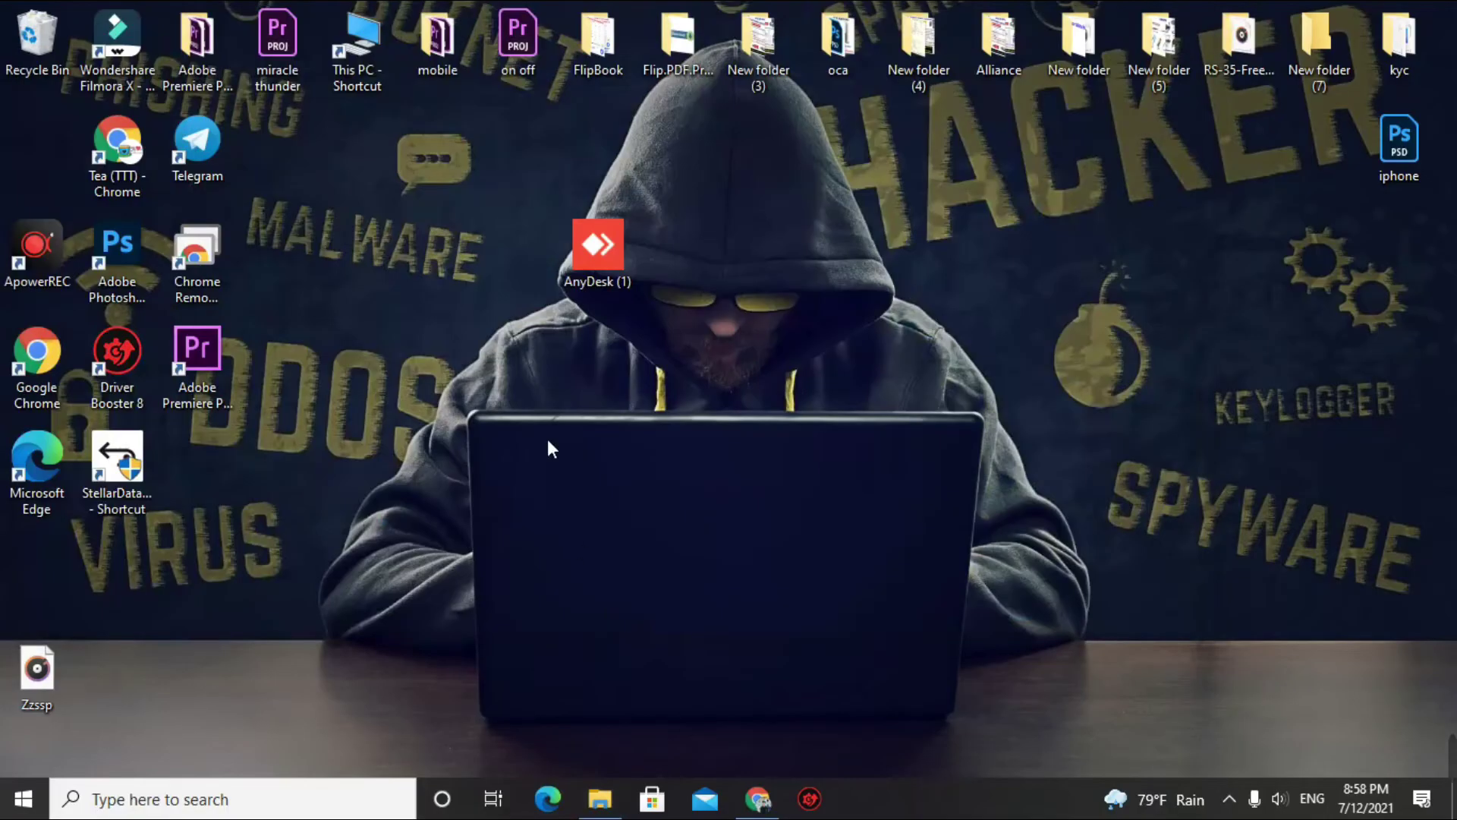
# Step: Launch Stellar Data Recovery from its desktop shortcut and recover Photos only instead of All Data
pyautogui.click(142, 439)
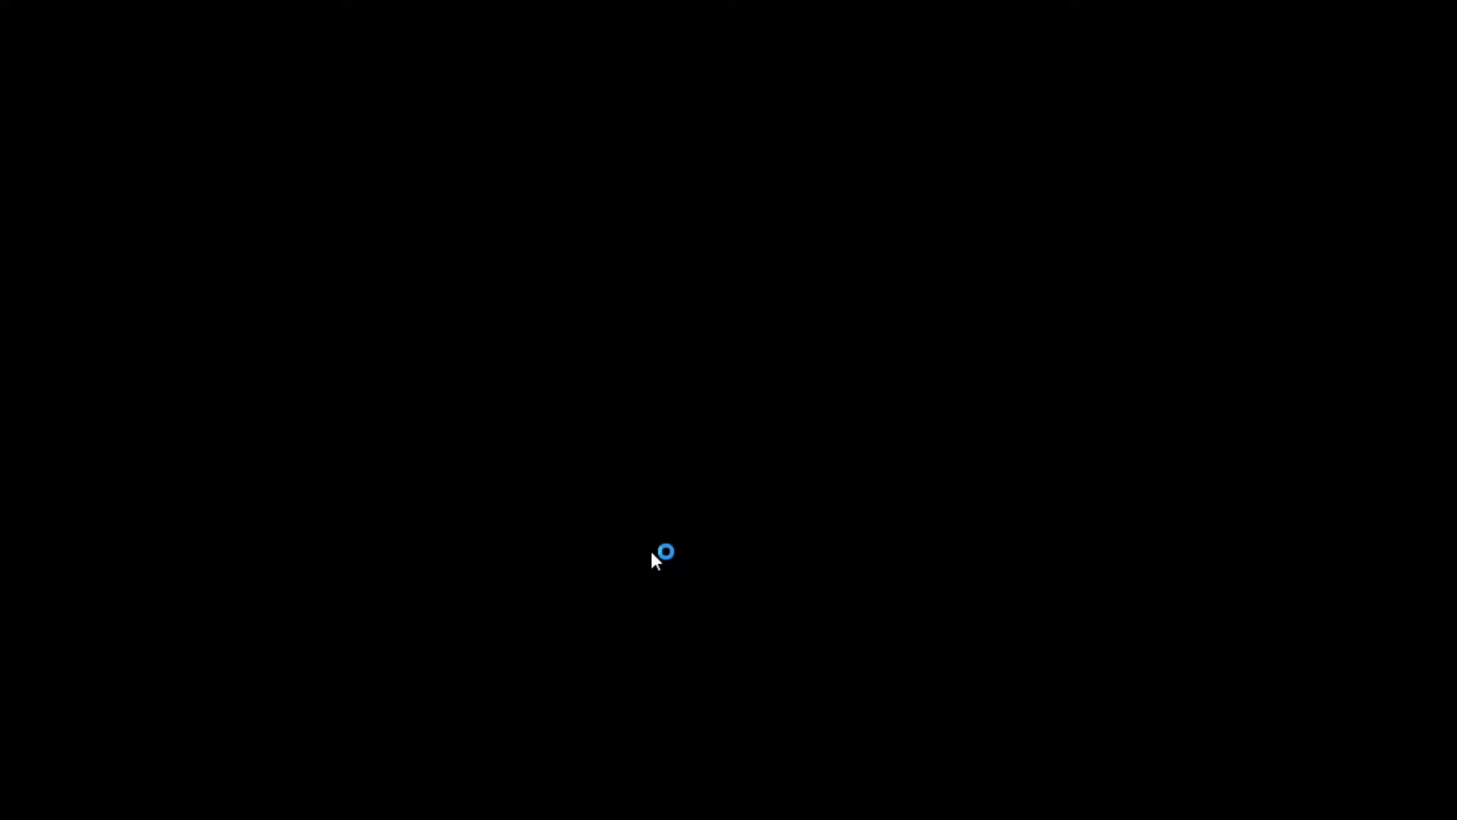
pyautogui.click(651, 544)
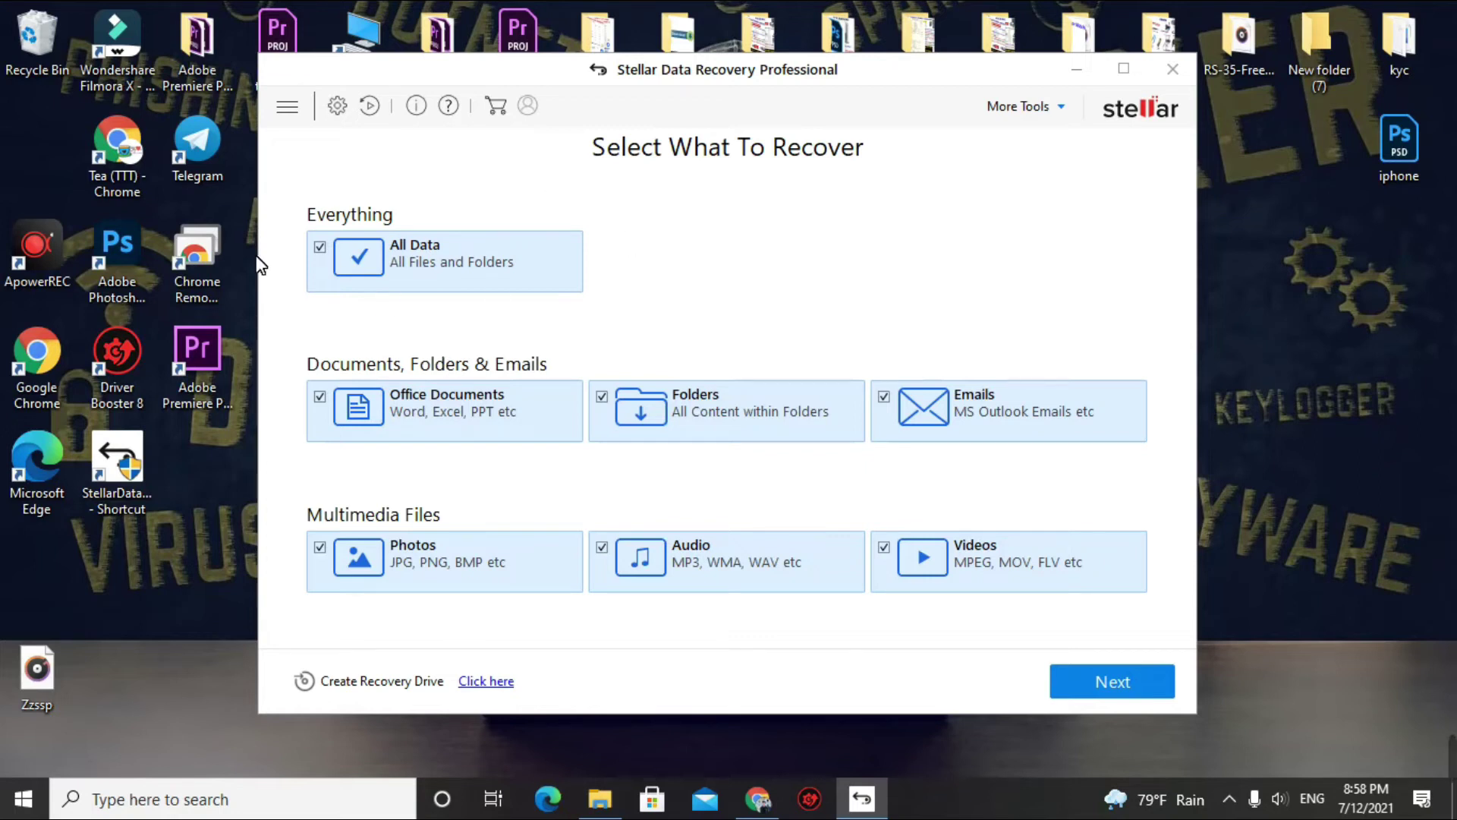
pyautogui.click(322, 255)
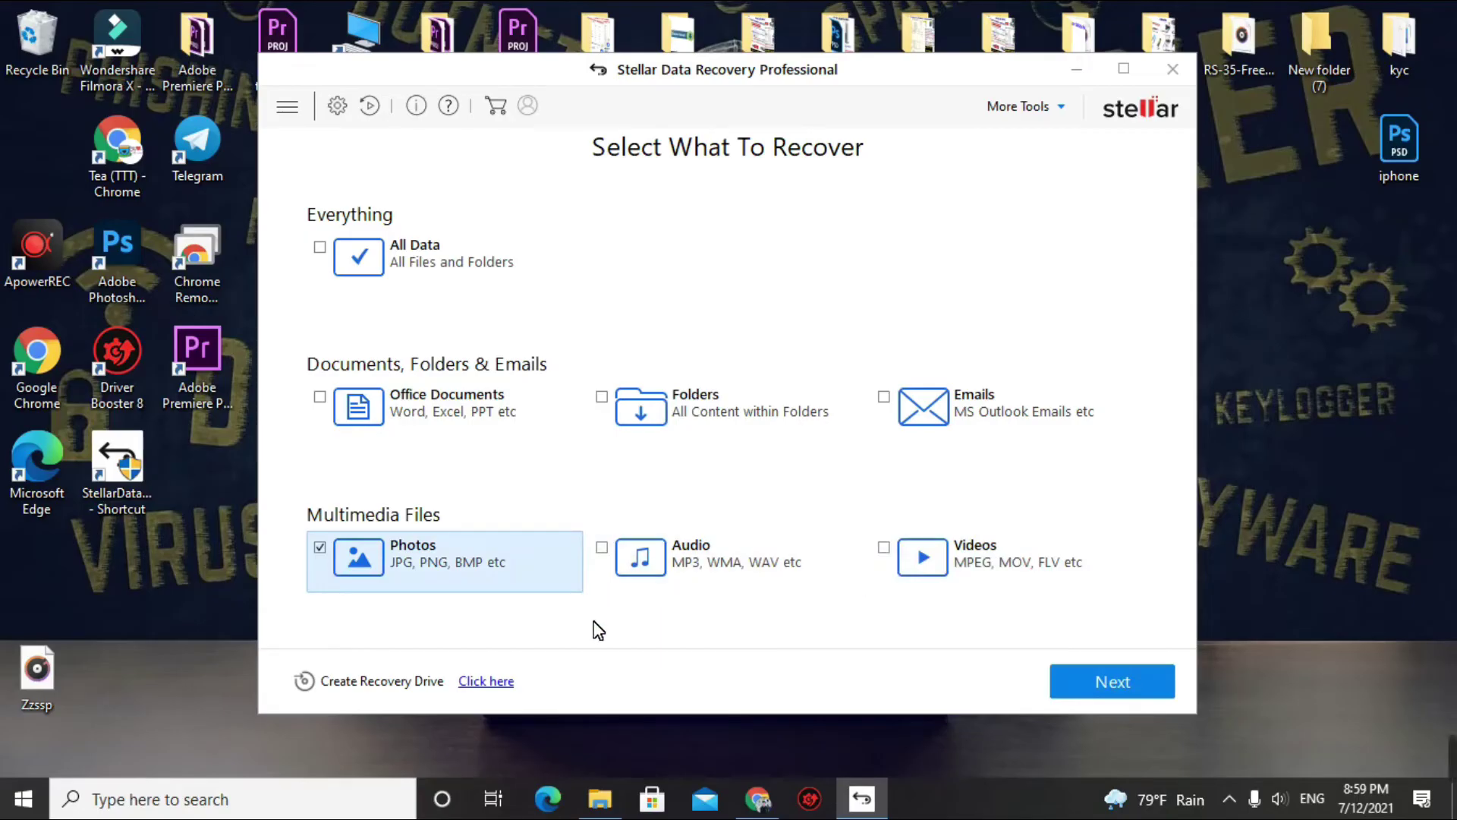
pyautogui.click(1126, 692)
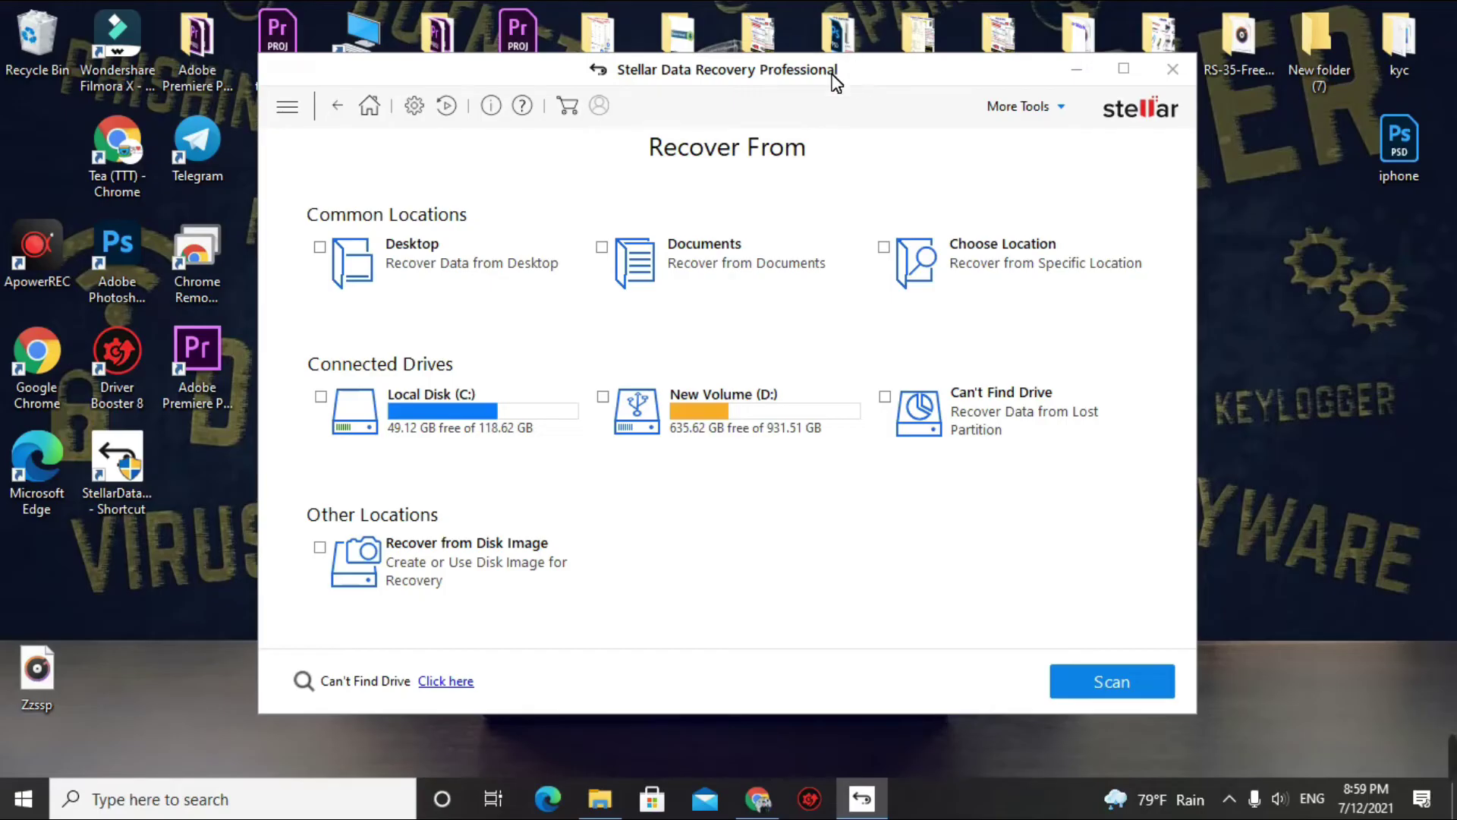
# Step: Run a Deep Scan of New Volume (D:) under Connected Drives
pyautogui.click(758, 798)
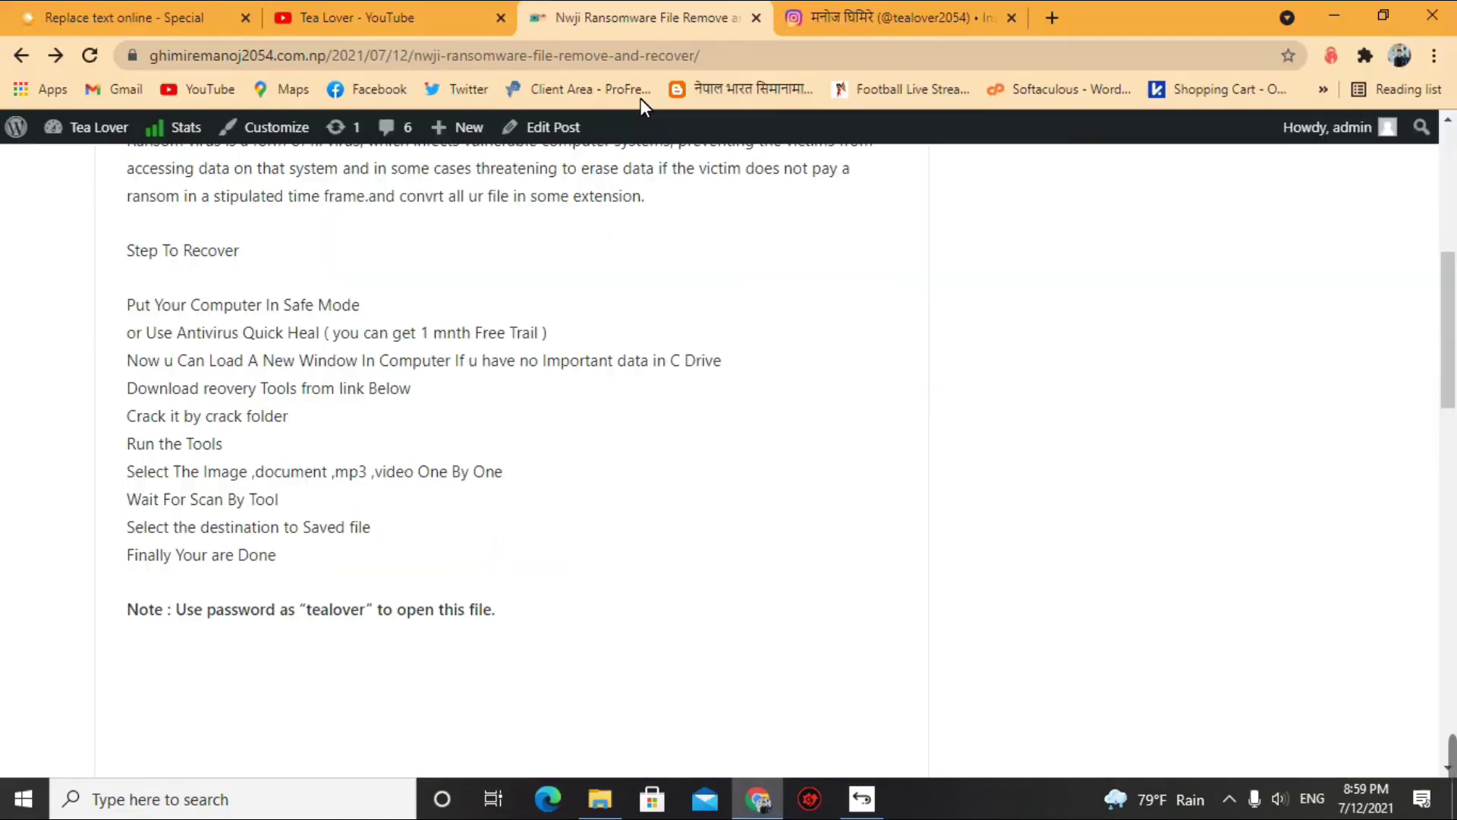
pyautogui.click(916, 11)
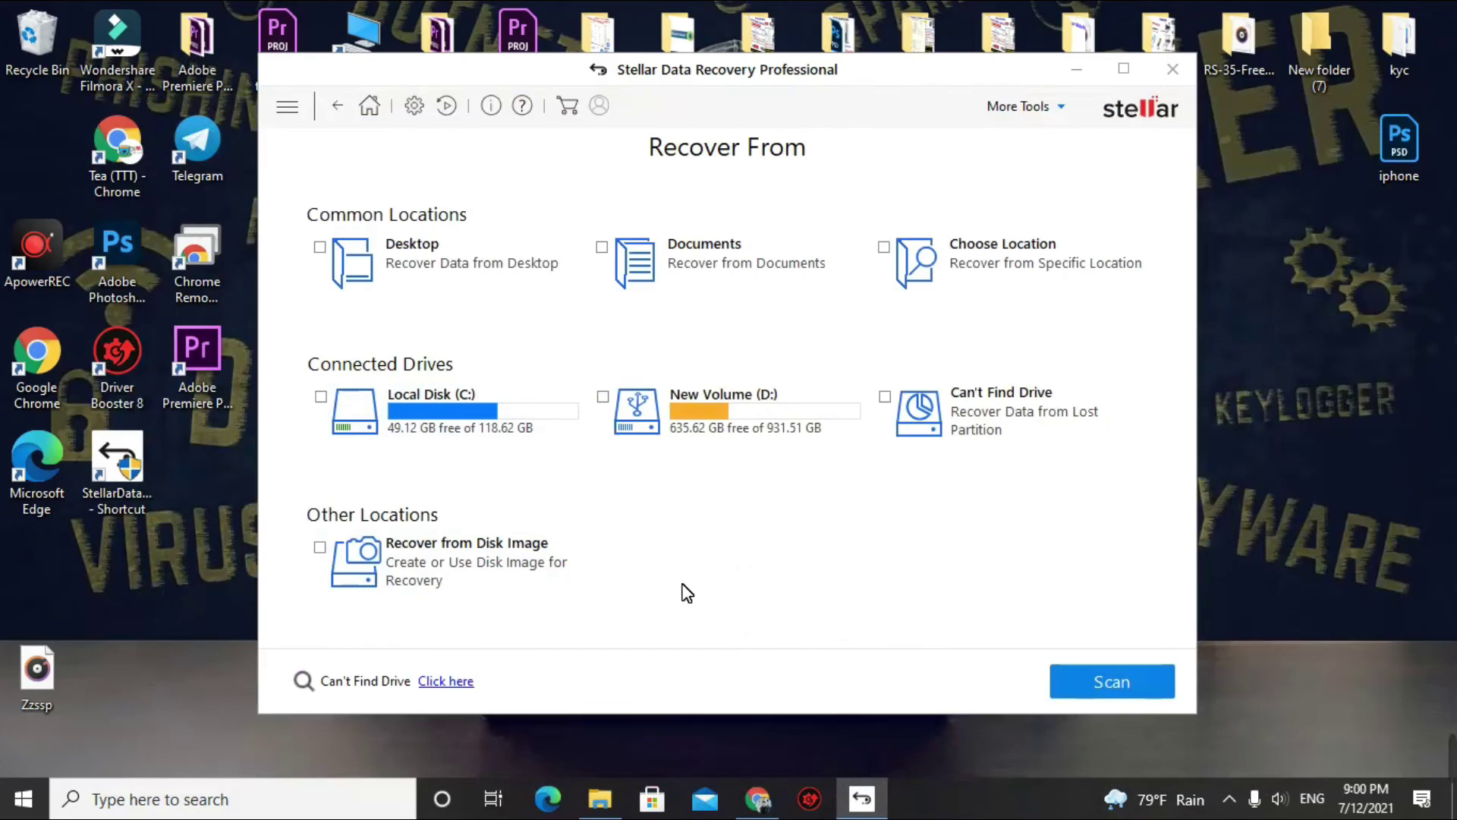
pyautogui.click(727, 410)
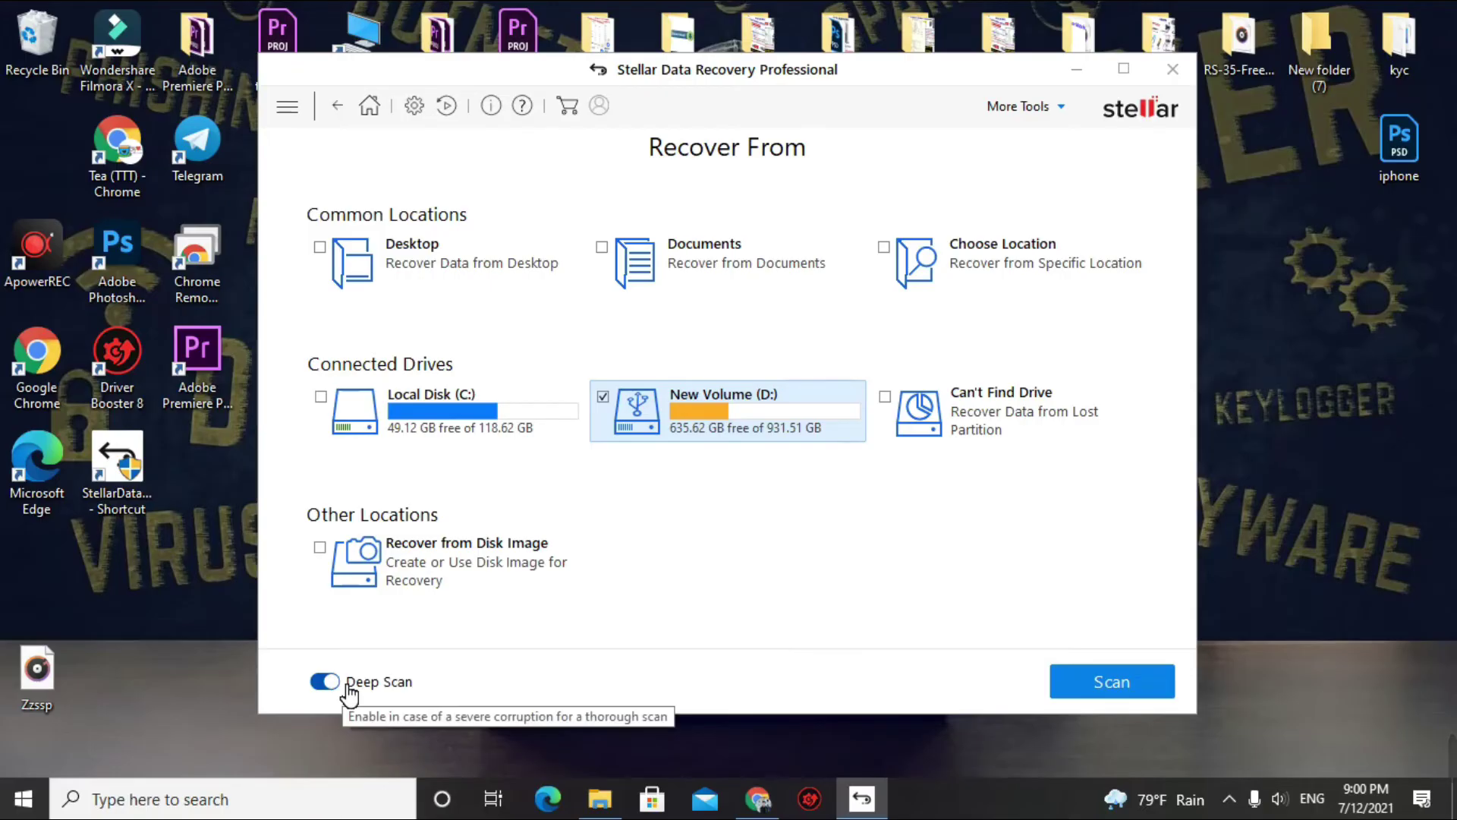
pyautogui.click(1103, 685)
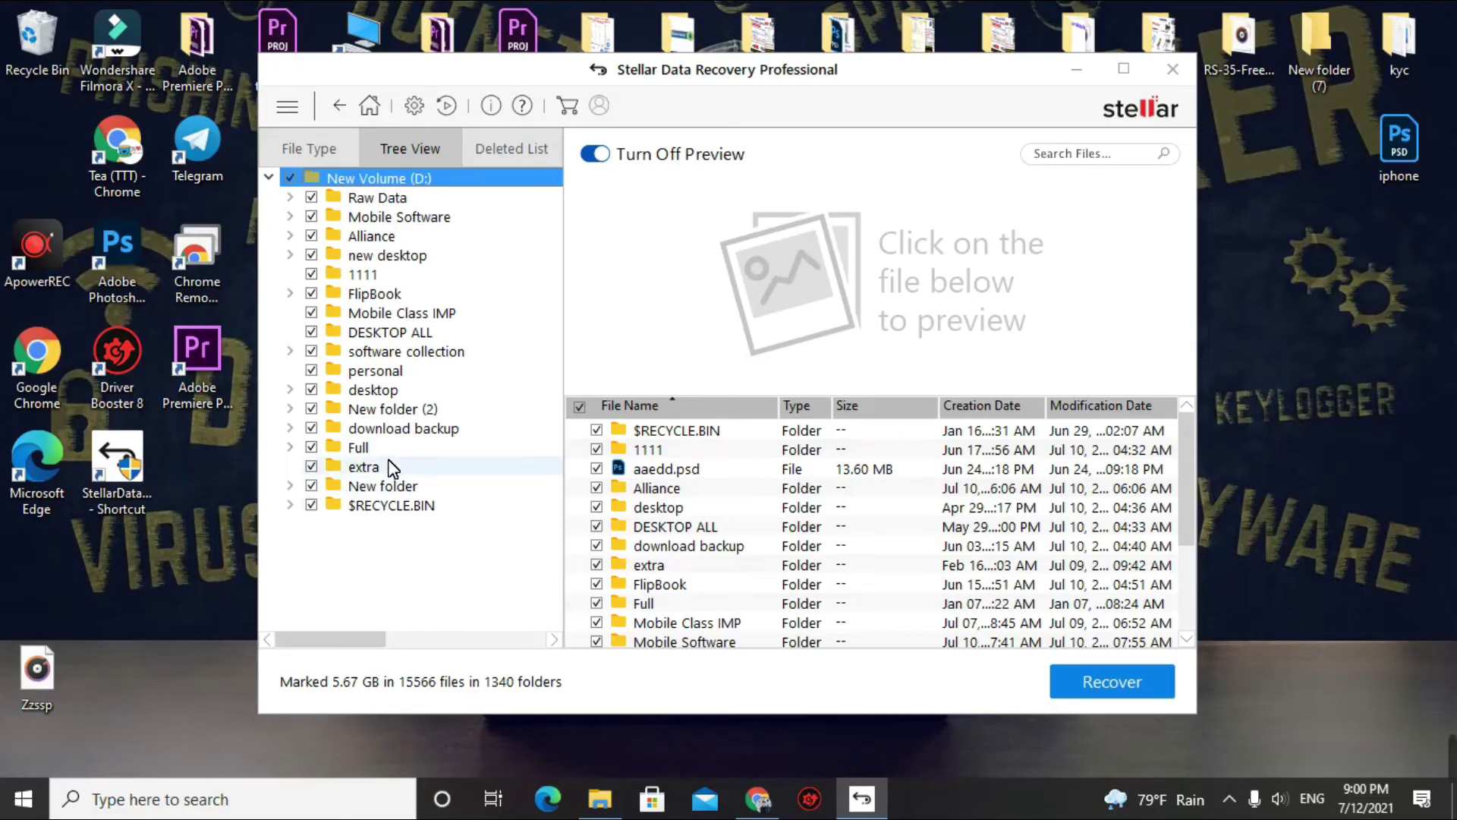
# Step: Browse the scanned download backup, new desktop, Full and Raw Data folders, then open the Recover dialog
pyautogui.click(387, 428)
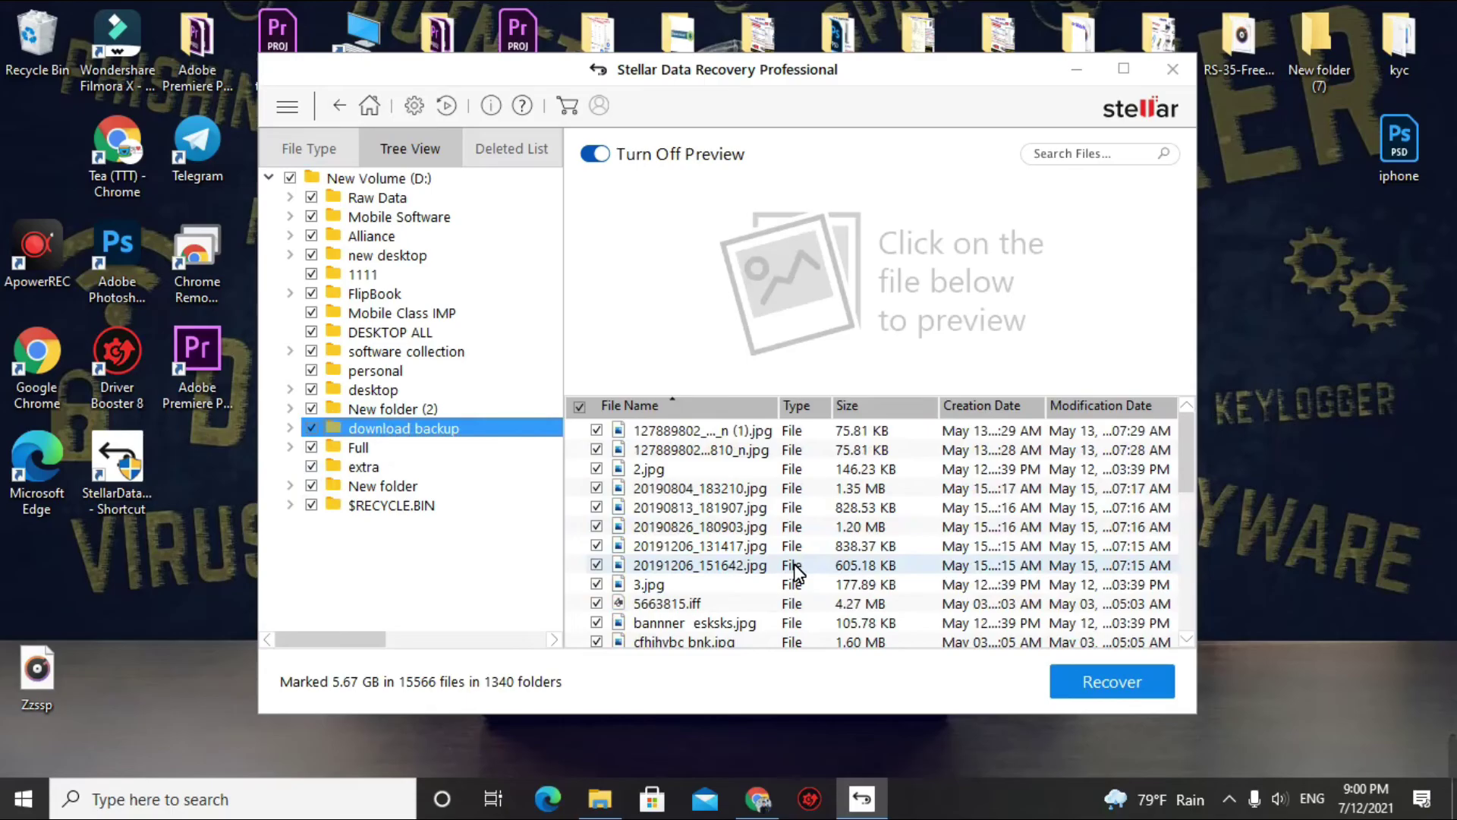
pyautogui.click(425, 370)
pyautogui.click(421, 313)
pyautogui.click(403, 258)
pyautogui.click(389, 332)
pyautogui.click(399, 428)
pyautogui.click(379, 447)
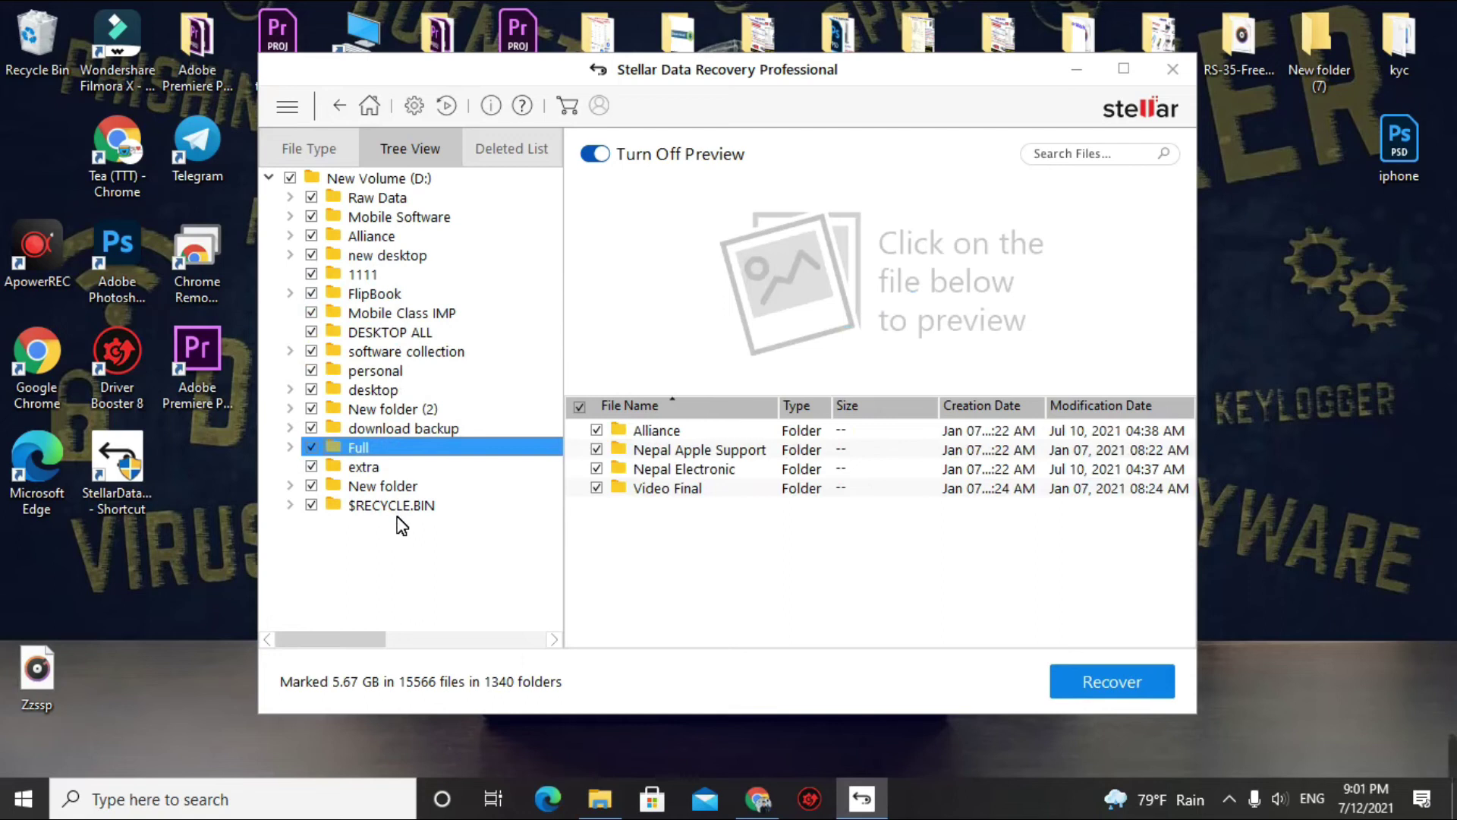
pyautogui.click(378, 198)
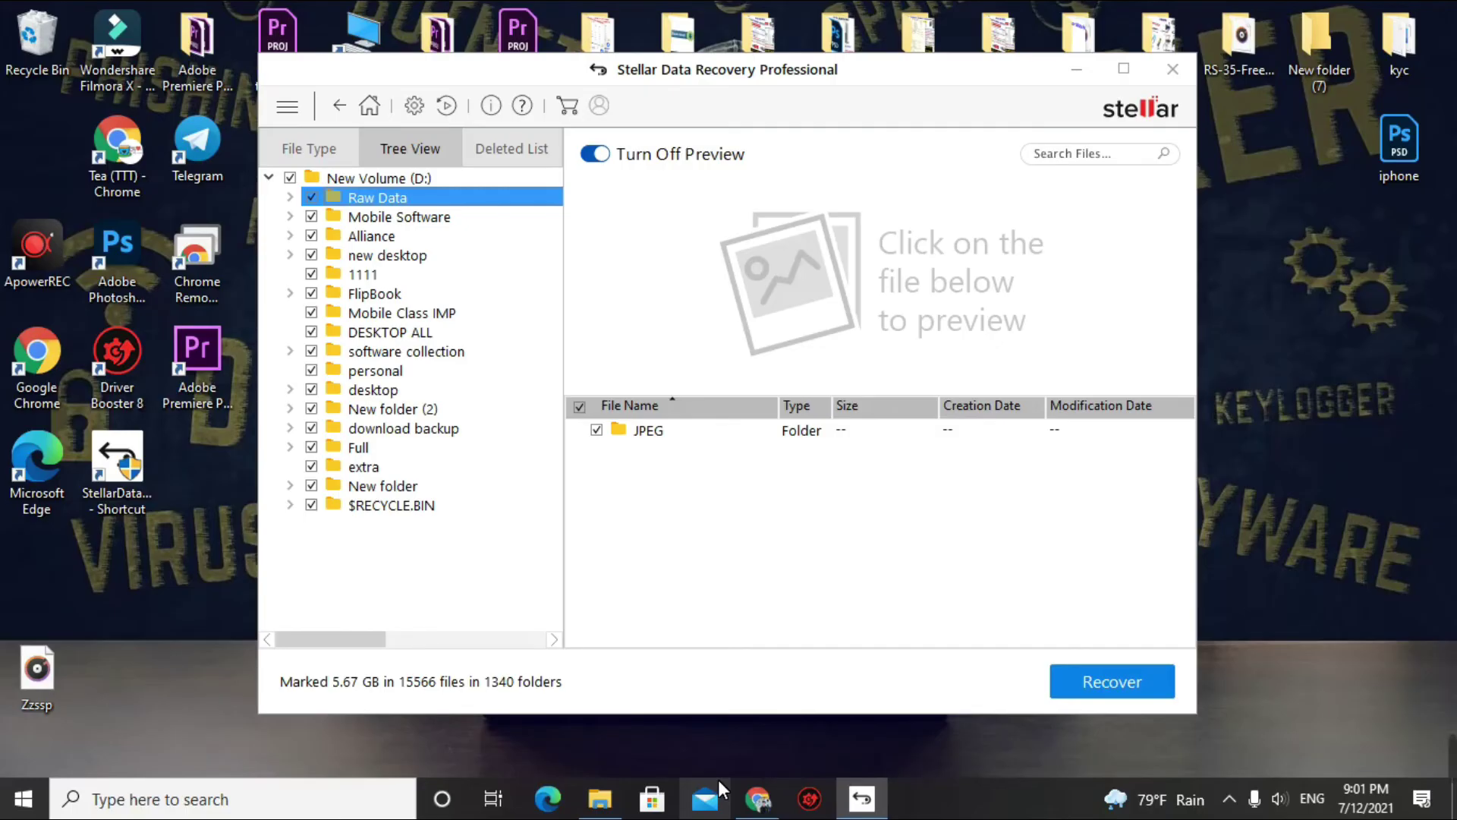
pyautogui.click(1135, 681)
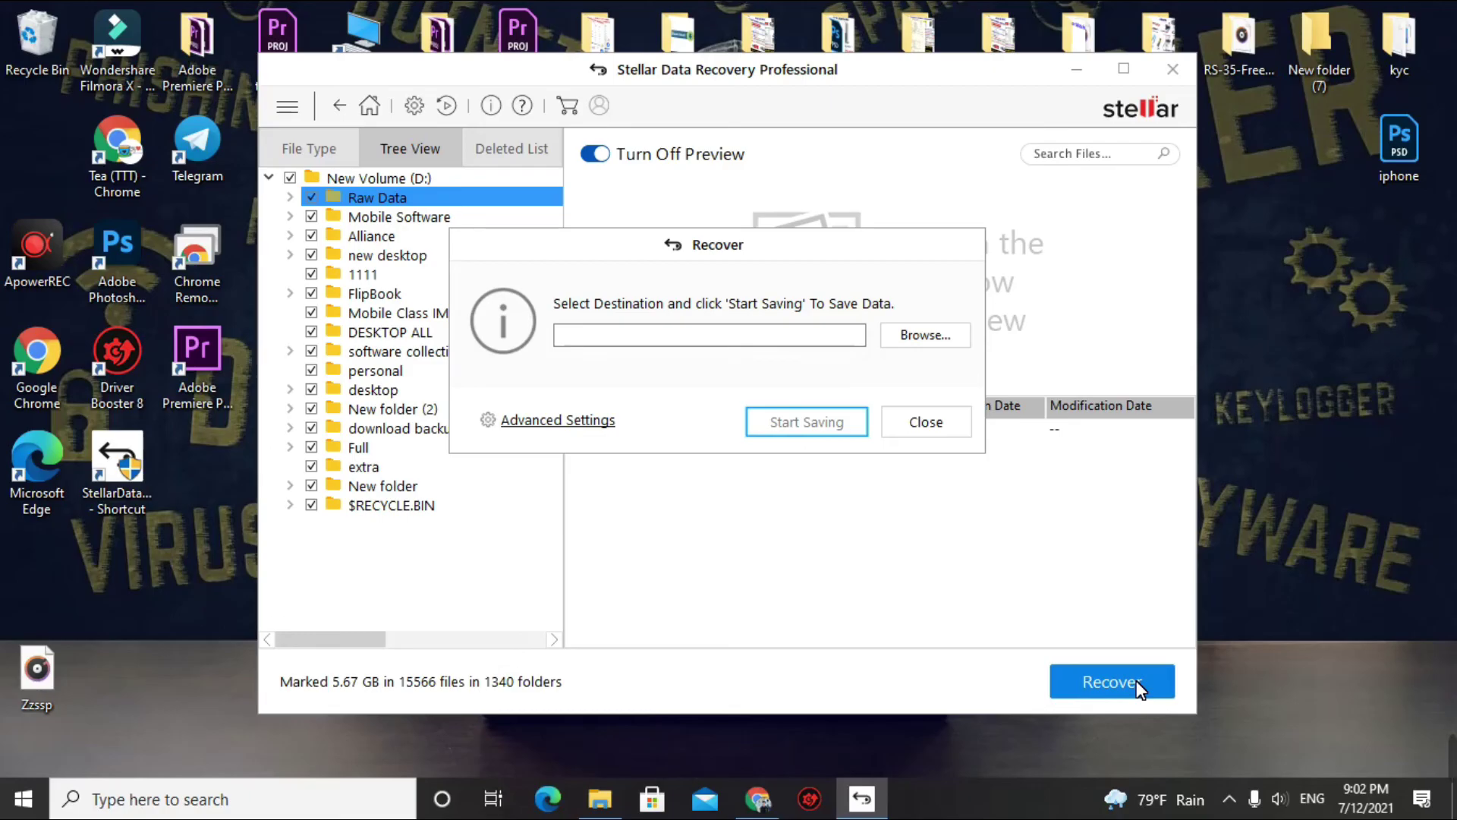
# Step: Close Stellar Data Recovery and return to the Tea Lover Instagram profile in Chrome
pyautogui.click(940, 428)
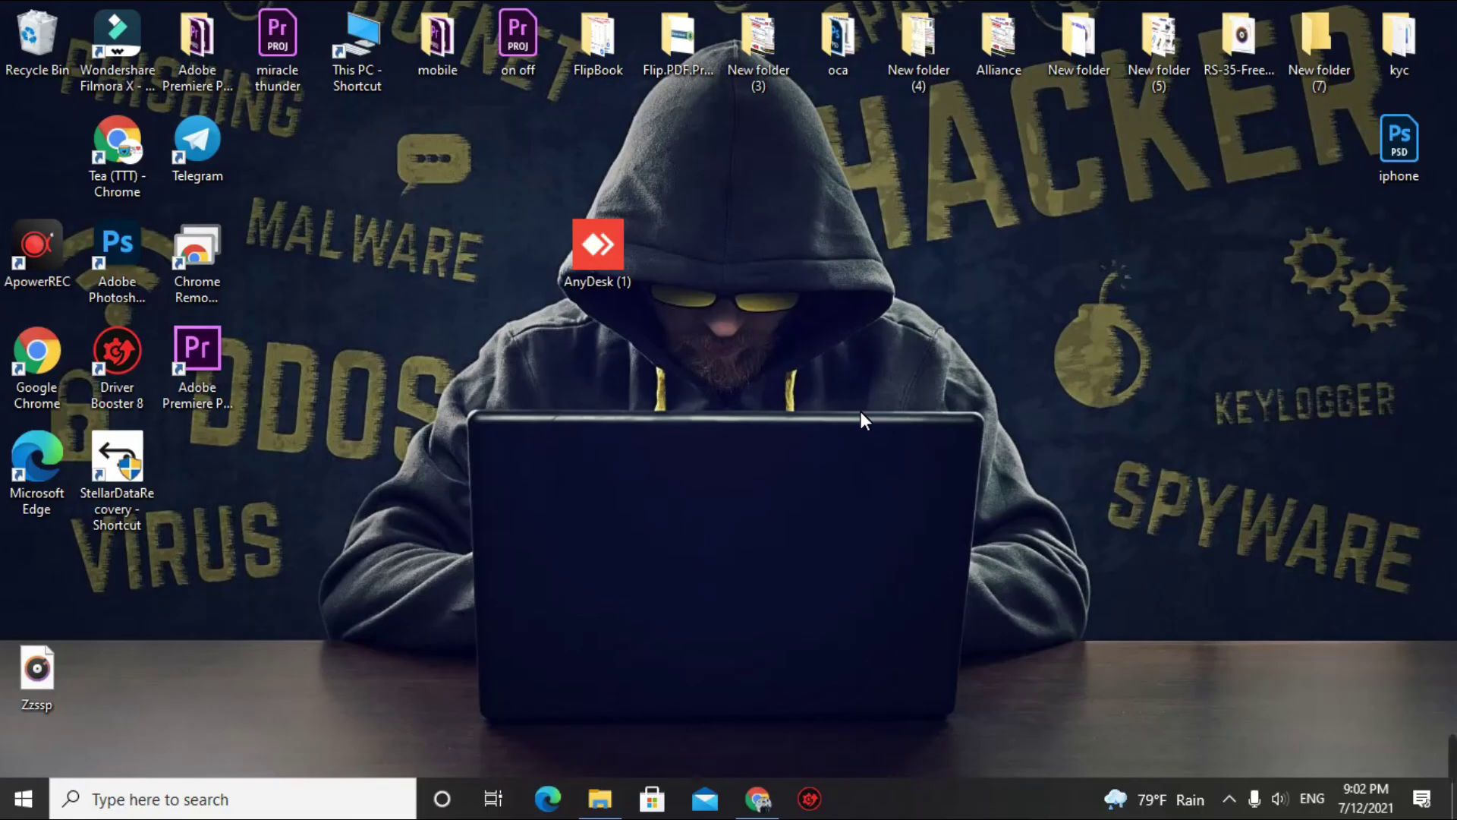
pyautogui.click(756, 798)
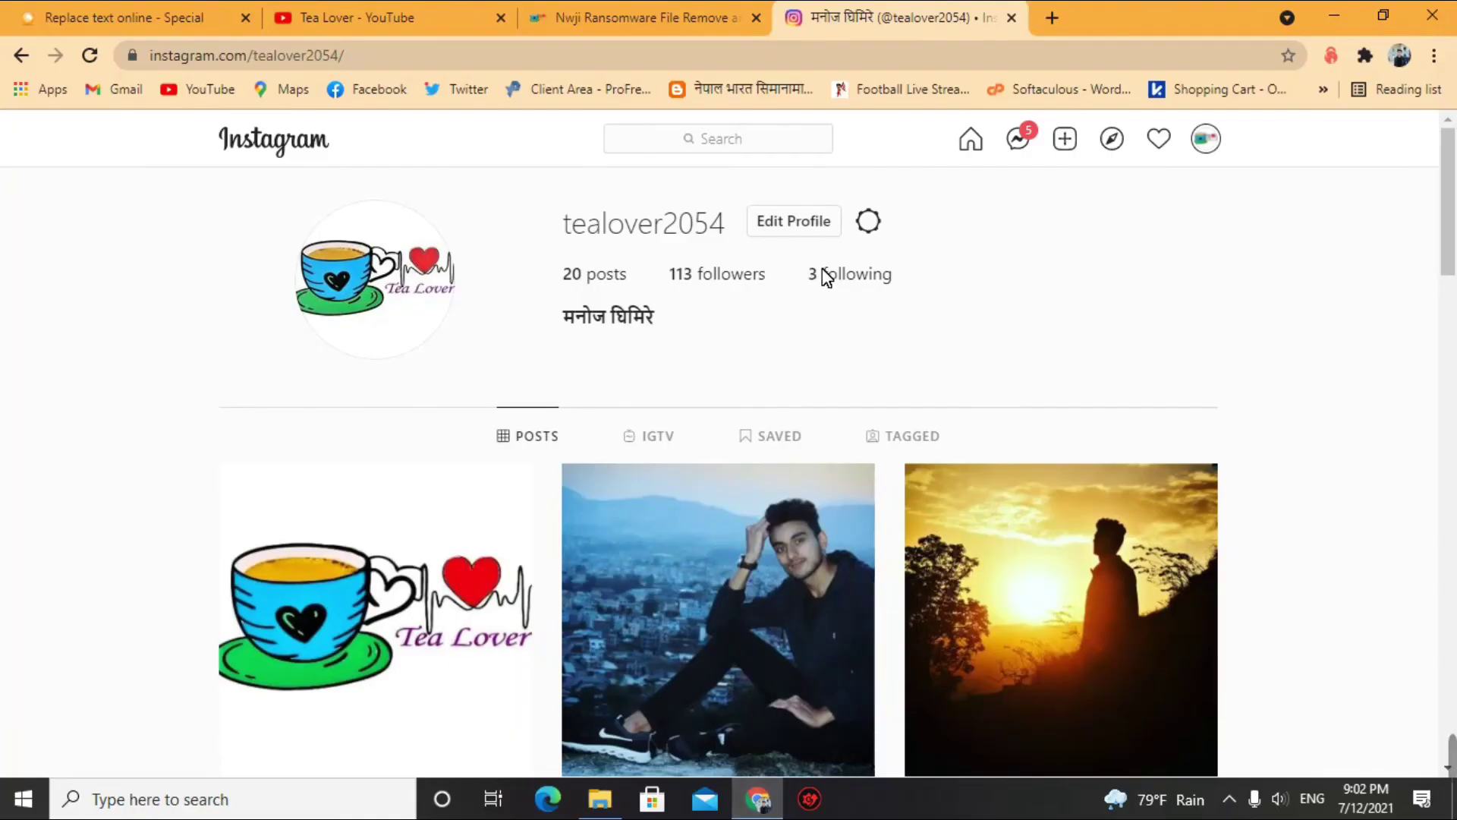
pyautogui.moveTo(662, 224); pyautogui.dragTo(725, 221)
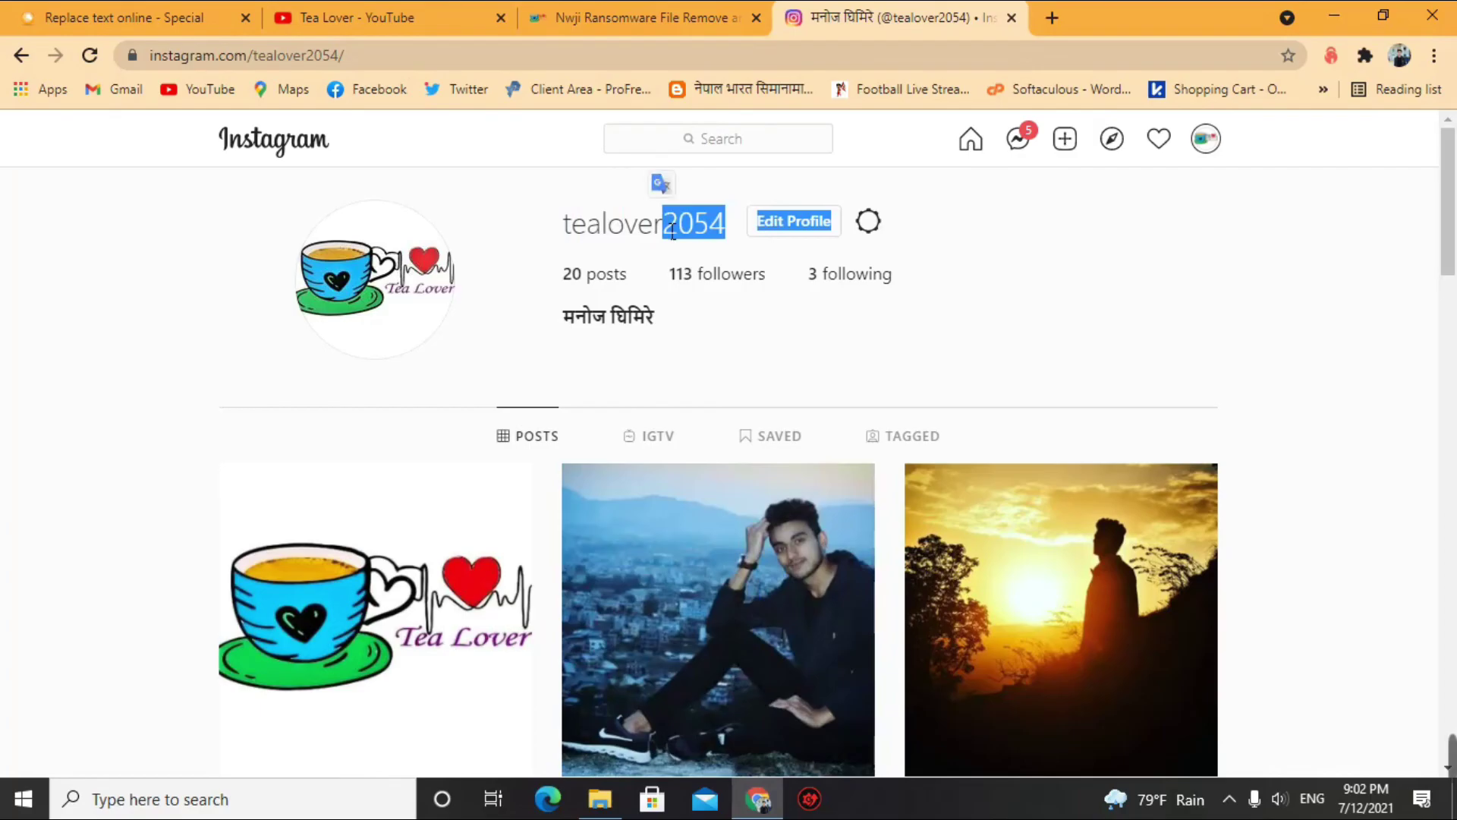
pyautogui.click(729, 230)
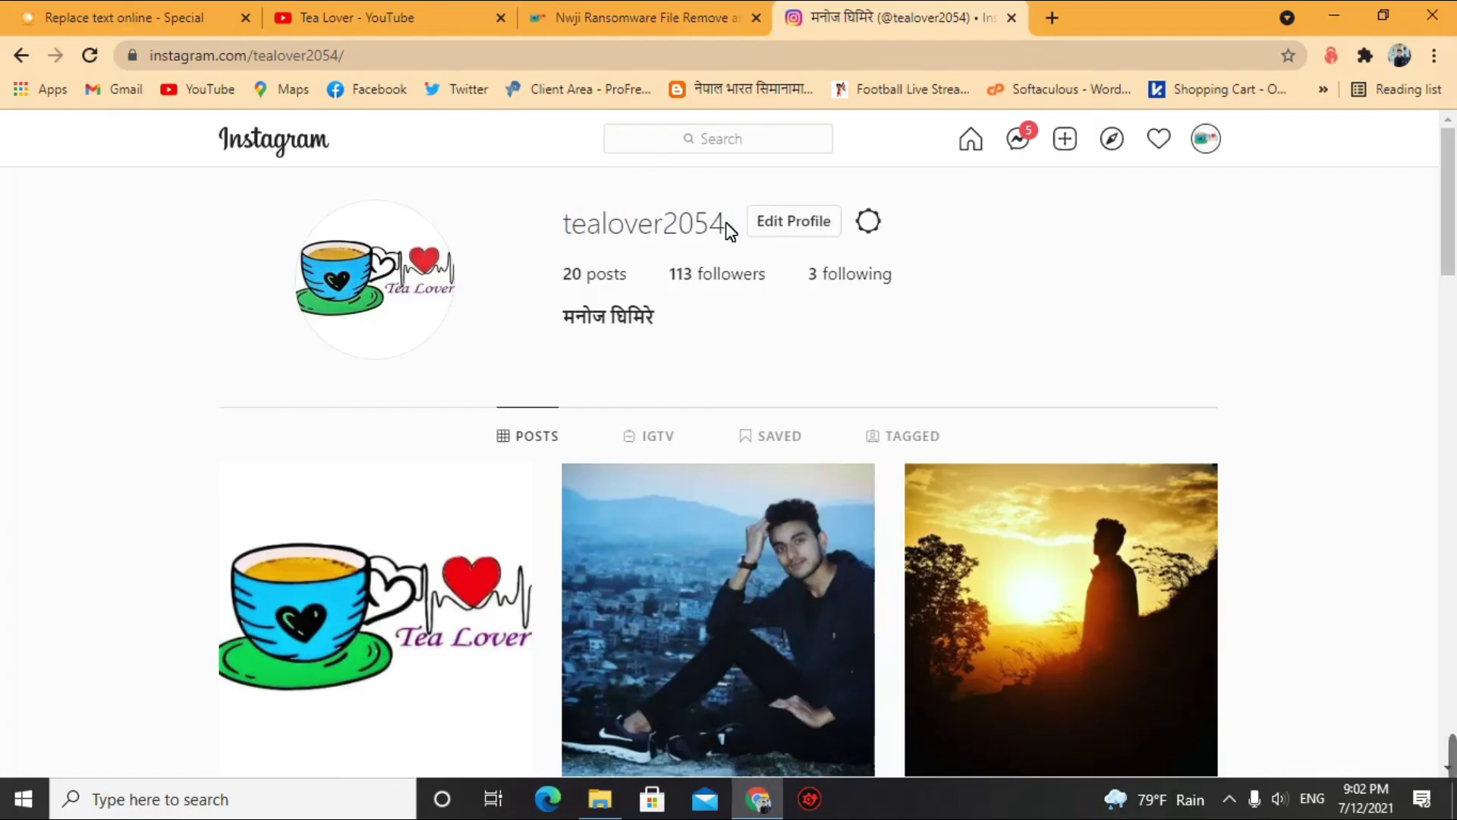